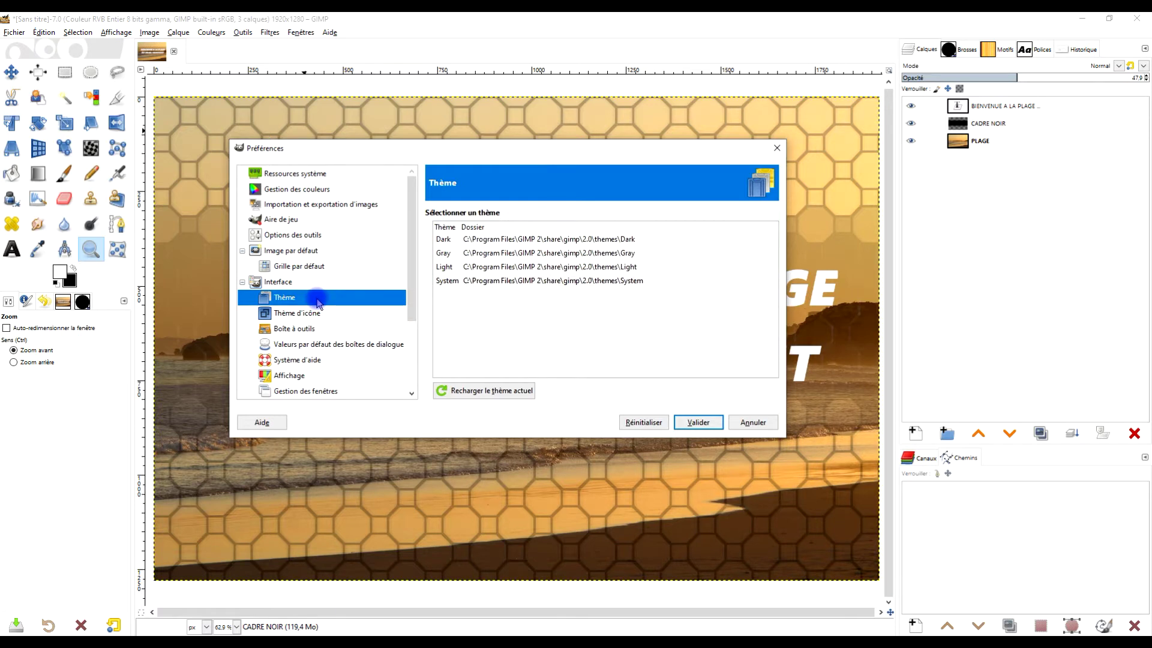
# Cancel the preferences without applying a theme change.
pyautogui.click(753, 421)
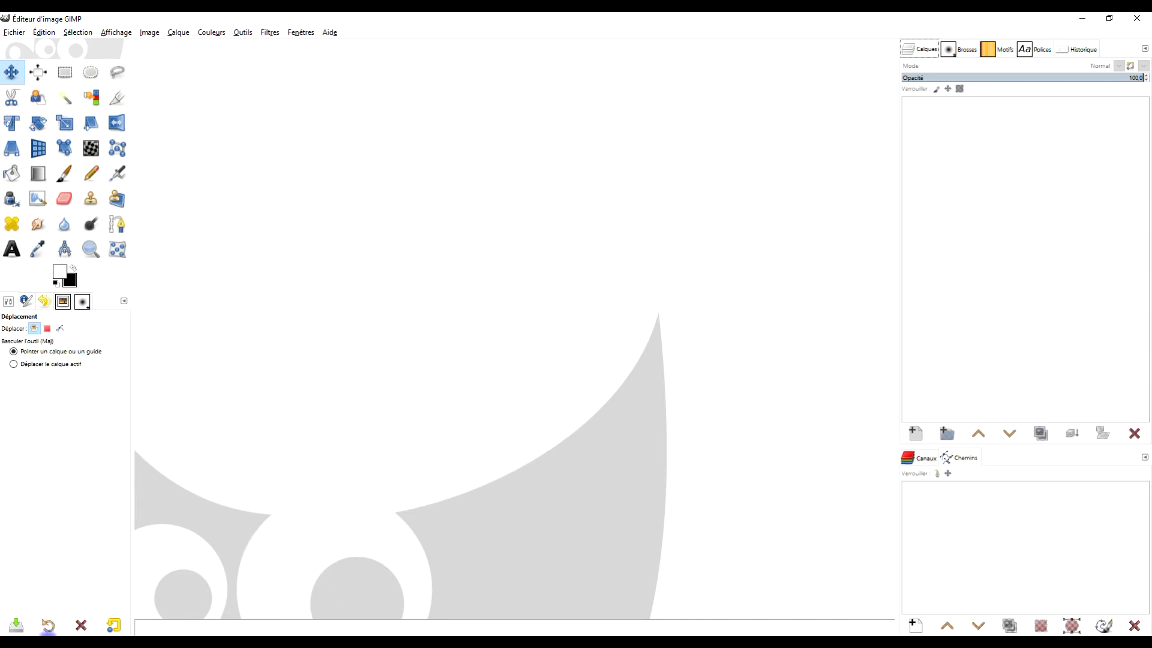
# Switch to the browser, open the Pixabay beach sunset photo at 1920×1280 and copy the image.
pyautogui.hotkey('alt', 'Tab')
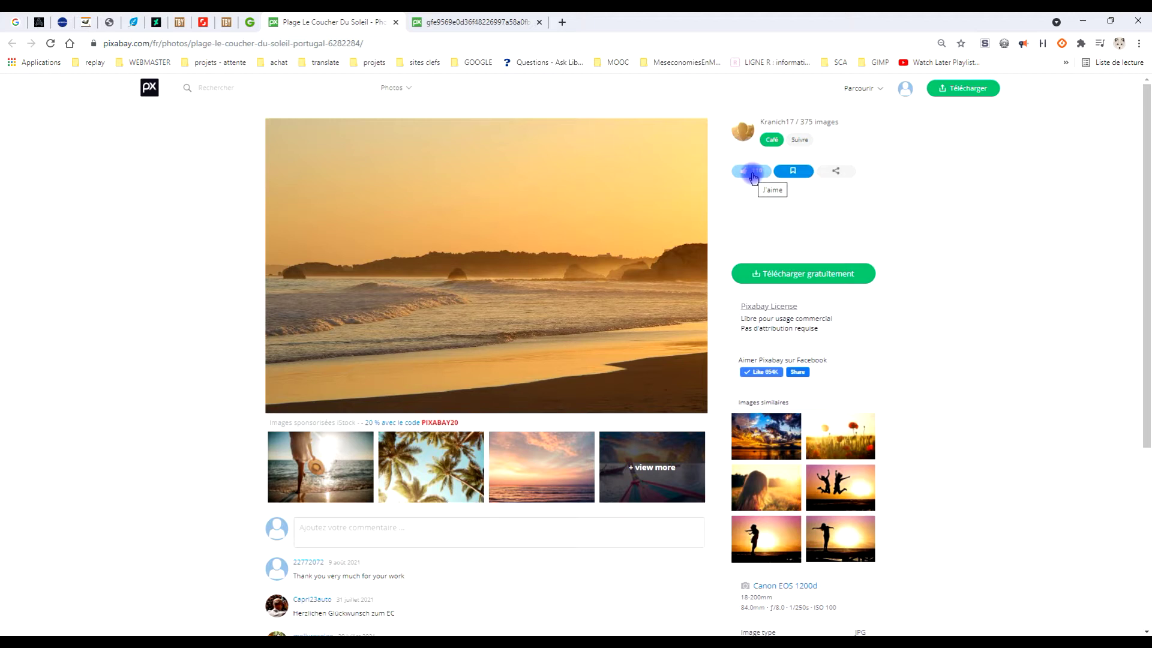
pyautogui.click(797, 276)
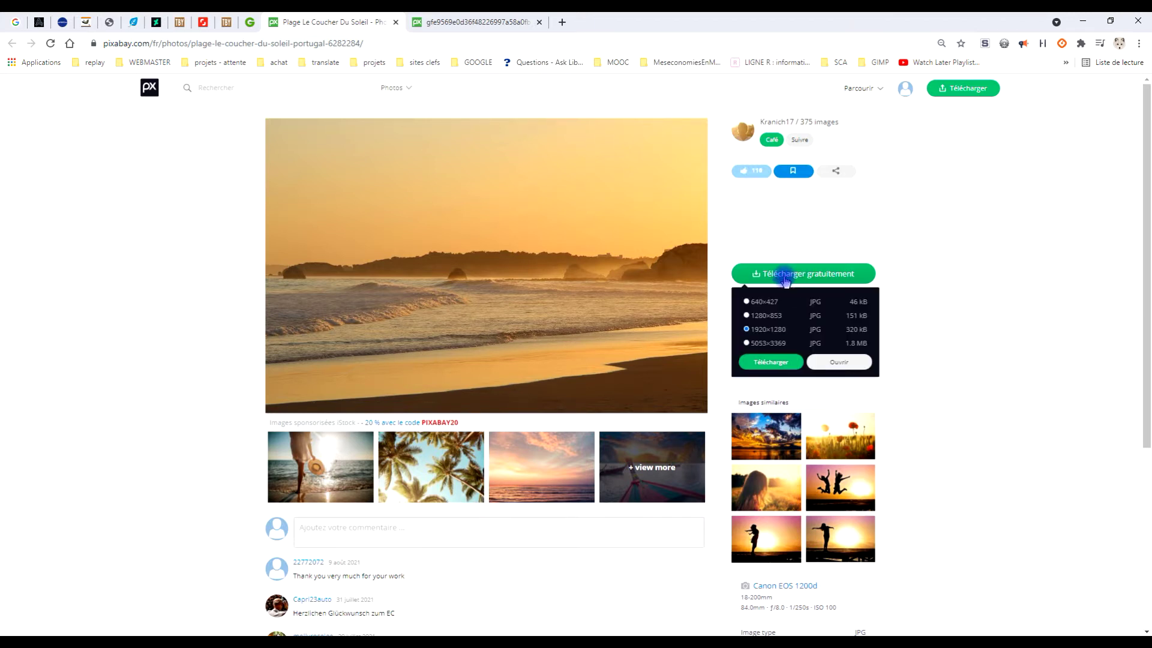
pyautogui.click(768, 337)
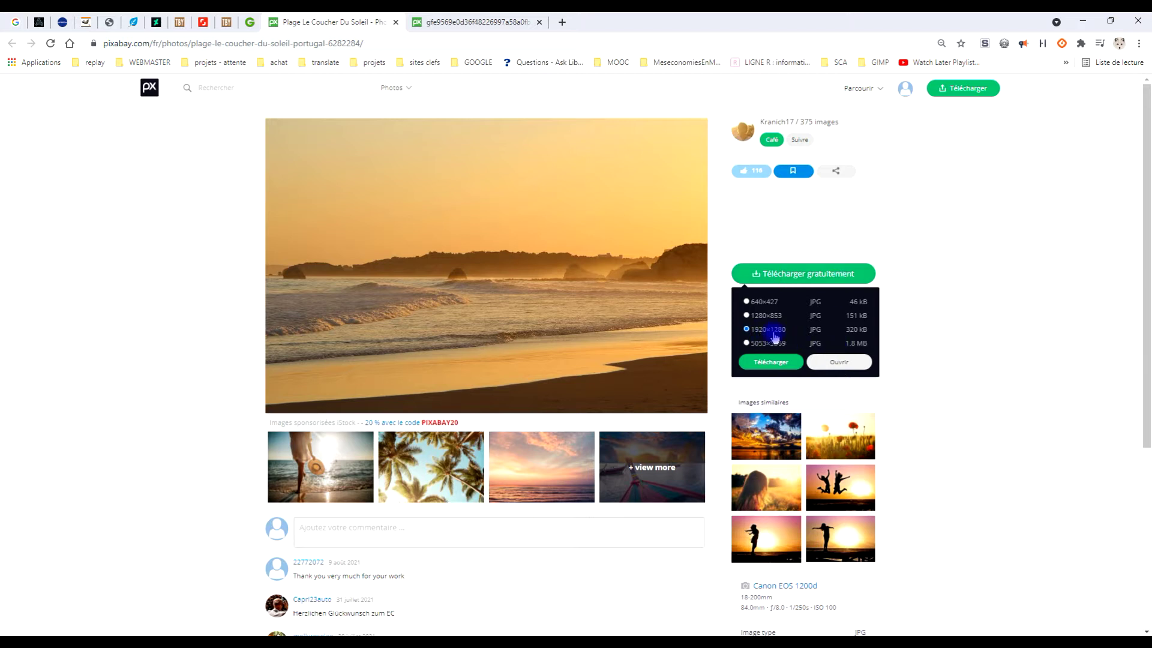
pyautogui.click(847, 364)
pyautogui.click(489, 20)
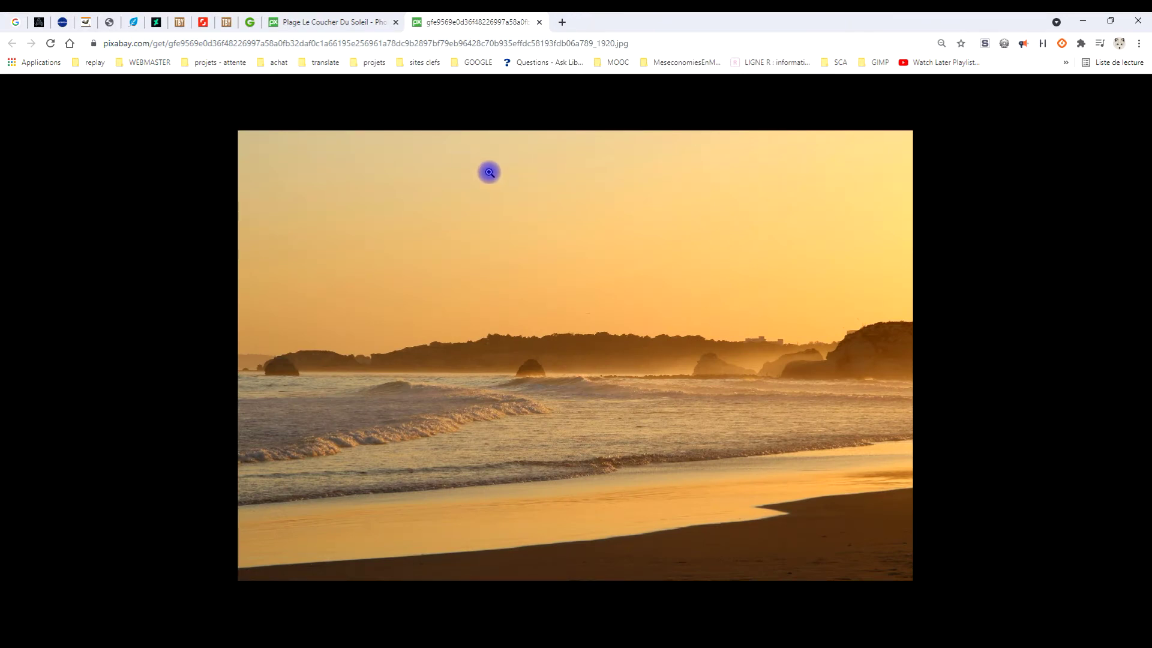
pyautogui.rightClick(510, 209)
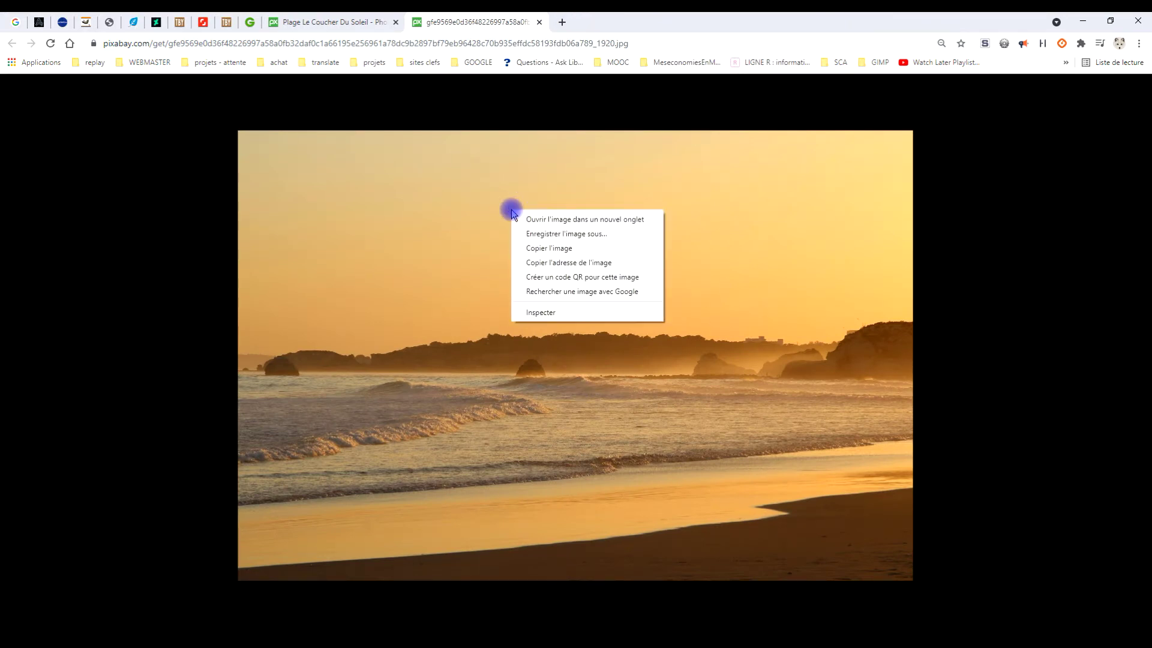
pyautogui.click(559, 249)
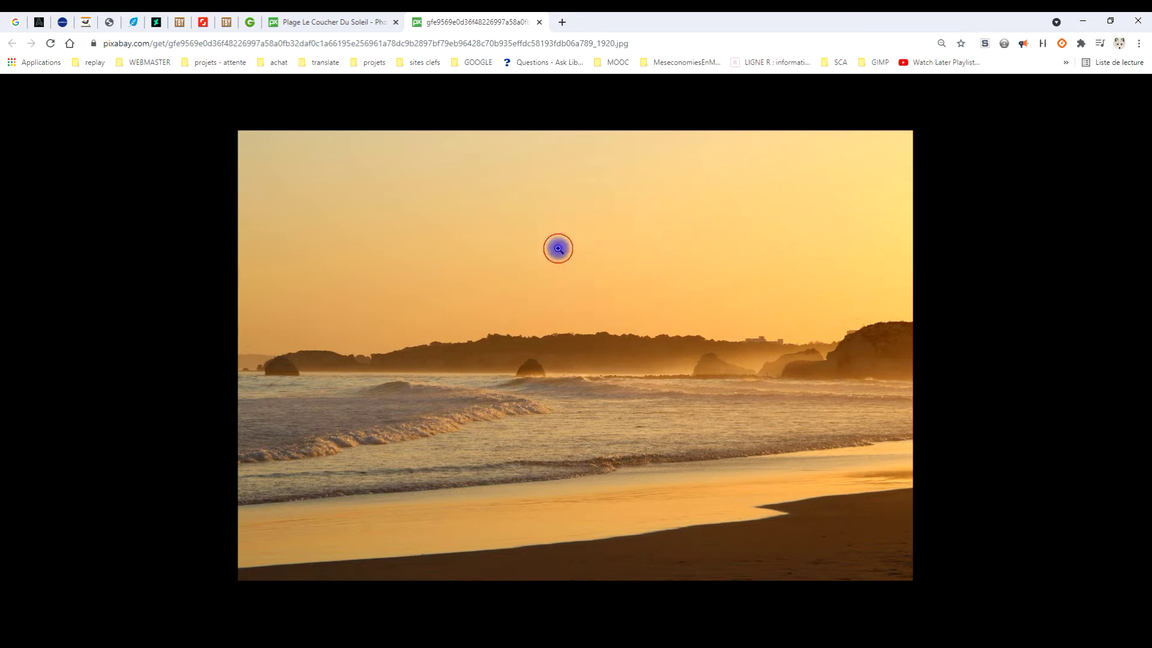
# Switch back to GIMP and paste the copied beach photo as a new image.
pyautogui.click(233, 630)
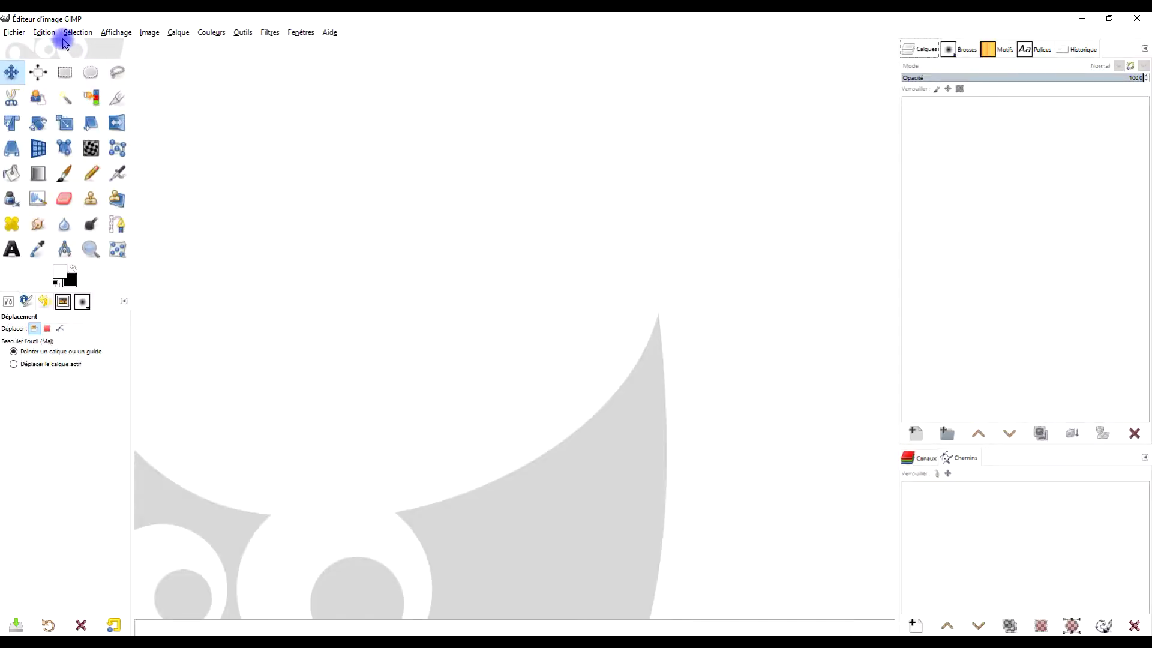
pyautogui.click(44, 33)
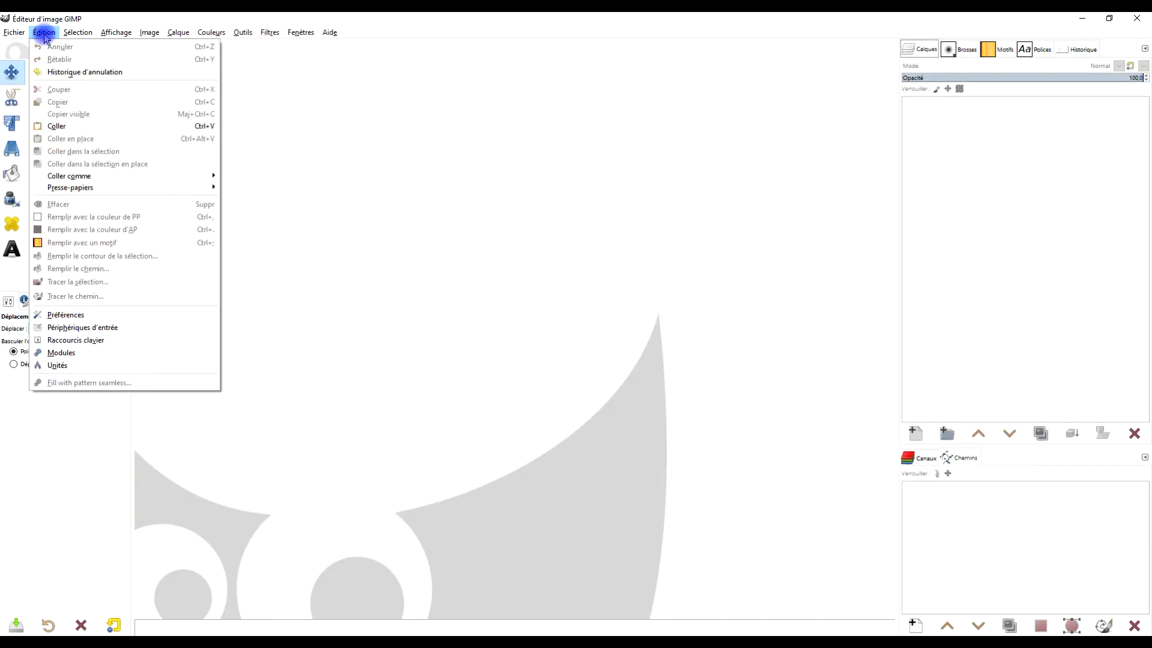
pyautogui.moveTo(126, 180)
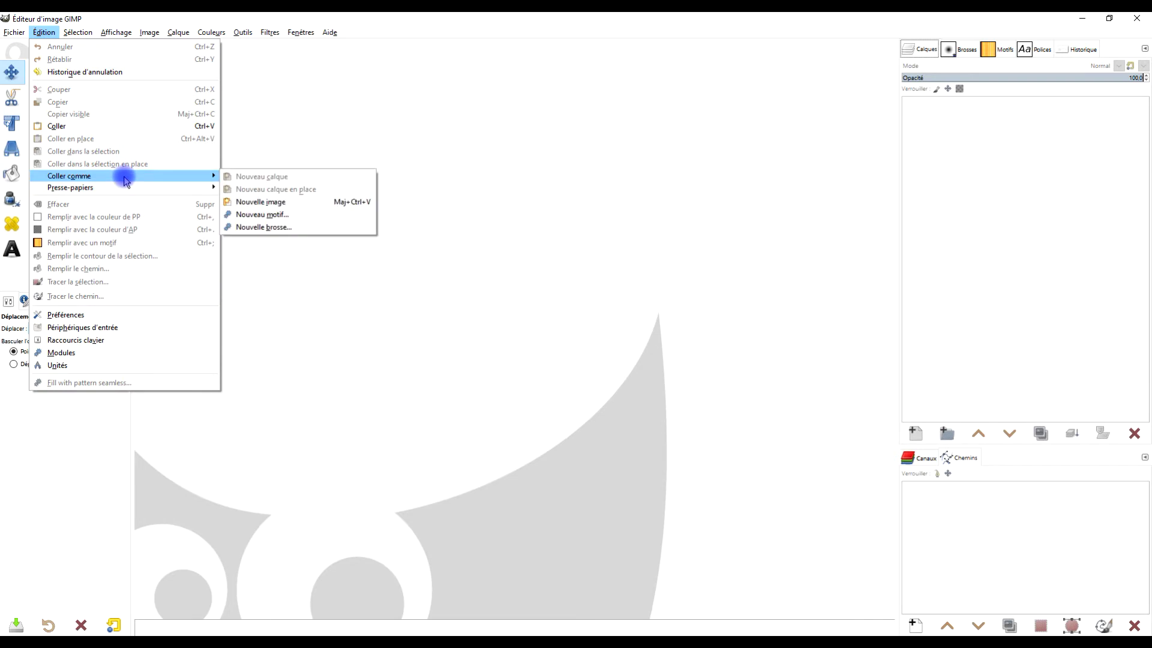
pyautogui.click(282, 205)
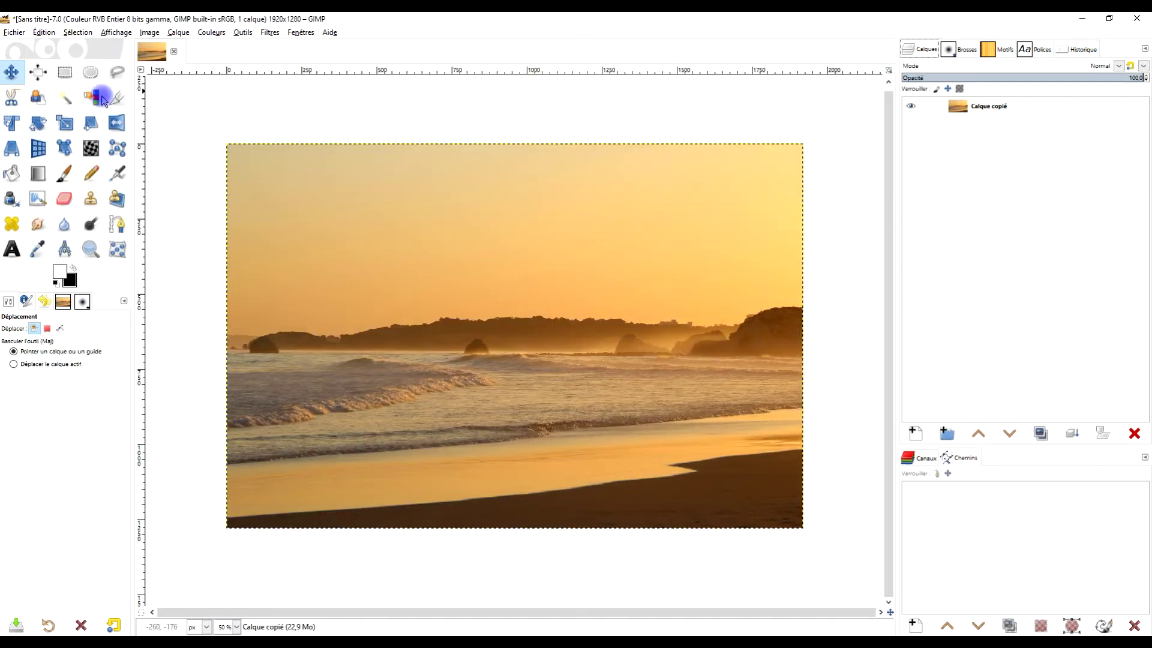
pyautogui.click(12, 32)
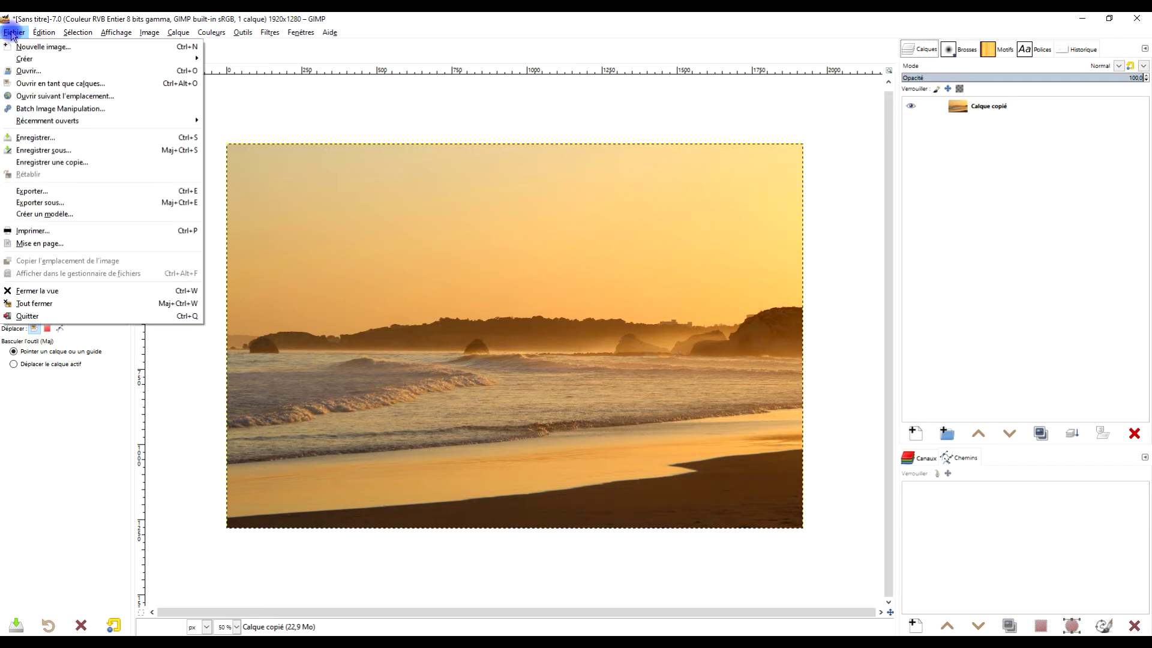
pyautogui.click(90, 71)
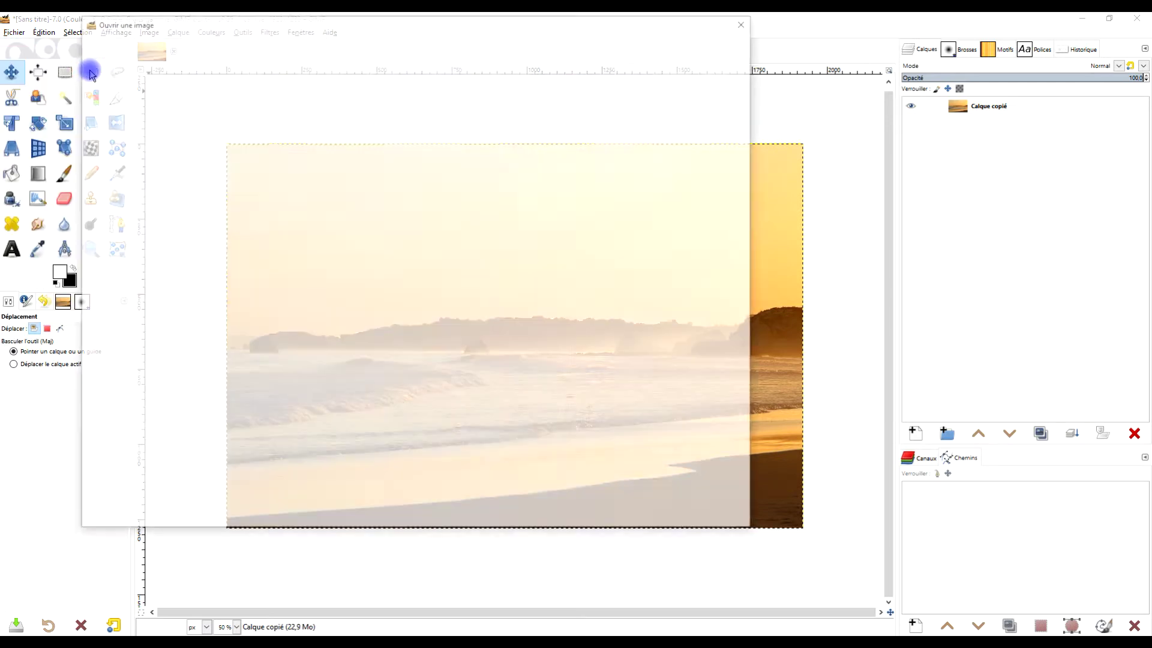
pyautogui.click(746, 21)
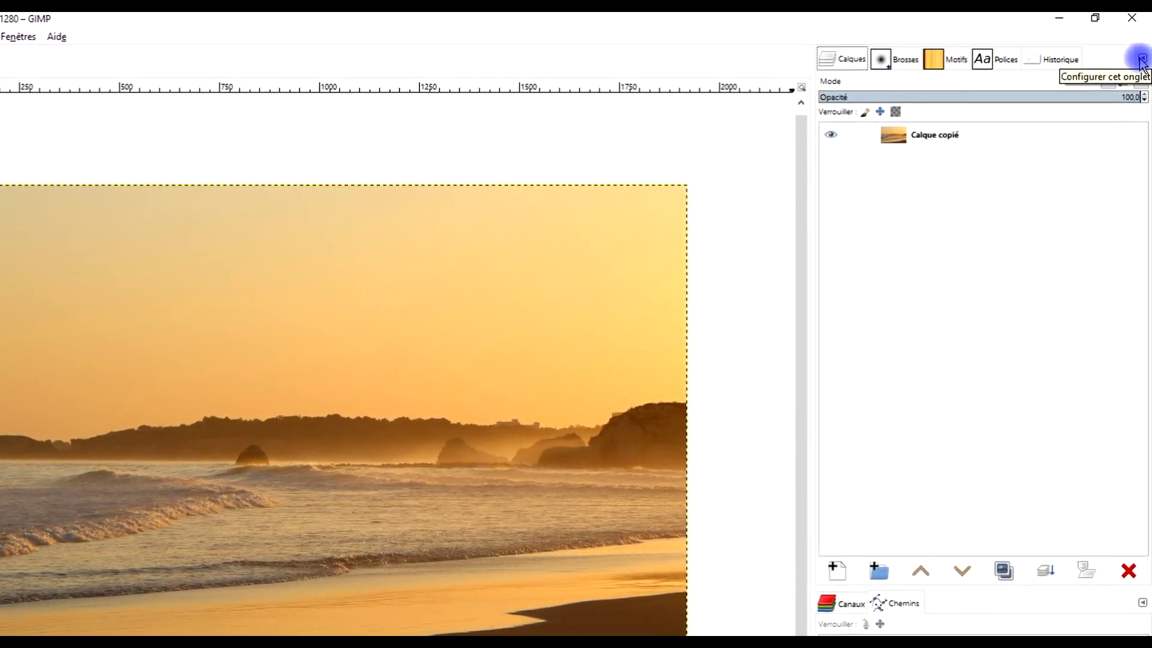
pyautogui.click(1142, 60)
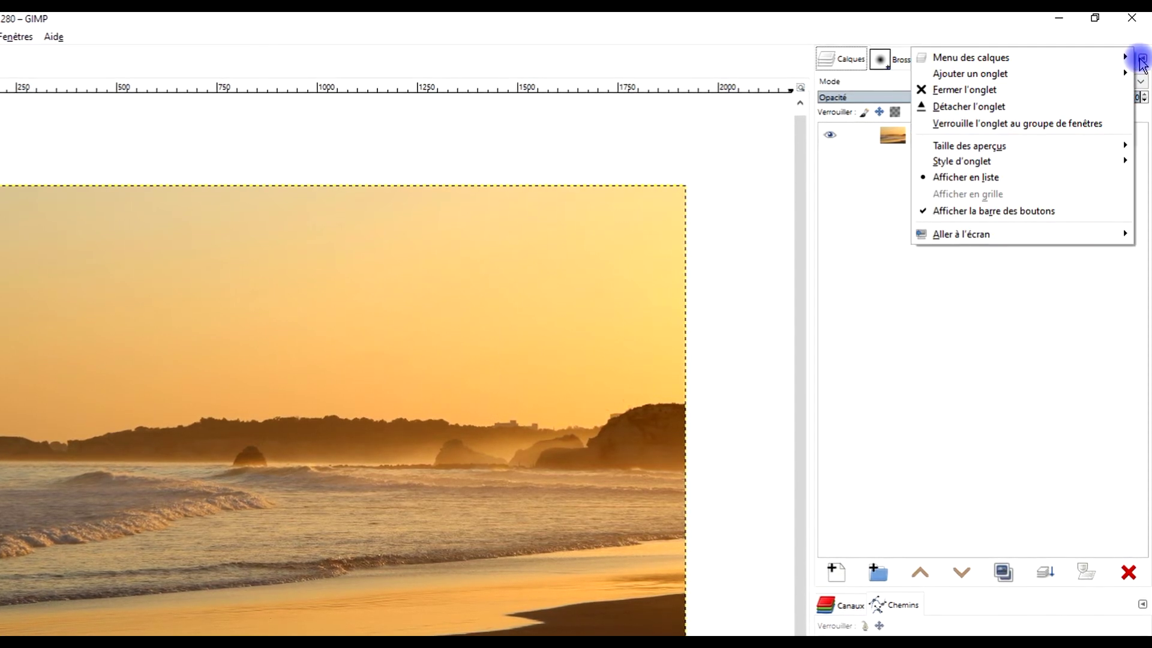
pyautogui.moveTo(1006, 75)
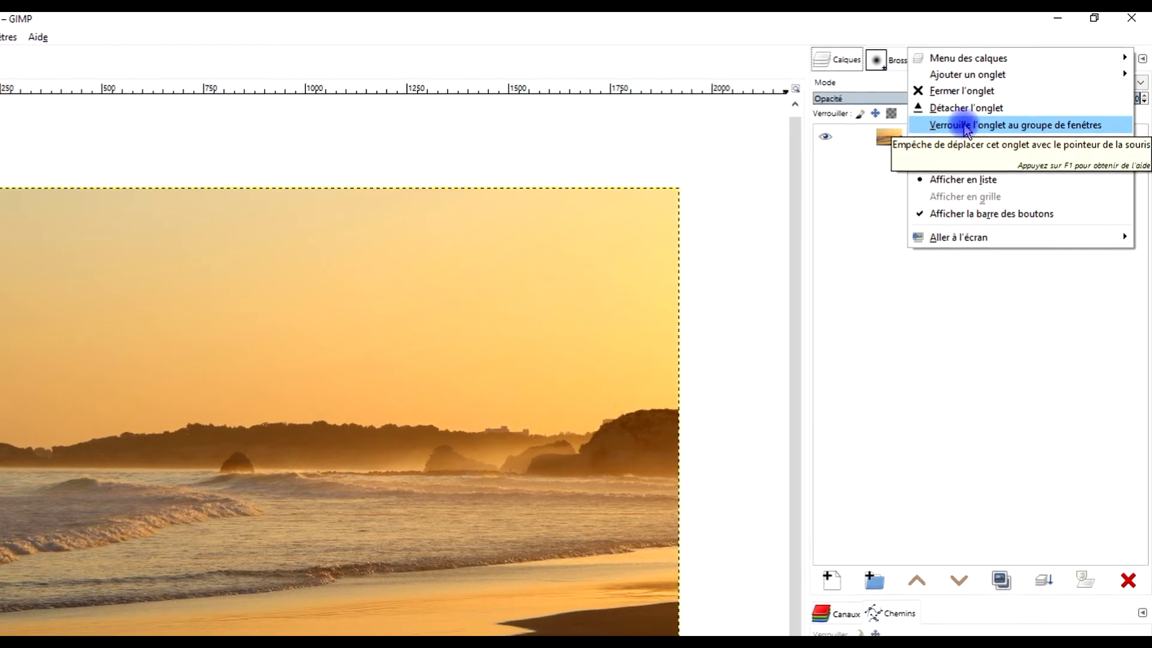
pyautogui.click(964, 124)
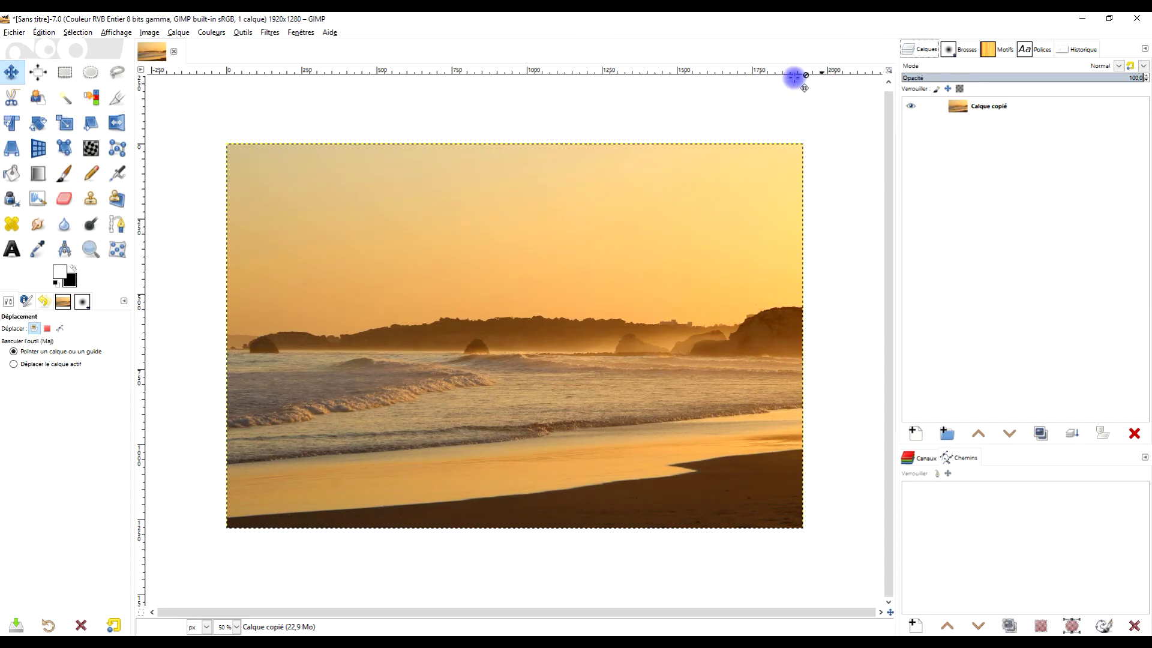
# Rename the pasted photo's layer to PLAGE and keep it selected.
pyautogui.click(918, 51)
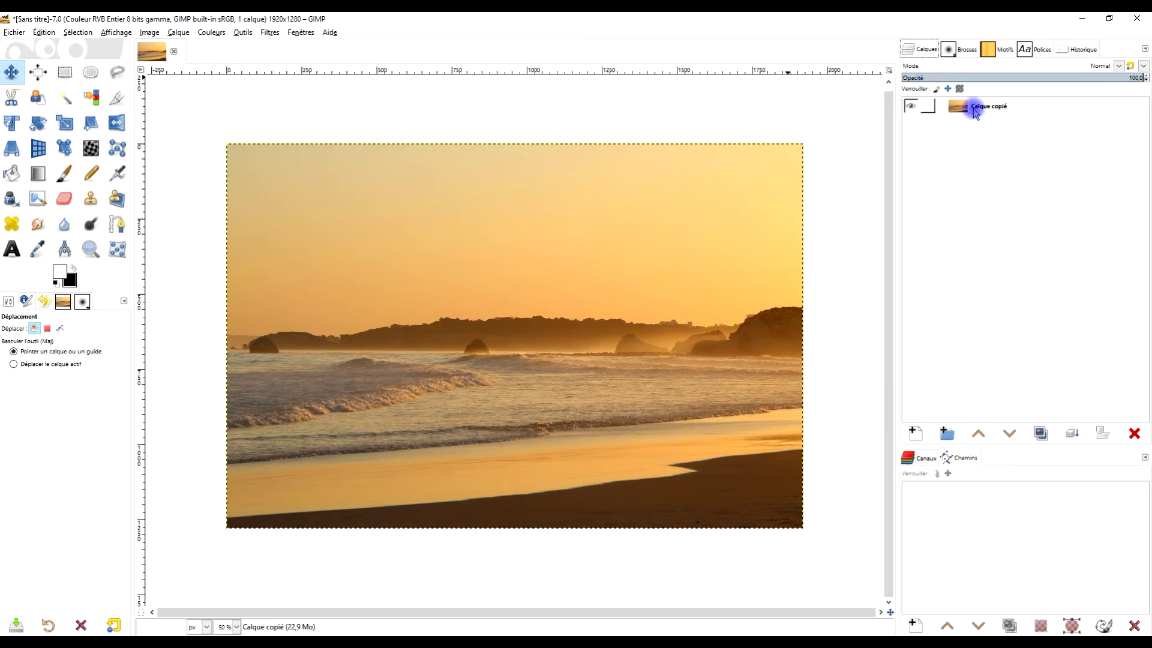
pyautogui.doubleClick(992, 108)
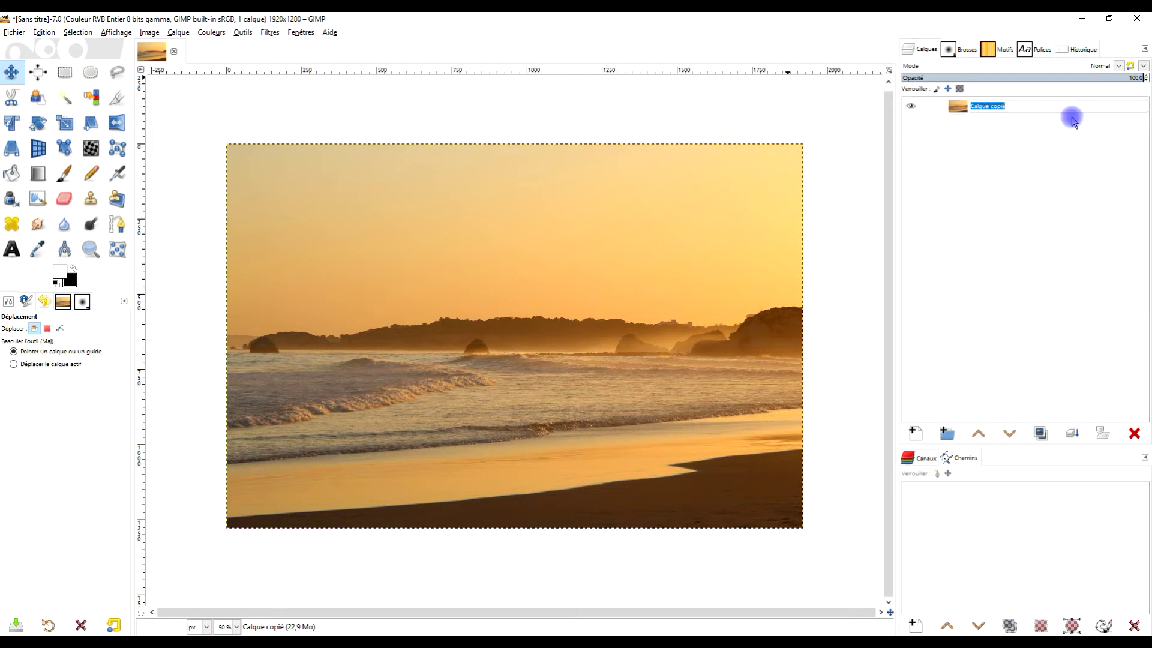
pyautogui.press('capslock')
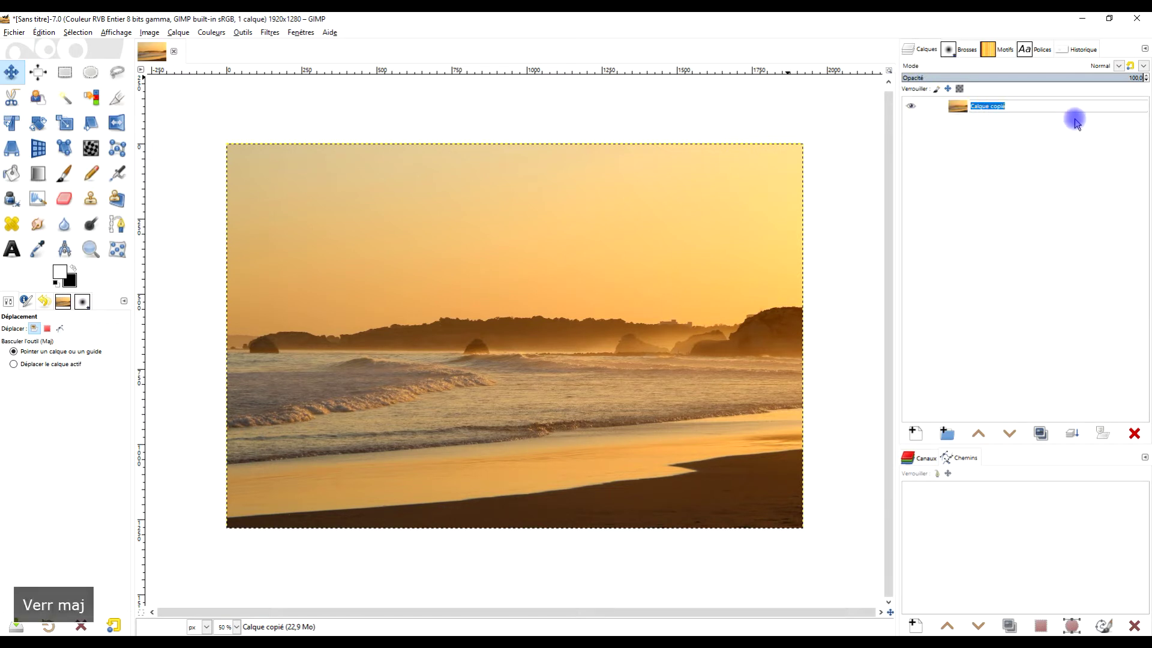
pyautogui.write('PLAGE')
pyautogui.press('Return')
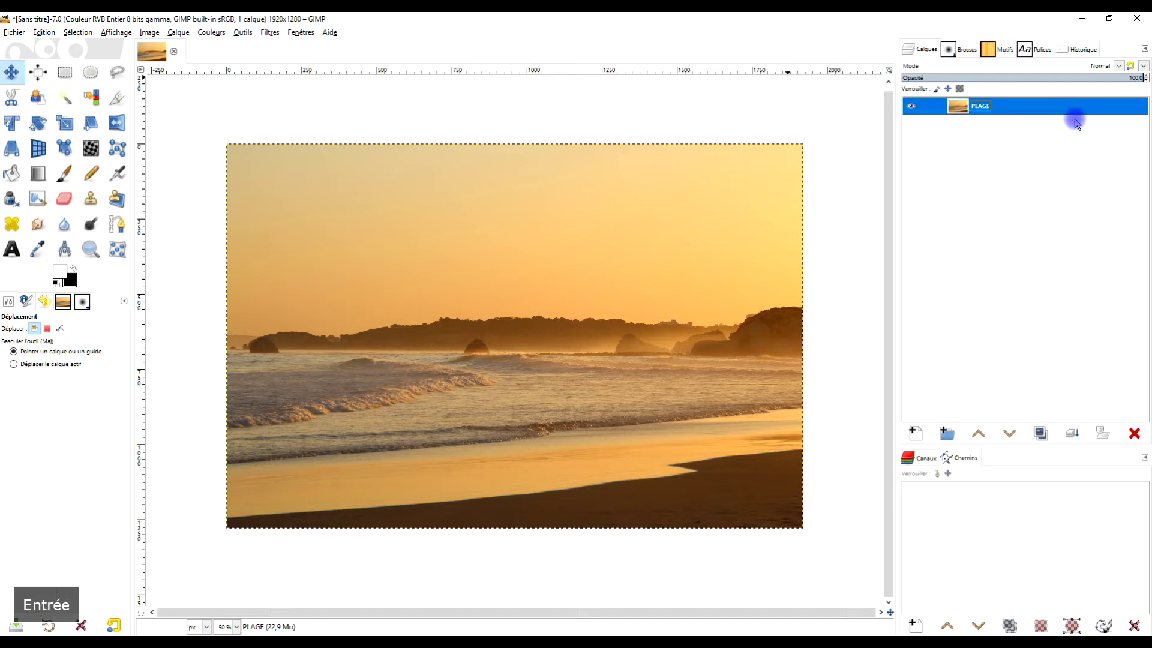
pyautogui.click(957, 108)
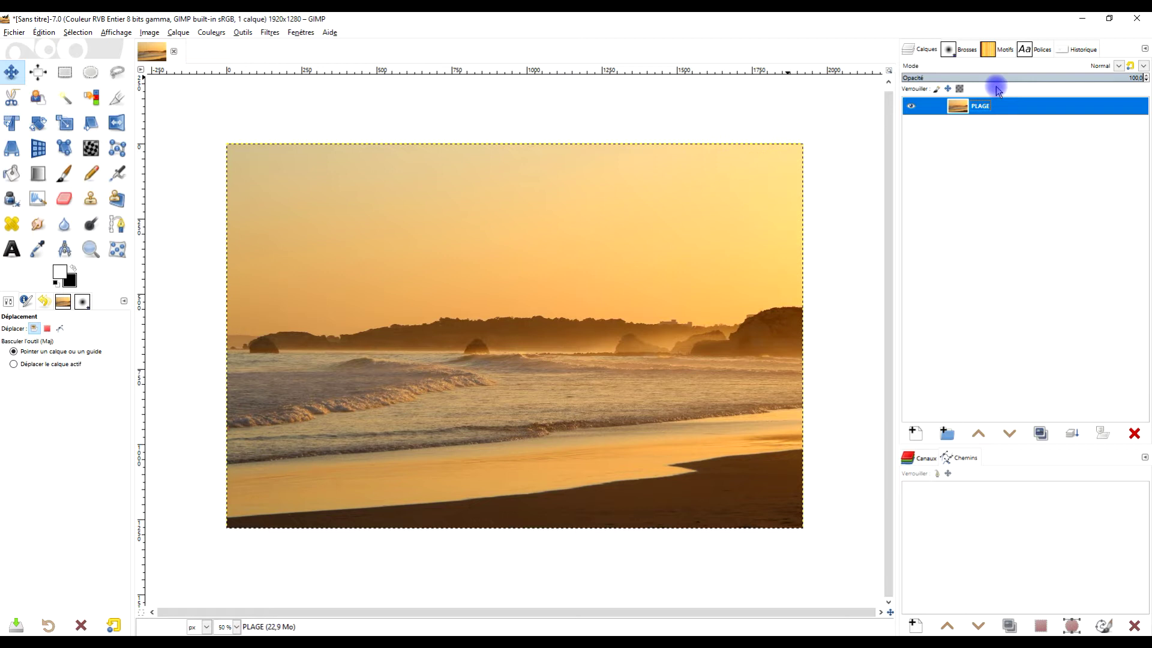
# Create a new 1920 × 1280 px layer named CADRE NOIR, filled with transparency.
pyautogui.click(916, 433)
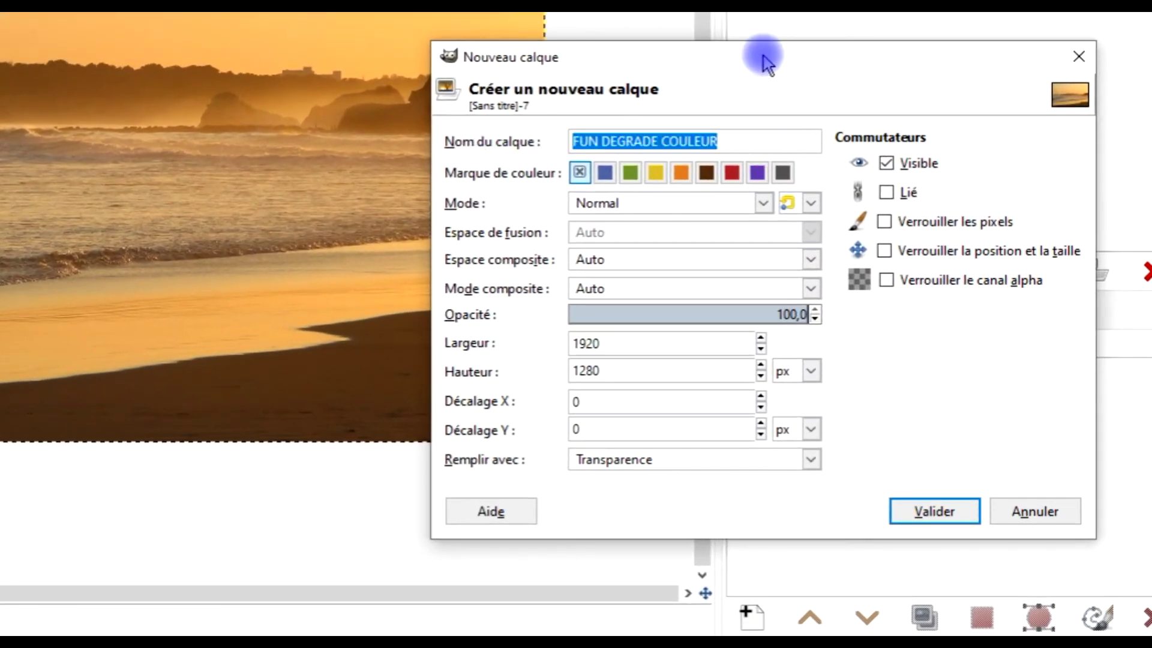
pyautogui.write('CADRE NOIR')
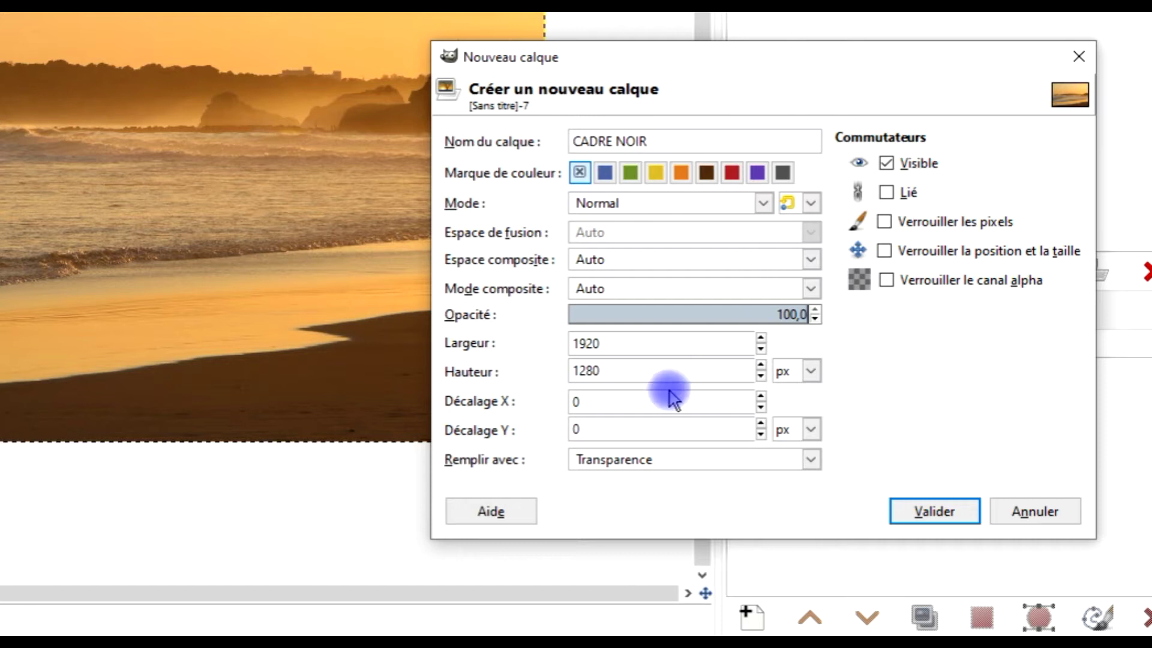
pyautogui.click(624, 461)
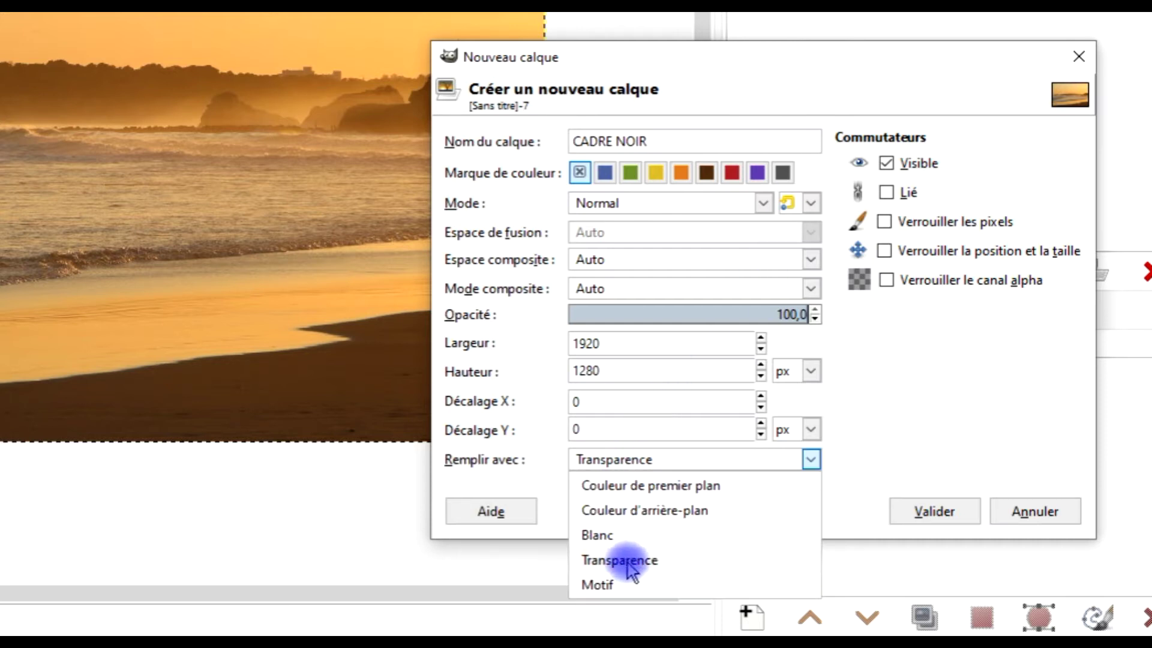
pyautogui.click(675, 563)
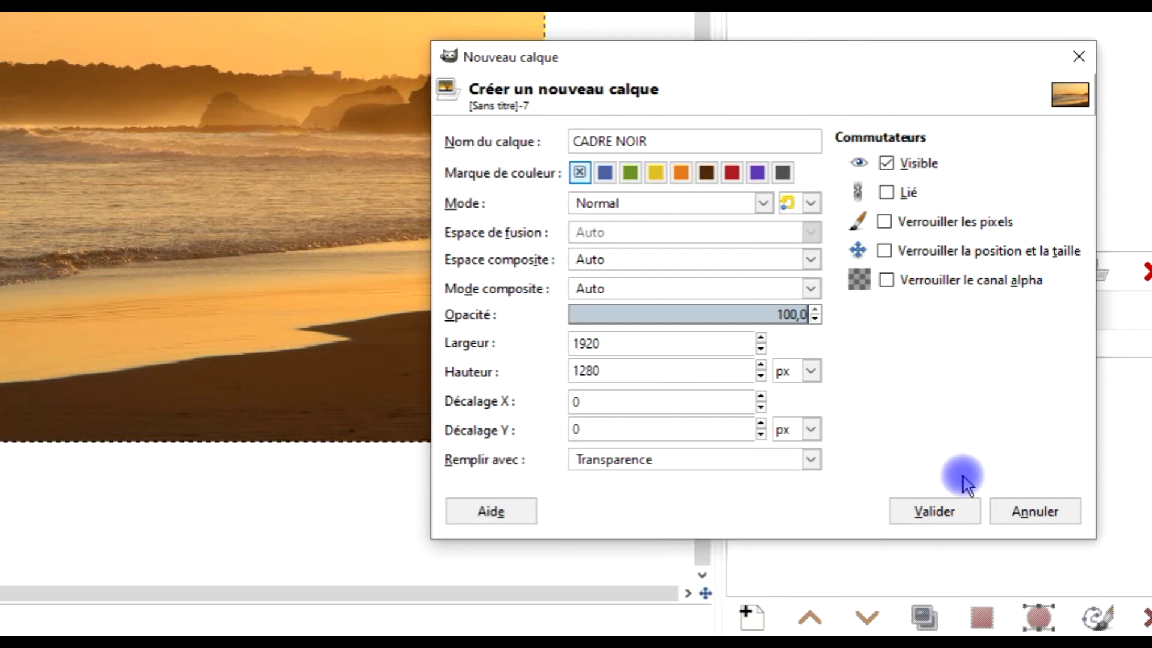
pyautogui.click(757, 469)
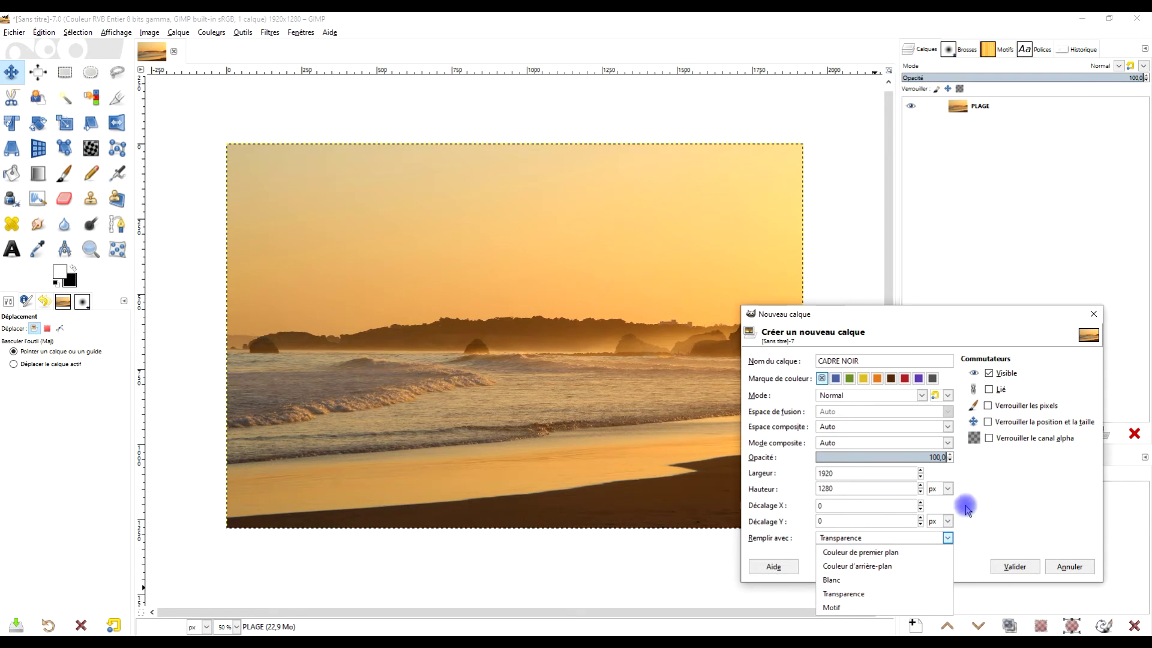
pyautogui.click(847, 592)
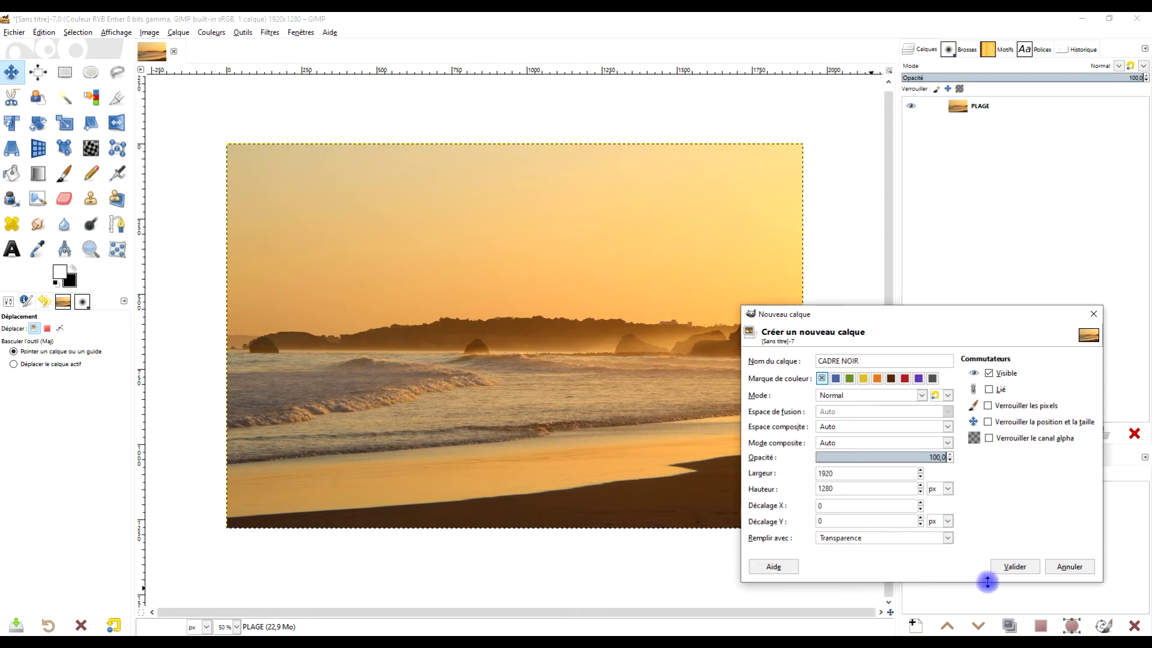
pyautogui.click(1024, 569)
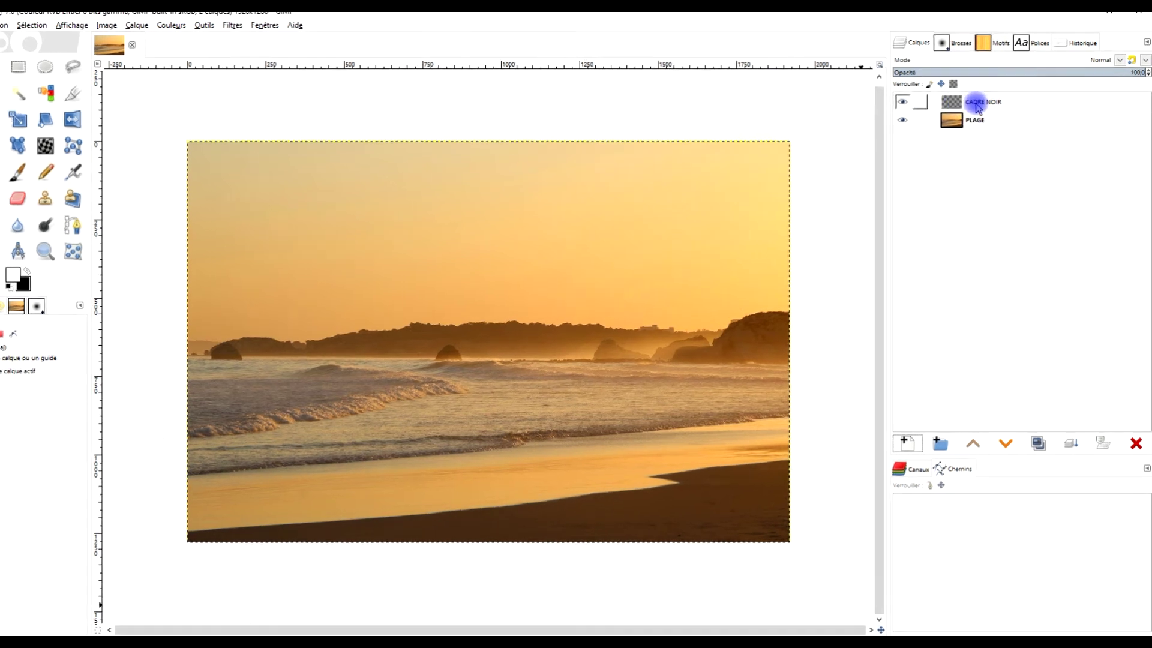
# Examine the alpha channel option of the PLAGE layer and compare that layer with CADRE NOIR.
pyautogui.click(956, 123)
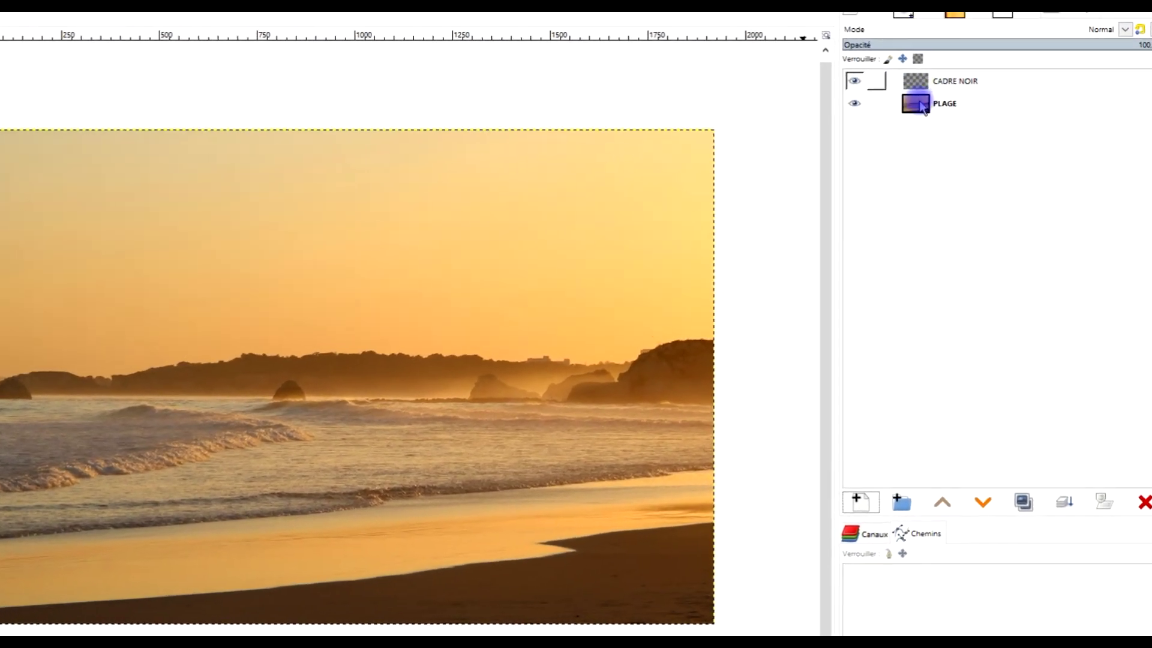
pyautogui.click(946, 105)
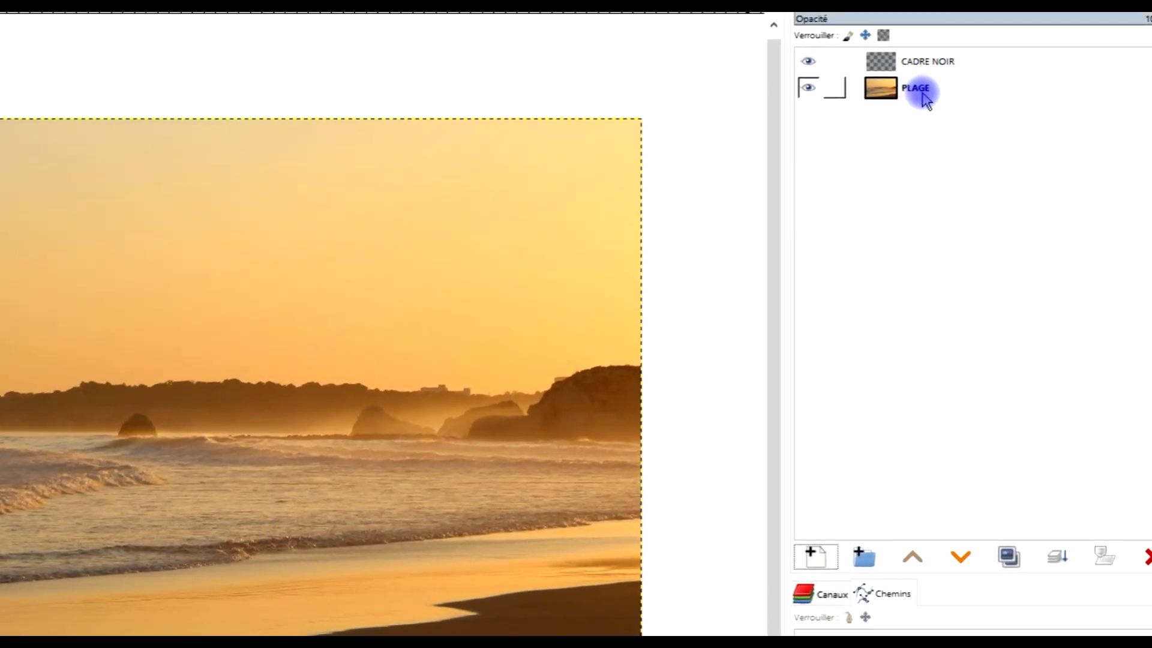
pyautogui.rightClick(885, 95)
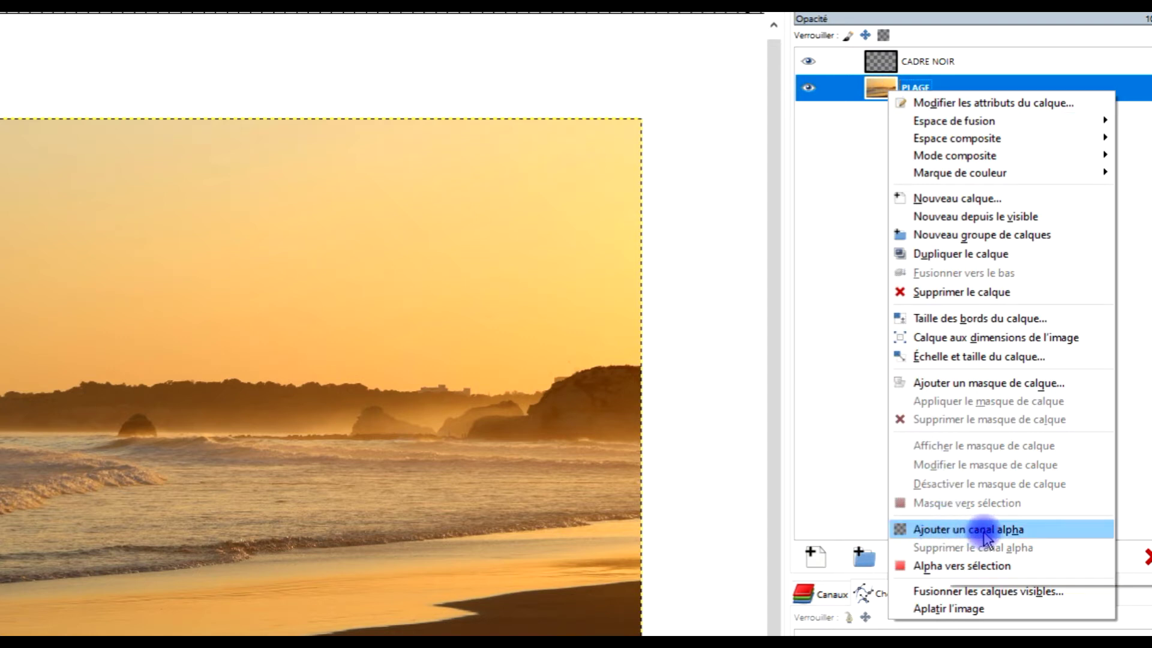
pyautogui.click(848, 142)
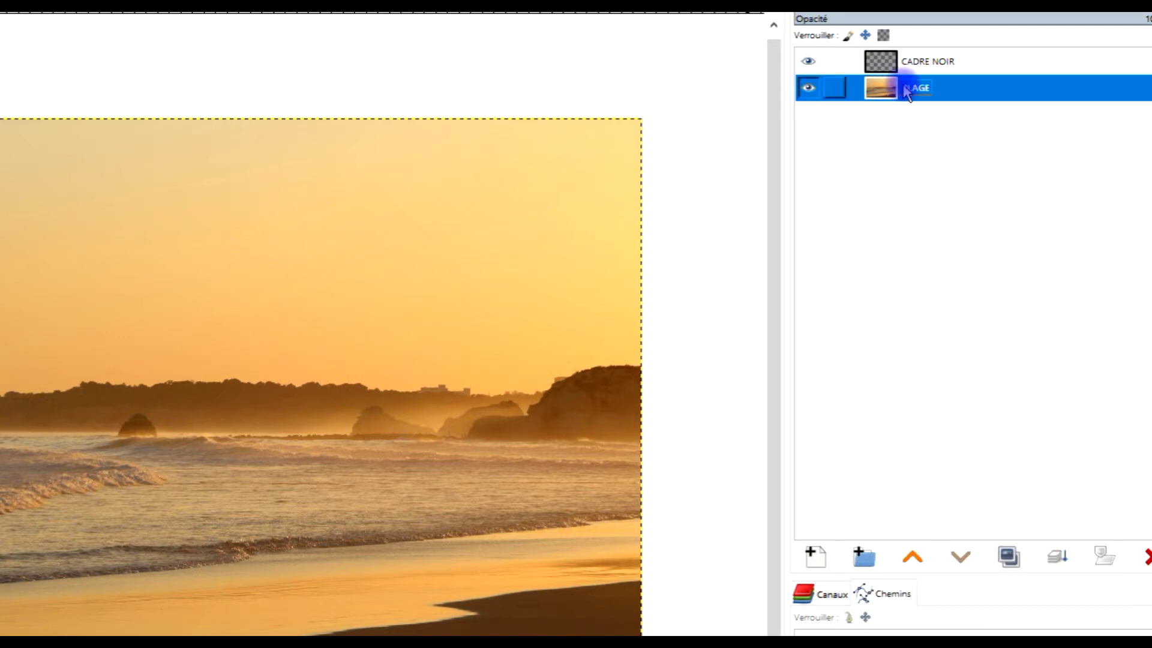
pyautogui.click(883, 58)
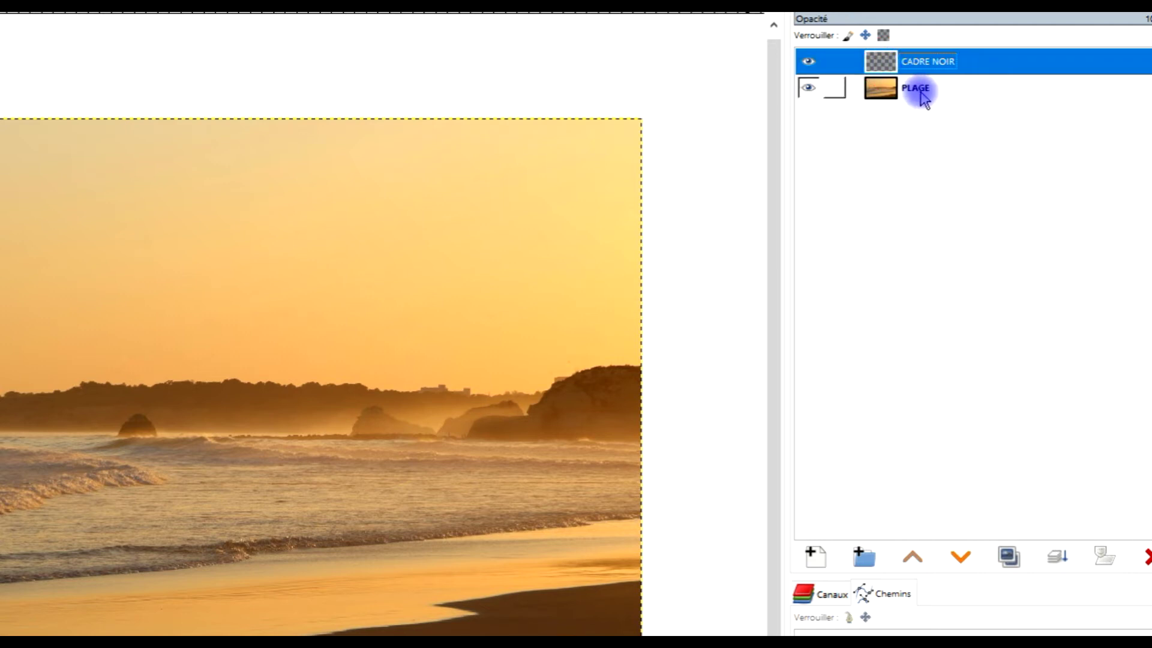
pyautogui.click(890, 93)
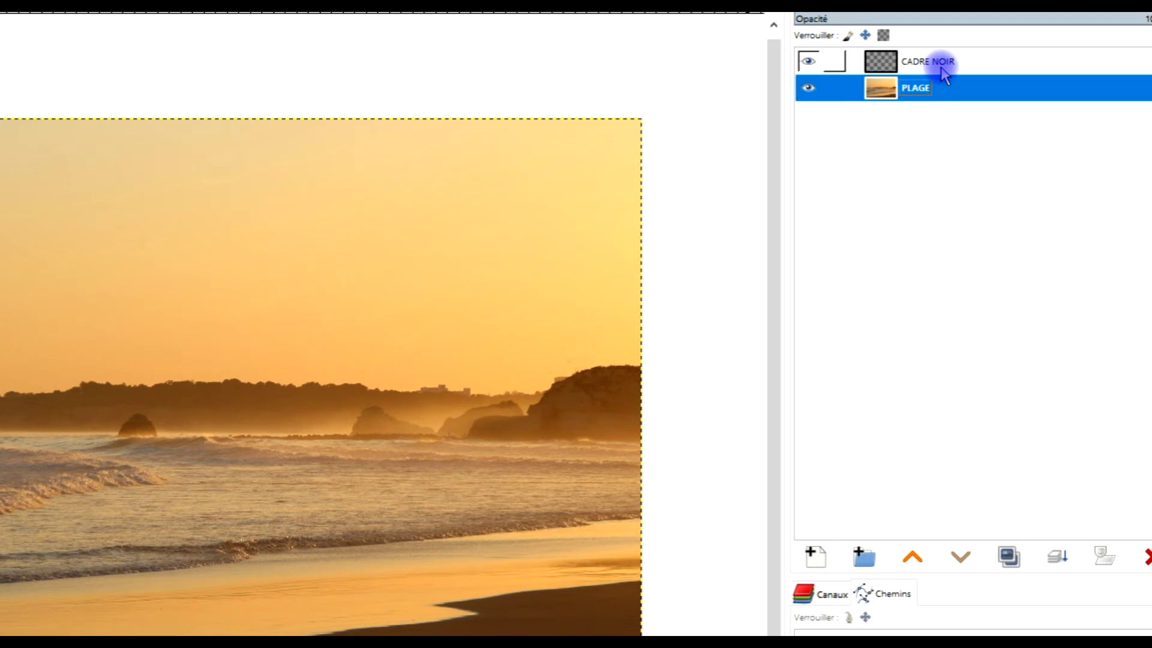
# Compare the alpha channel options of the CADRE NOIR and PLAGE layers, and make CADRE NOIR the active layer.
pyautogui.rightClick(890, 67)
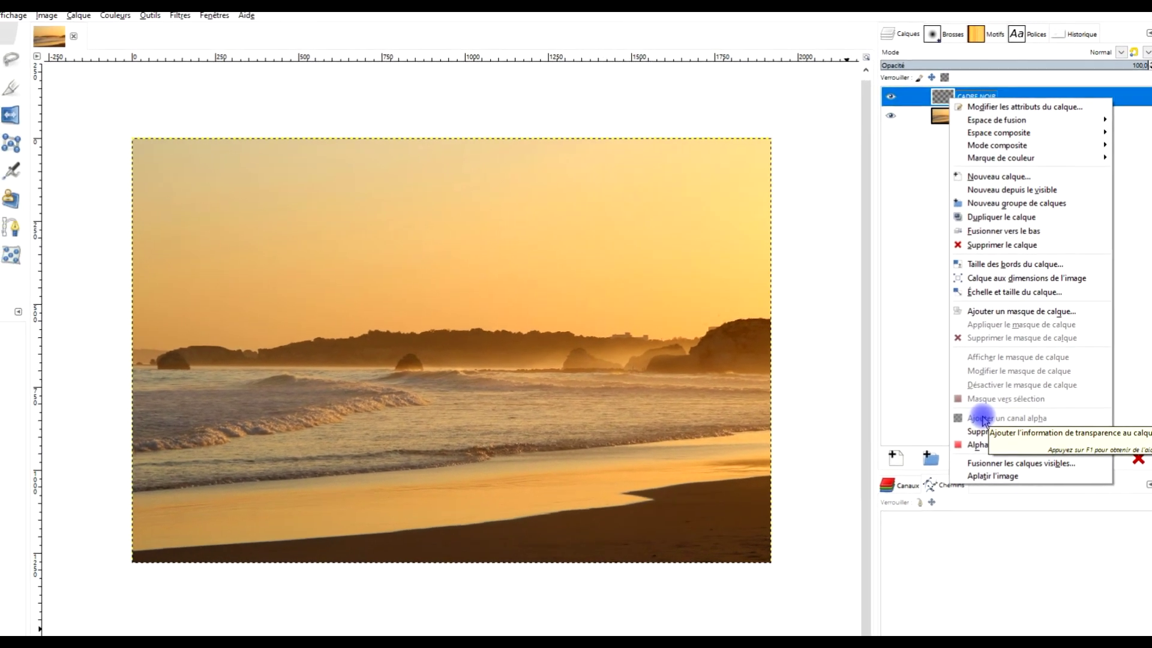
pyautogui.click(953, 107)
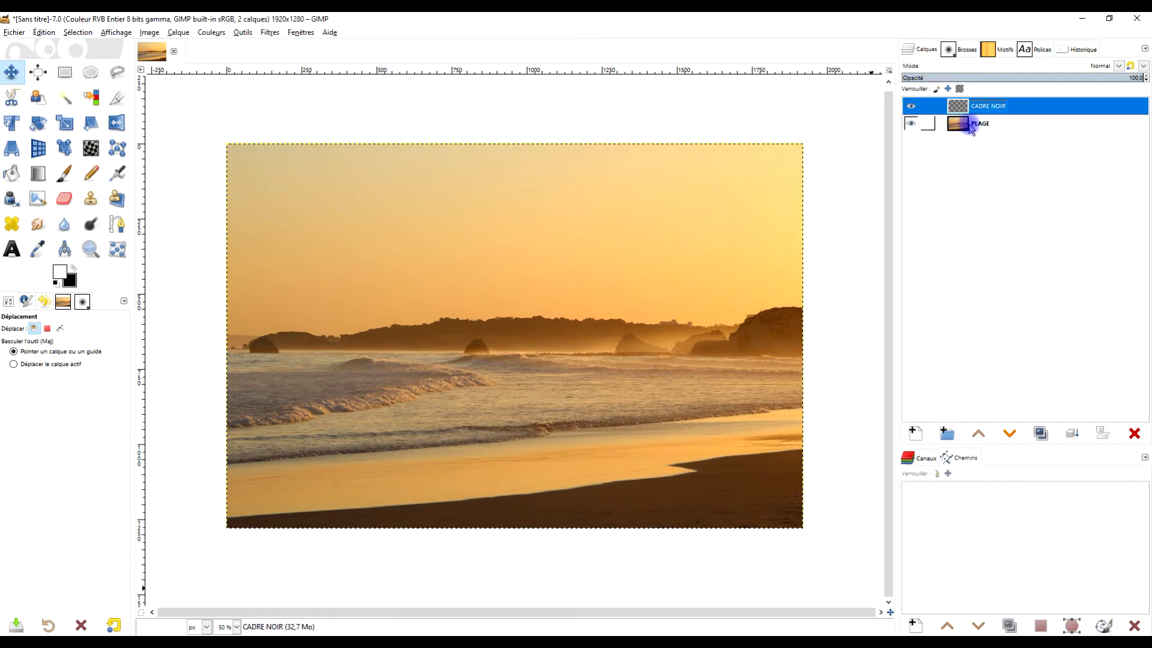
pyautogui.rightClick(978, 128)
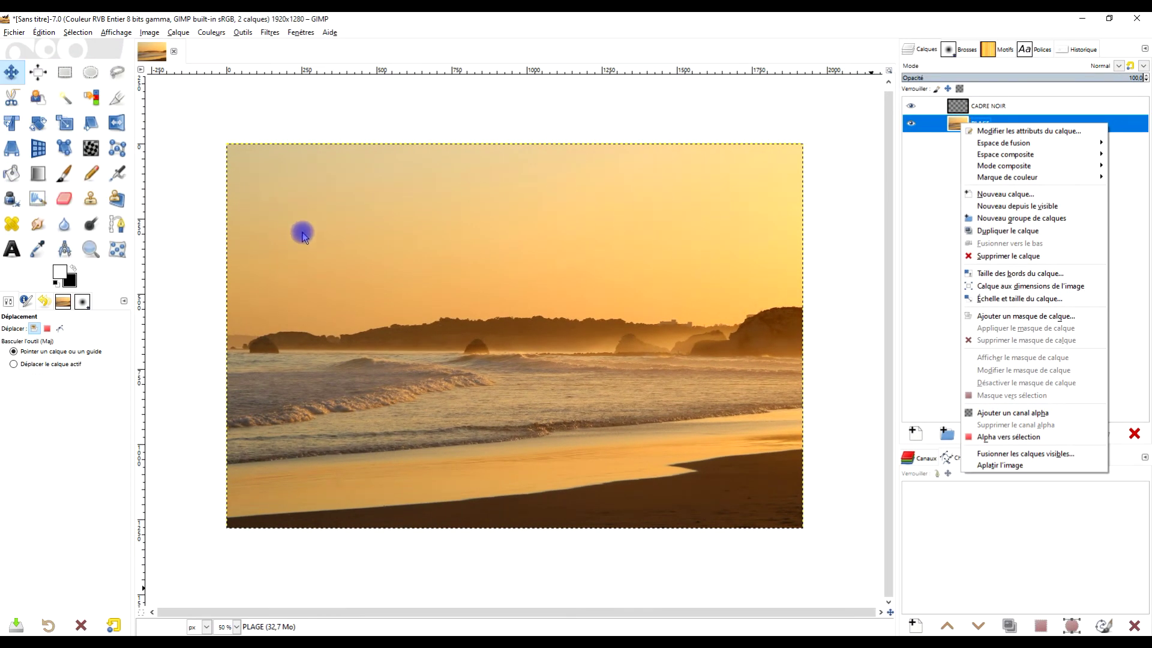
pyautogui.click(959, 109)
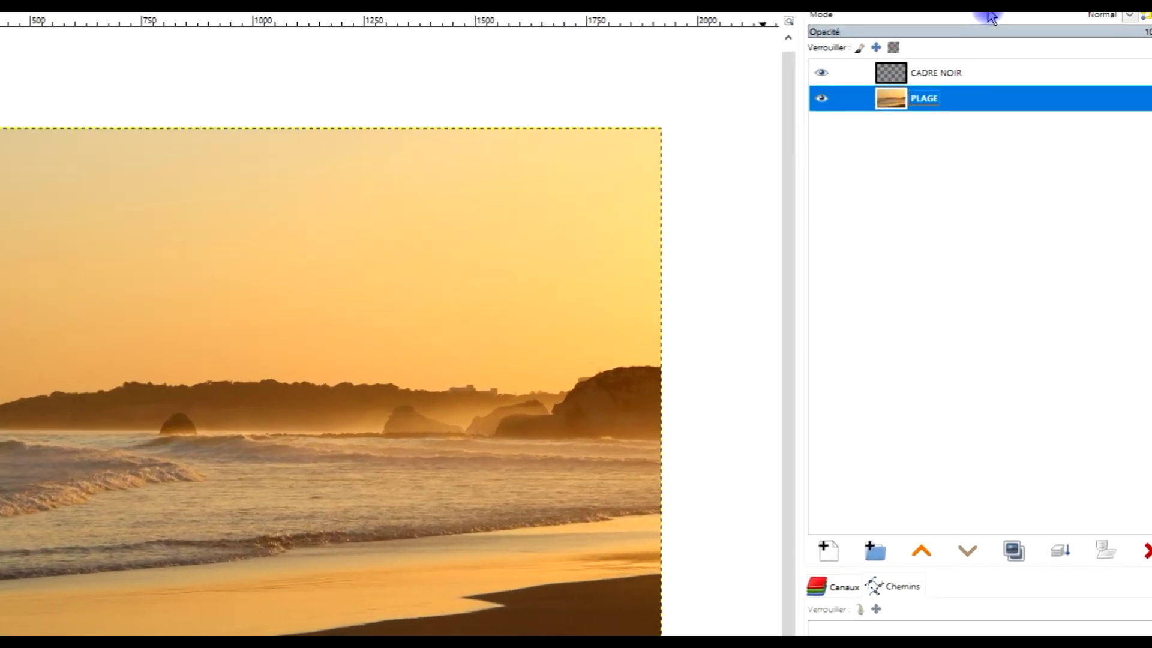
pyautogui.click(947, 101)
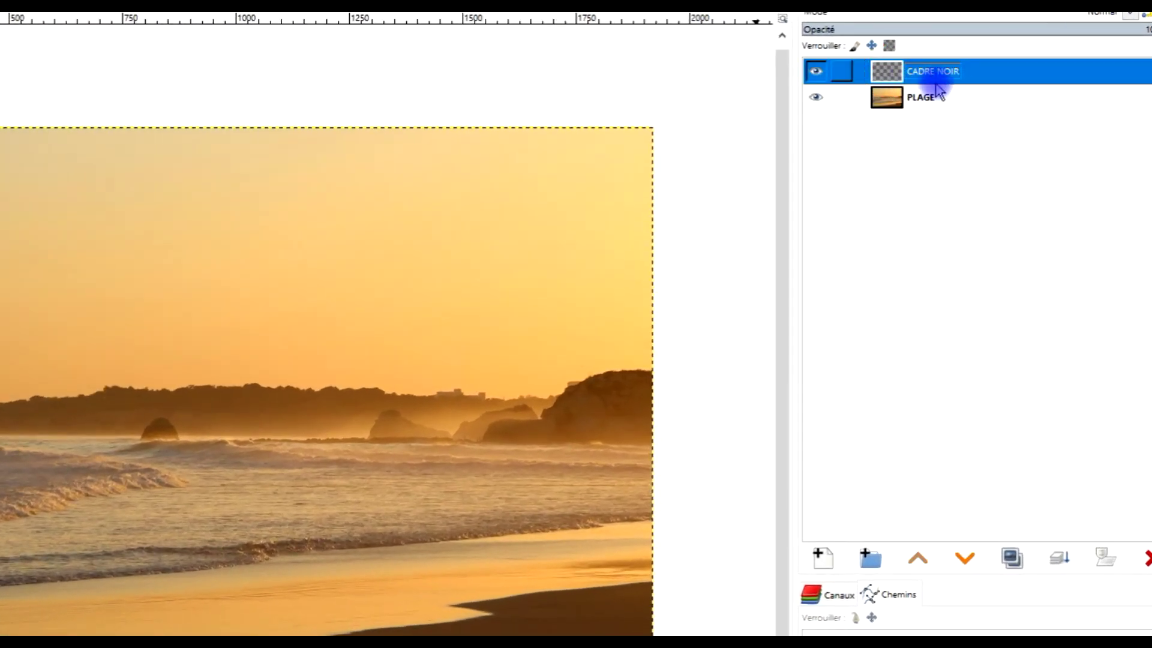
pyautogui.click(894, 73)
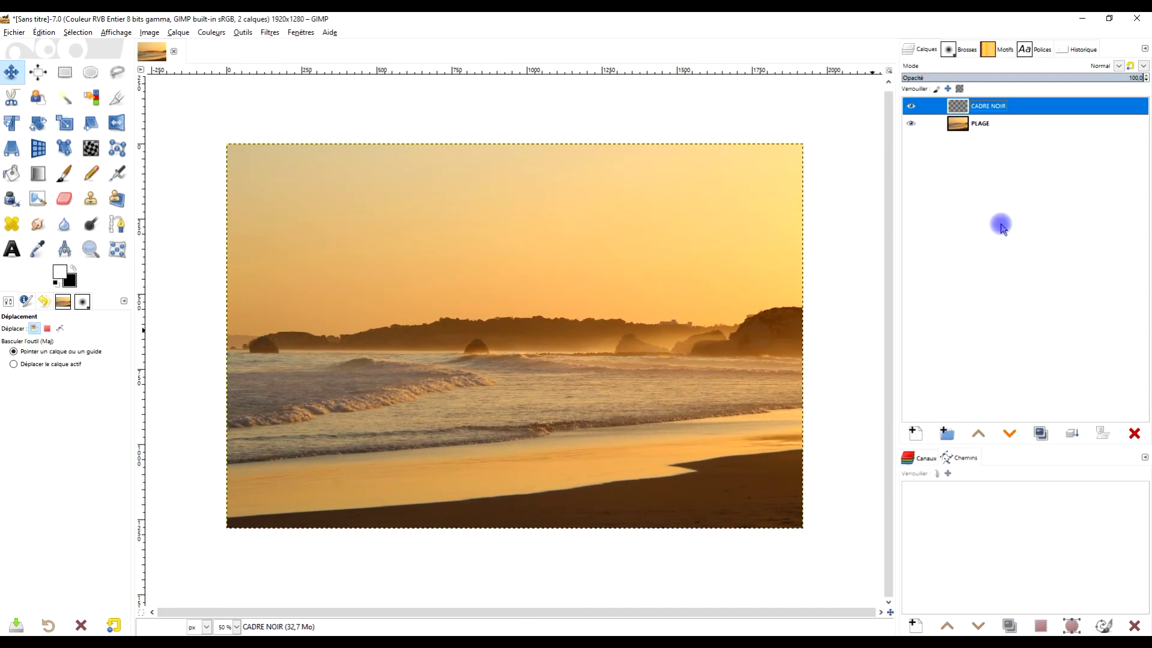
# Draw a rectangular selection across the photo's full width and adjust its edges to about 2118 × 664 px.
pyautogui.click(66, 72)
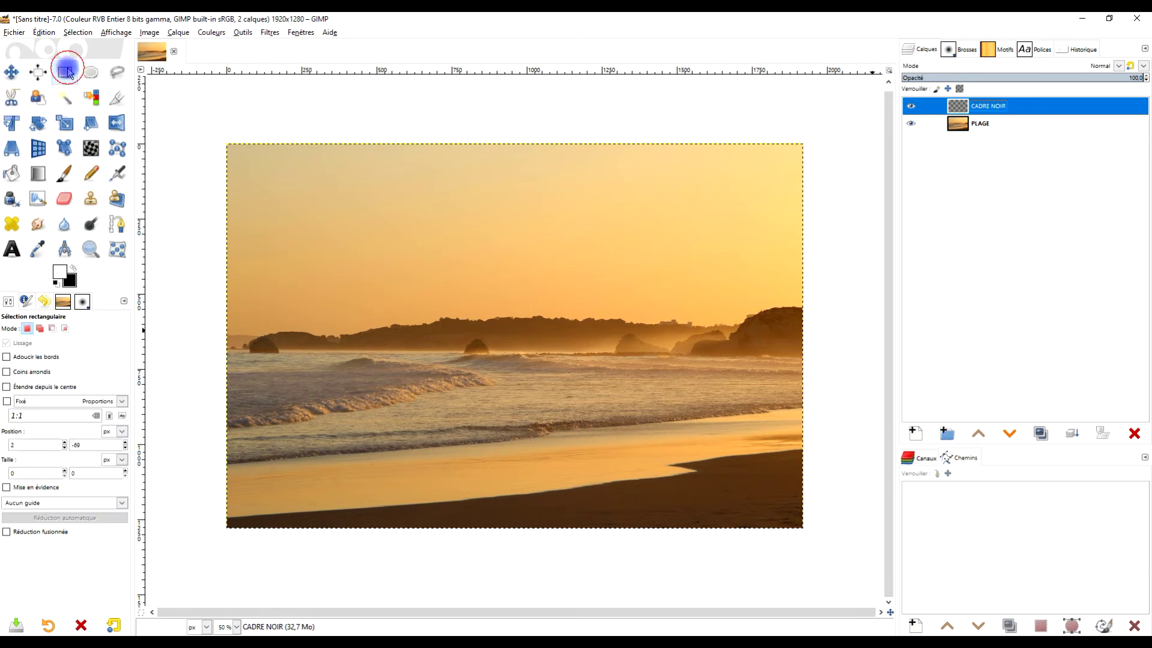
pyautogui.moveTo(206, 241); pyautogui.dragTo(483, 374)
pyautogui.moveTo(560, 420); pyautogui.dragTo(842, 415)
pyautogui.moveTo(560, 258)
pyautogui.mouseDown()
pyautogui.moveTo(563, 227)
pyautogui.moveTo(558, 253)
pyautogui.mouseUp()
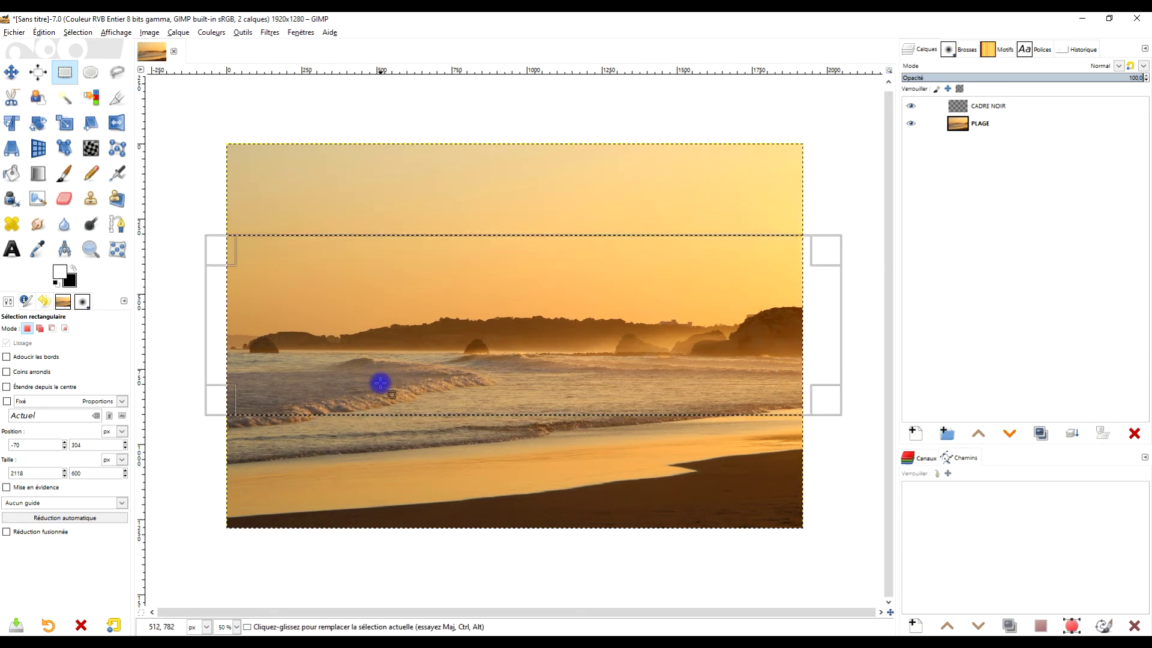
pyautogui.moveTo(624, 398); pyautogui.dragTo(631, 421)
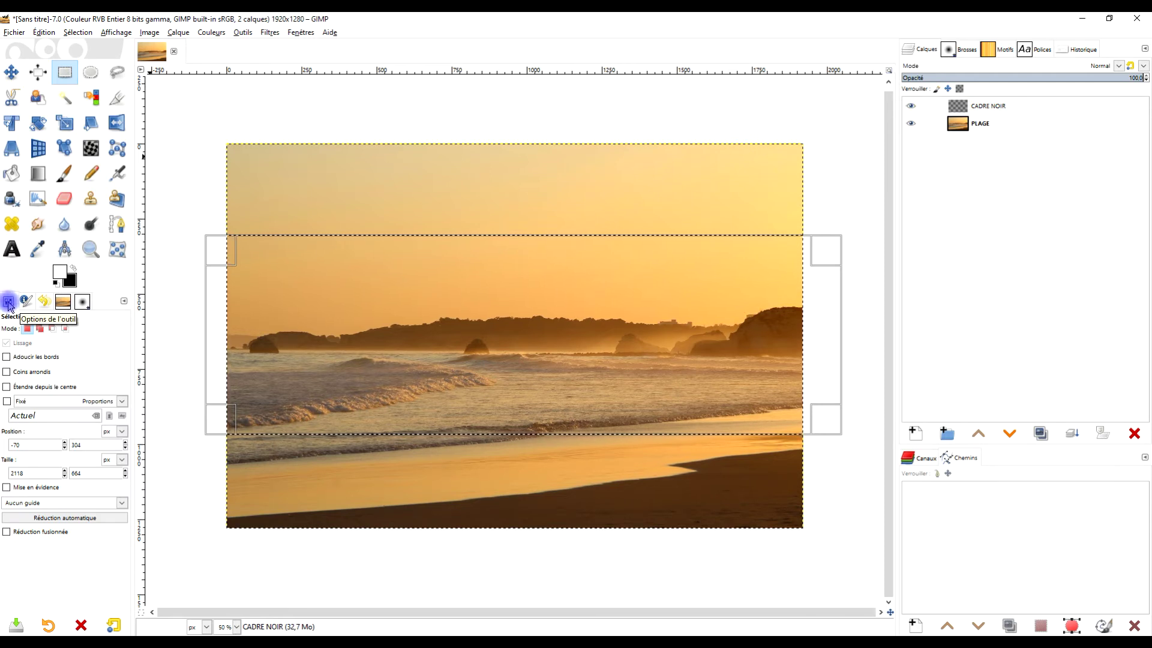
# Look at the tool options dock's configuration choices, including the one for adding a tab.
pyautogui.click(124, 302)
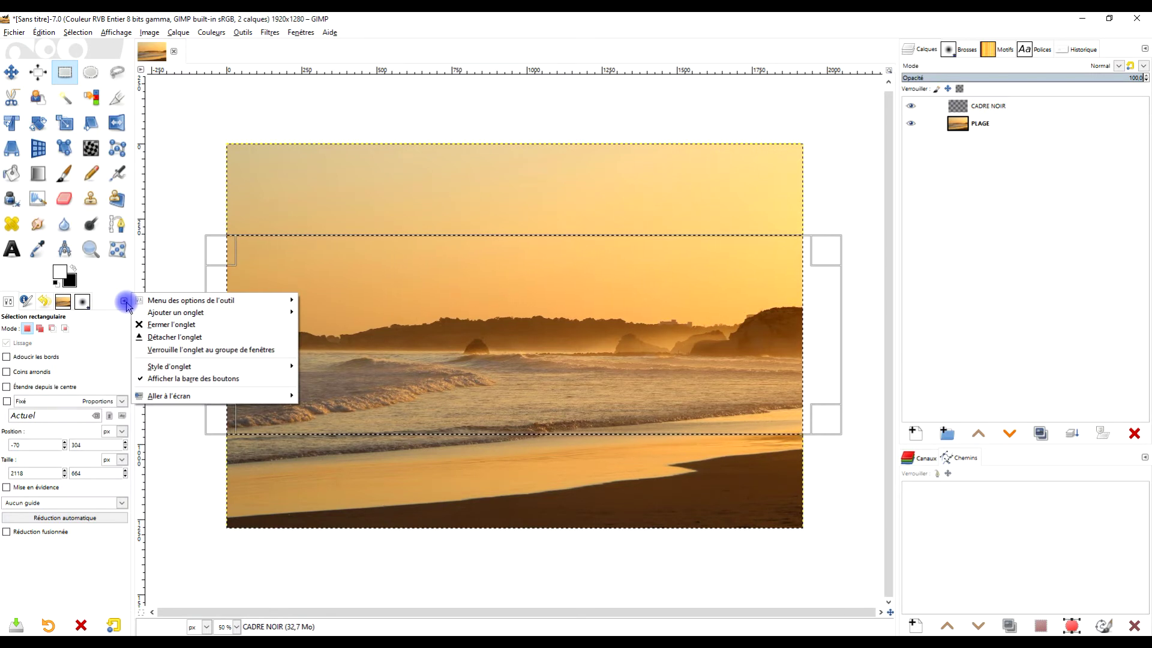
pyautogui.moveTo(194, 315)
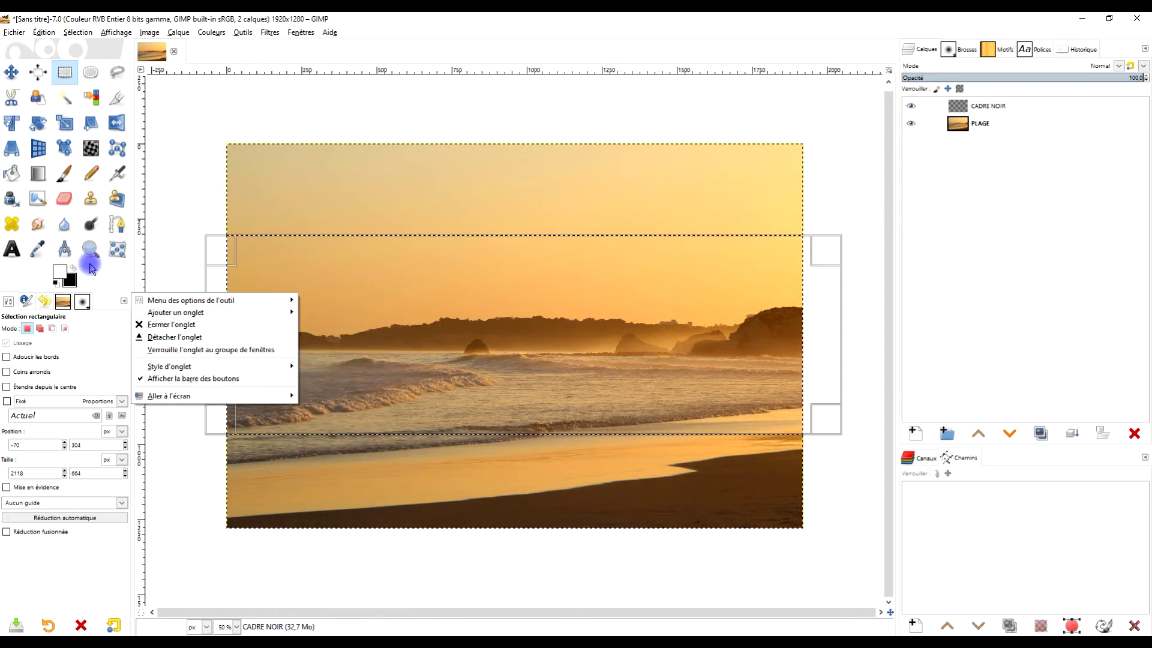
pyautogui.click(248, 265)
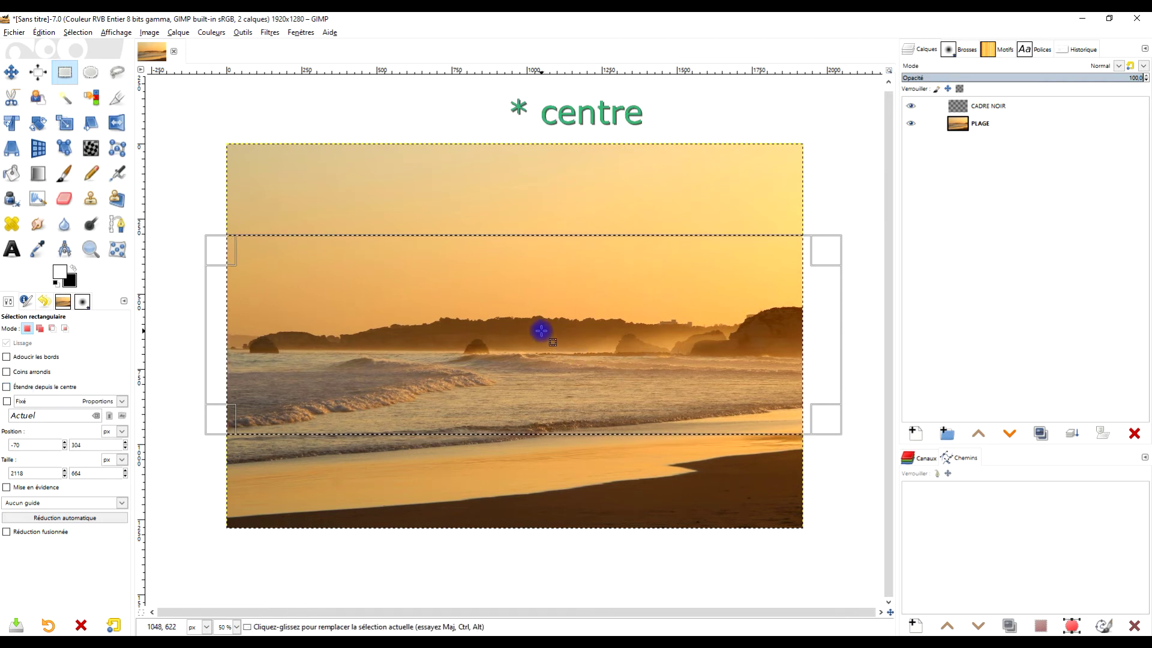
# Replace the selection with a square of about 616 × 616 px, using expansion from the centre and fixed proportions.
pyautogui.click(526, 230)
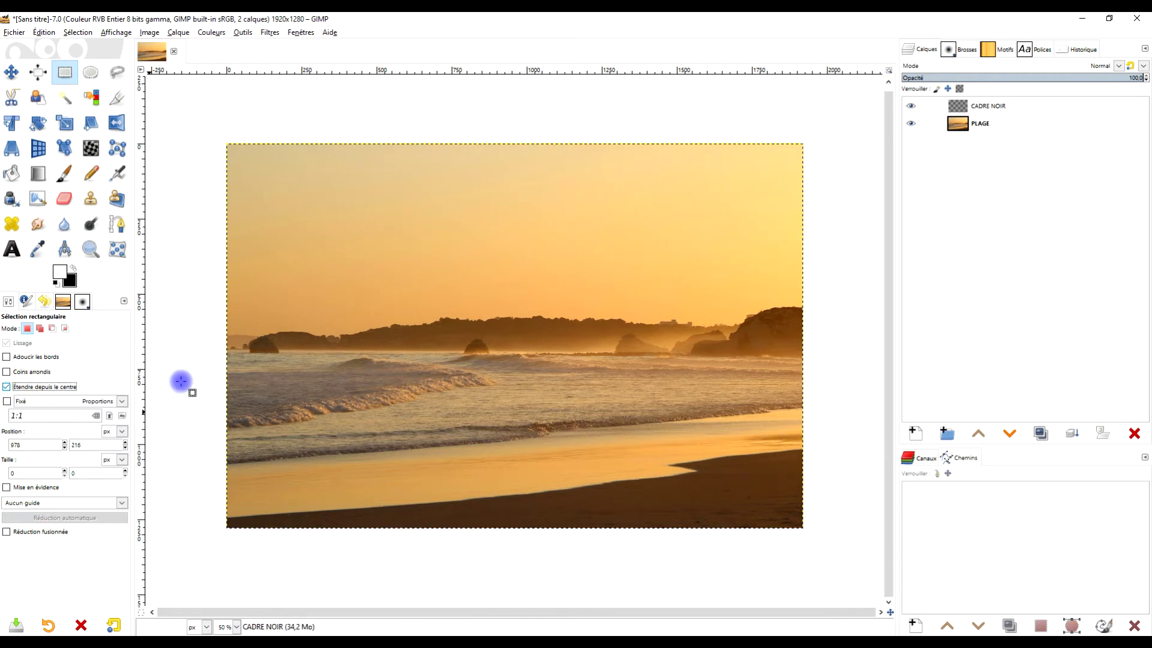
pyautogui.moveTo(514, 320); pyautogui.dragTo(817, 447)
pyautogui.click(7, 401)
pyautogui.click(319, 153)
pyautogui.moveTo(452, 217); pyautogui.dragTo(545, 308)
pyautogui.moveTo(493, 214); pyautogui.dragTo(561, 331)
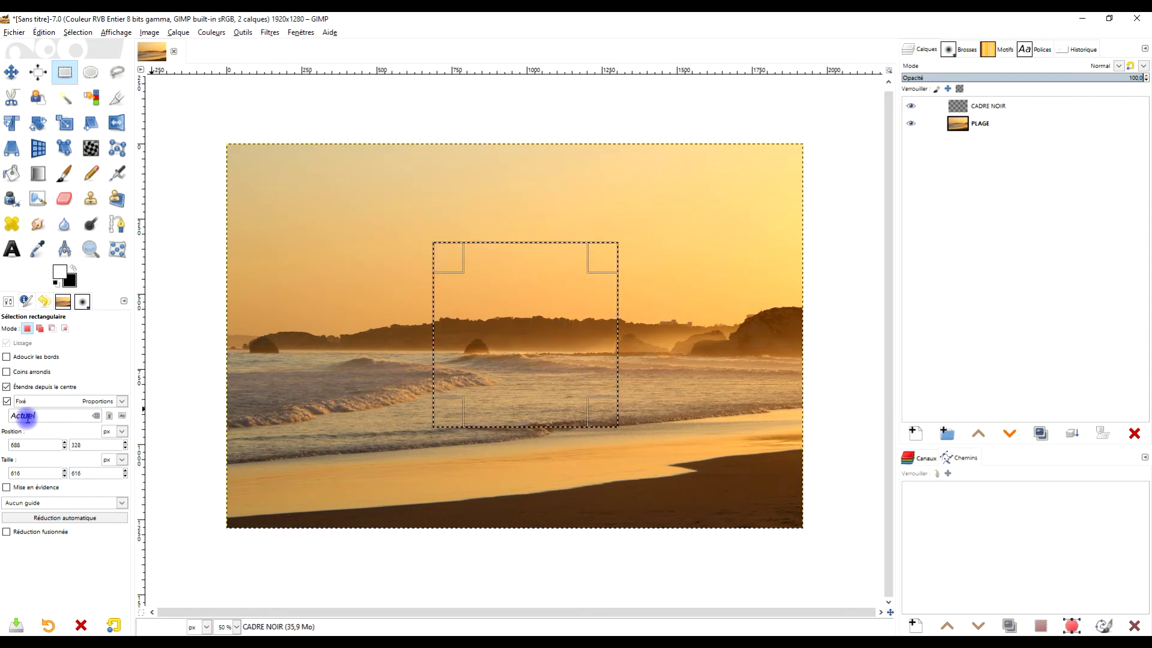
# Clear the square selection and turn off both expansion from the centre and fixed proportions.
pyautogui.click(314, 286)
pyautogui.click(17, 416)
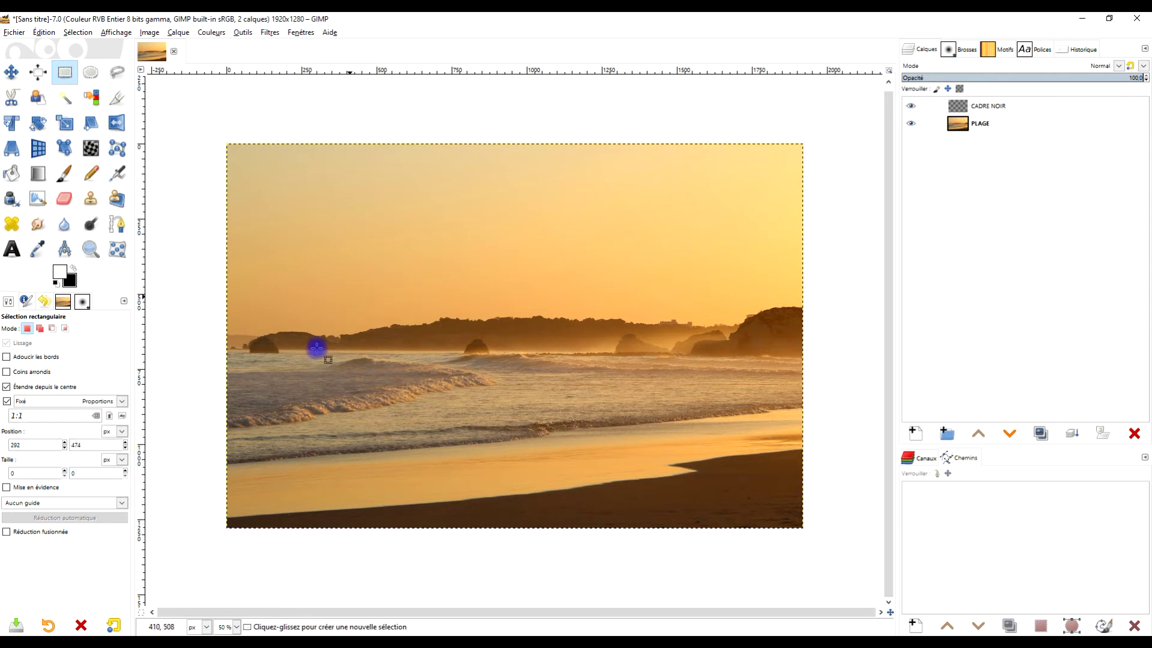
pyautogui.click(6, 386)
pyautogui.click(7, 401)
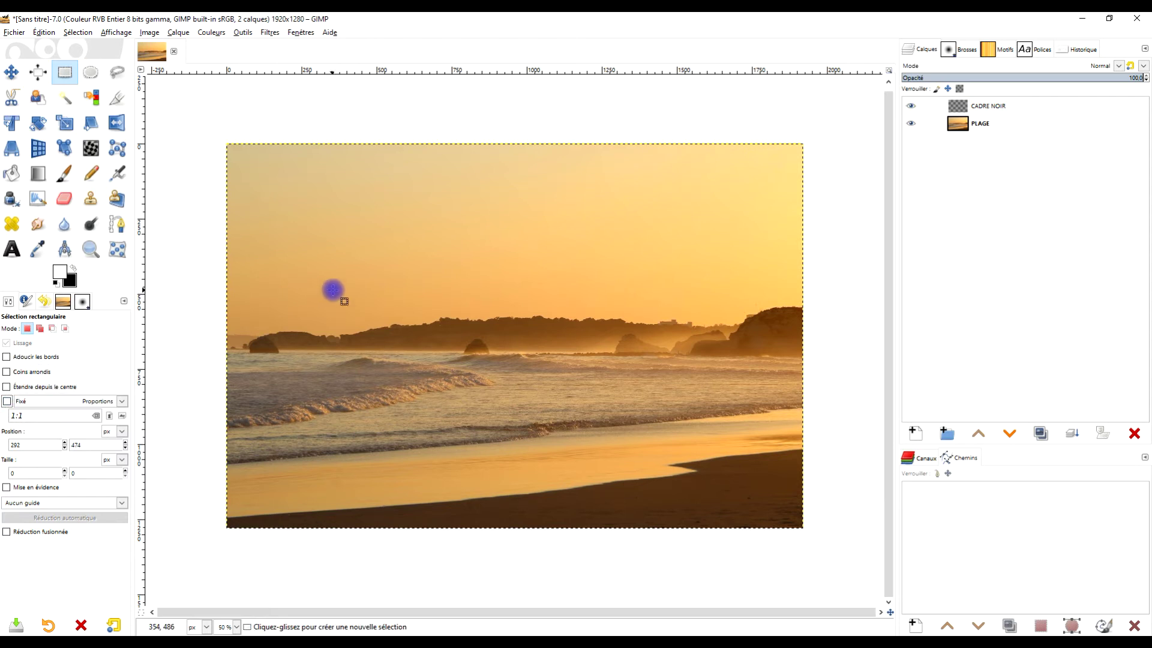
# Draw a rectangular selection of about 2172 × 624 px across the middle of the photo, extending past both sides.
pyautogui.moveTo(195, 258); pyautogui.dragTo(846, 419)
pyautogui.moveTo(573, 272); pyautogui.dragTo(574, 247)
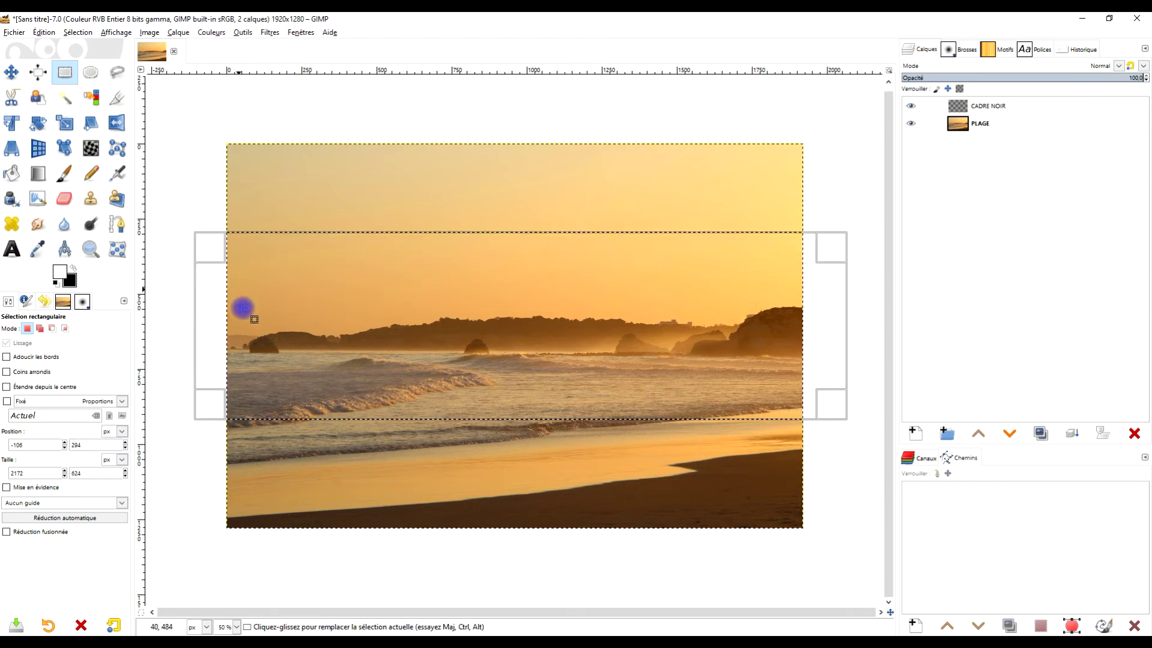
pyautogui.click(453, 291)
# Set the background colour to dark red, HTML notation b61313.
pyautogui.click(71, 282)
pyautogui.moveTo(71, 281)
pyautogui.mouseDown()
pyautogui.moveTo(462, 285)
pyautogui.moveTo(73, 281)
pyautogui.mouseUp()
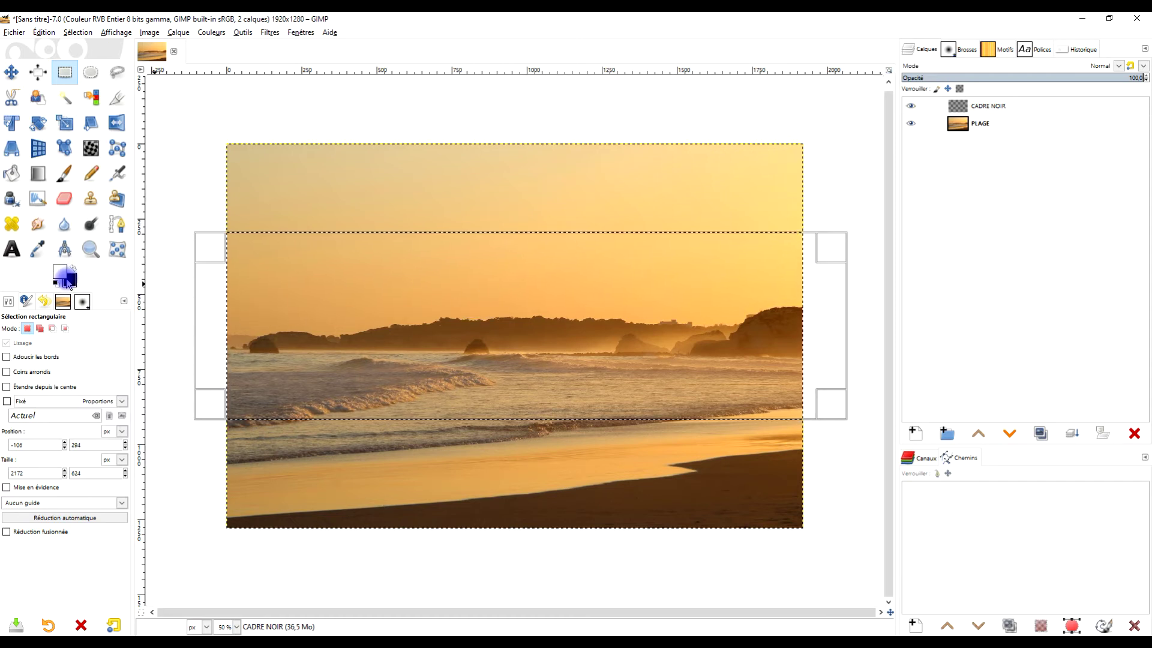
pyautogui.click(71, 282)
pyautogui.click(100, 138)
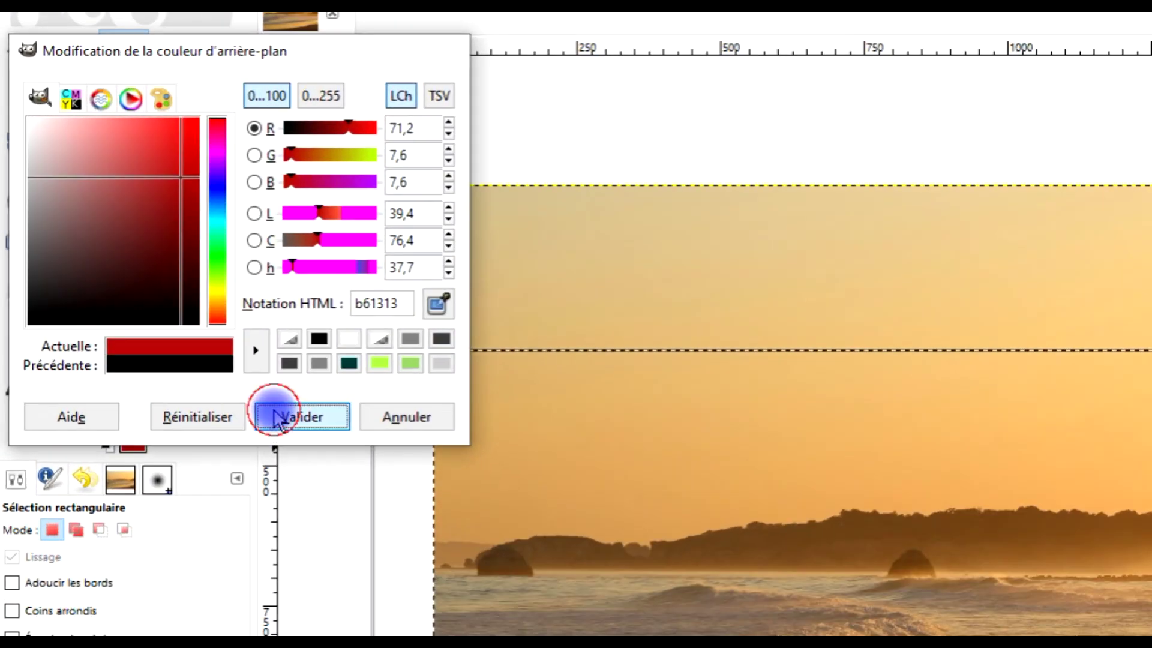
pyautogui.click(233, 355)
# Set the foreground colour to dark blue.
pyautogui.click(89, 358)
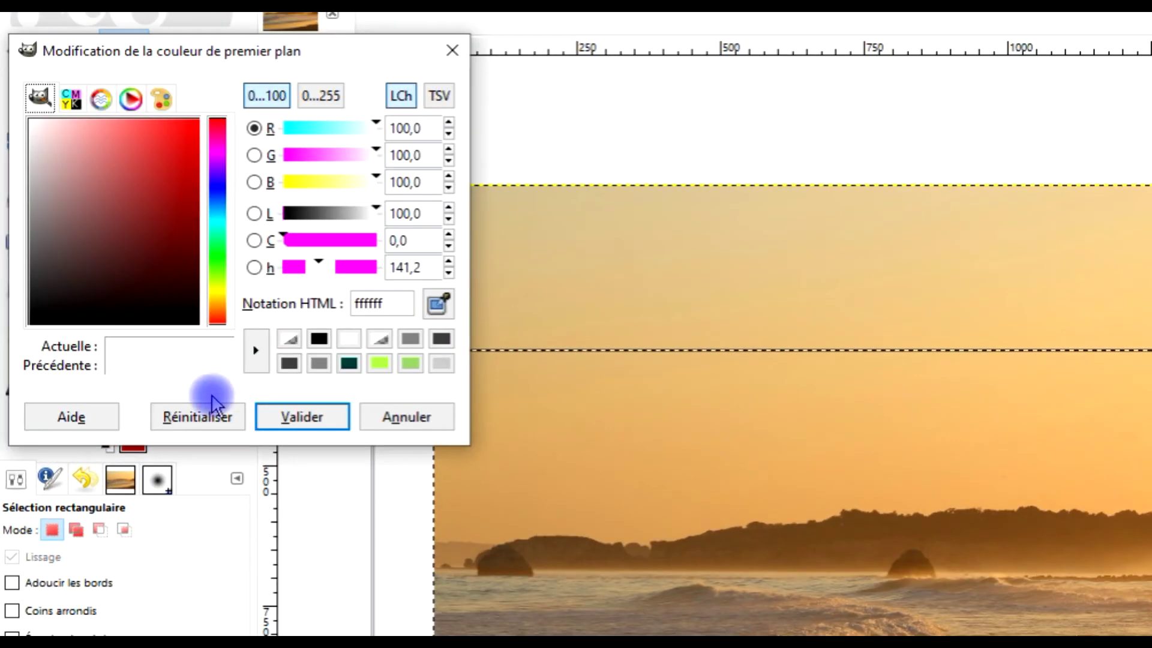
pyautogui.moveTo(163, 228); pyautogui.dragTo(8, 342)
pyautogui.click(336, 414)
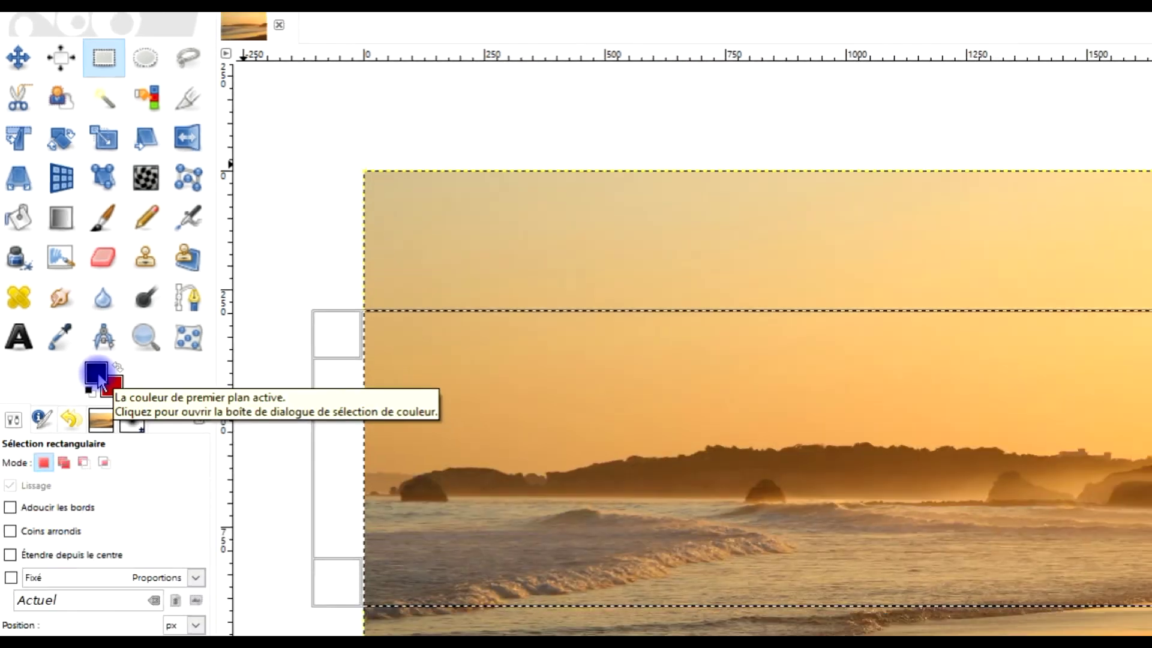
# Change the foreground colour to black and fill the selected band on the CADRE NOIR layer with it.
pyautogui.moveTo(114, 426); pyautogui.dragTo(763, 431)
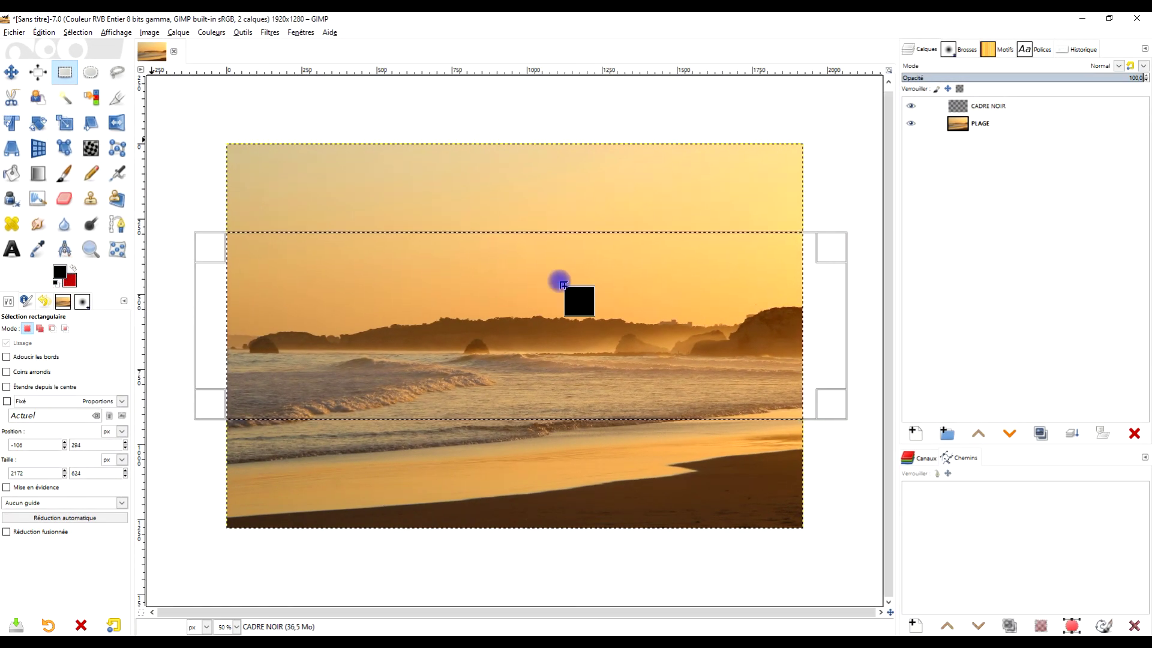
pyautogui.moveTo(562, 285); pyautogui.dragTo(558, 279)
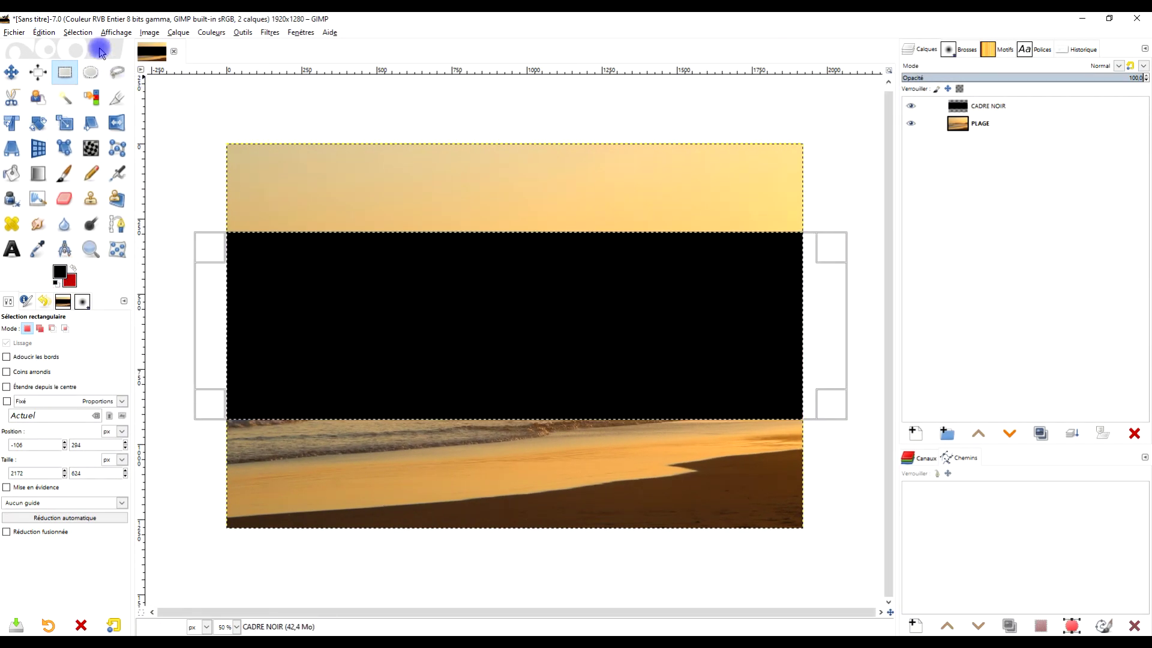
# Remove the selection and fill the whole CADRE NOIR layer with the black foreground colour.
pyautogui.click(77, 34)
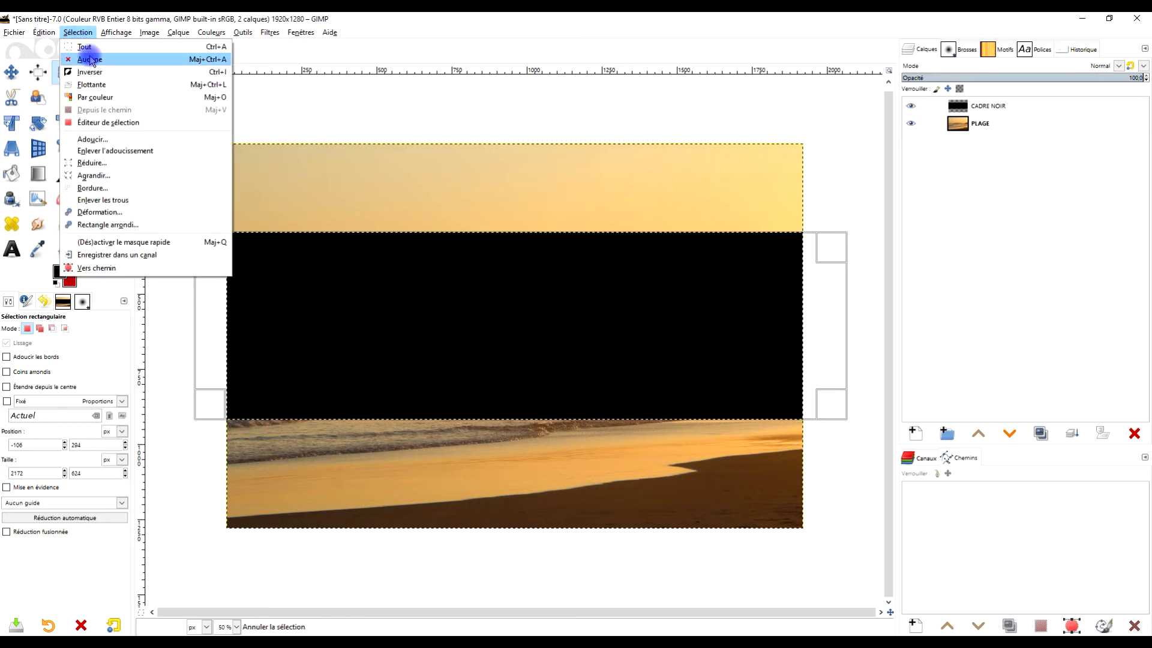
pyautogui.click(378, 51)
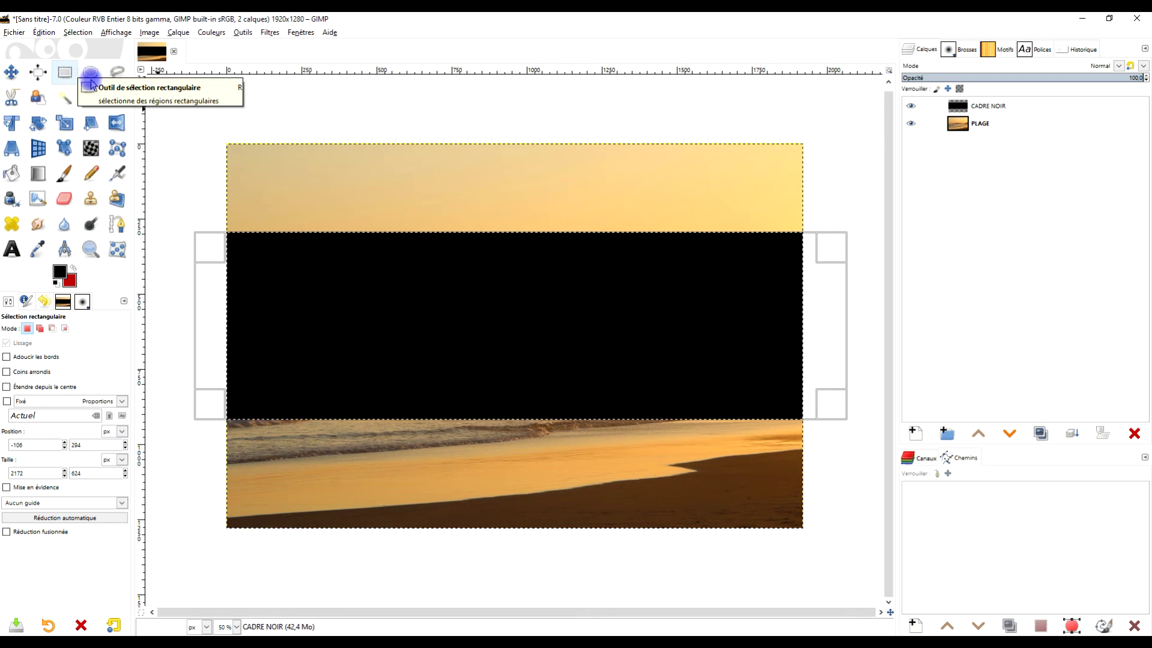
pyautogui.click(445, 111)
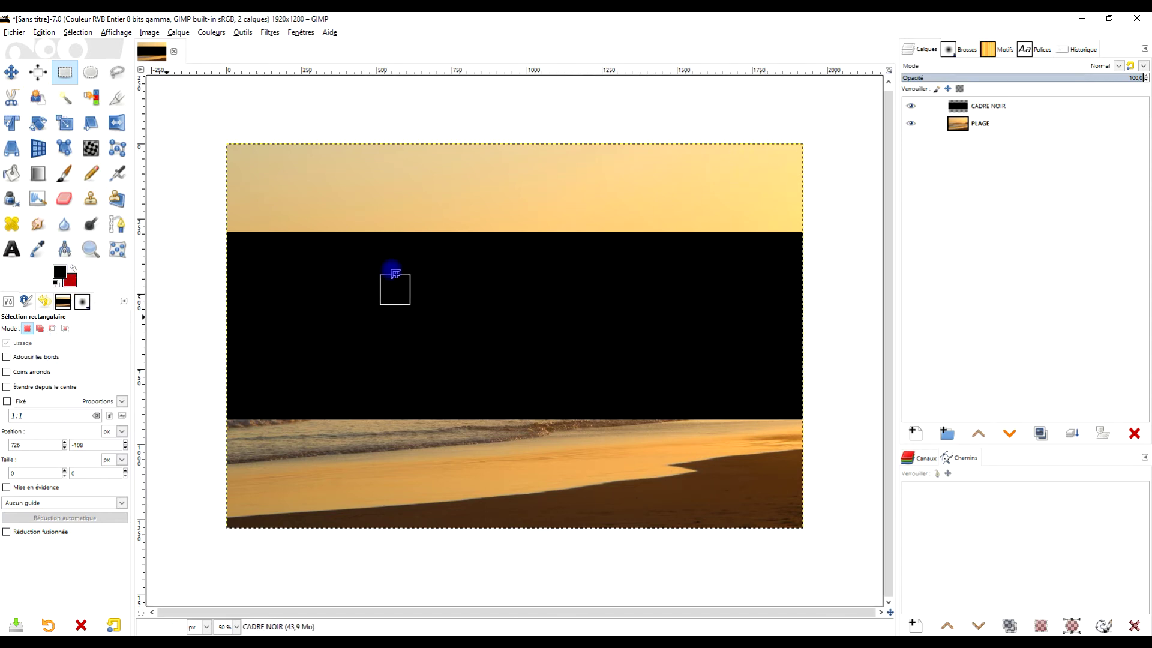
pyautogui.moveTo(431, 271); pyautogui.dragTo(429, 268)
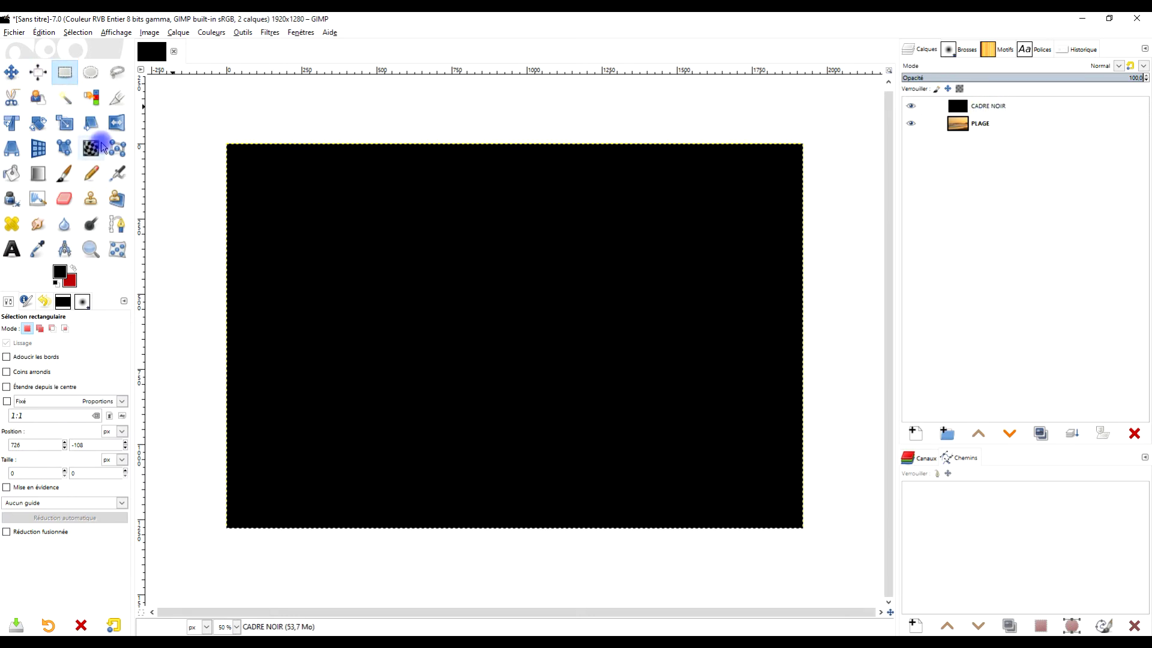
# Erase most of the black on CADRE NOIR with the Eraser, using the 2. Hardness 100 brush at size 240.
pyautogui.click(64, 198)
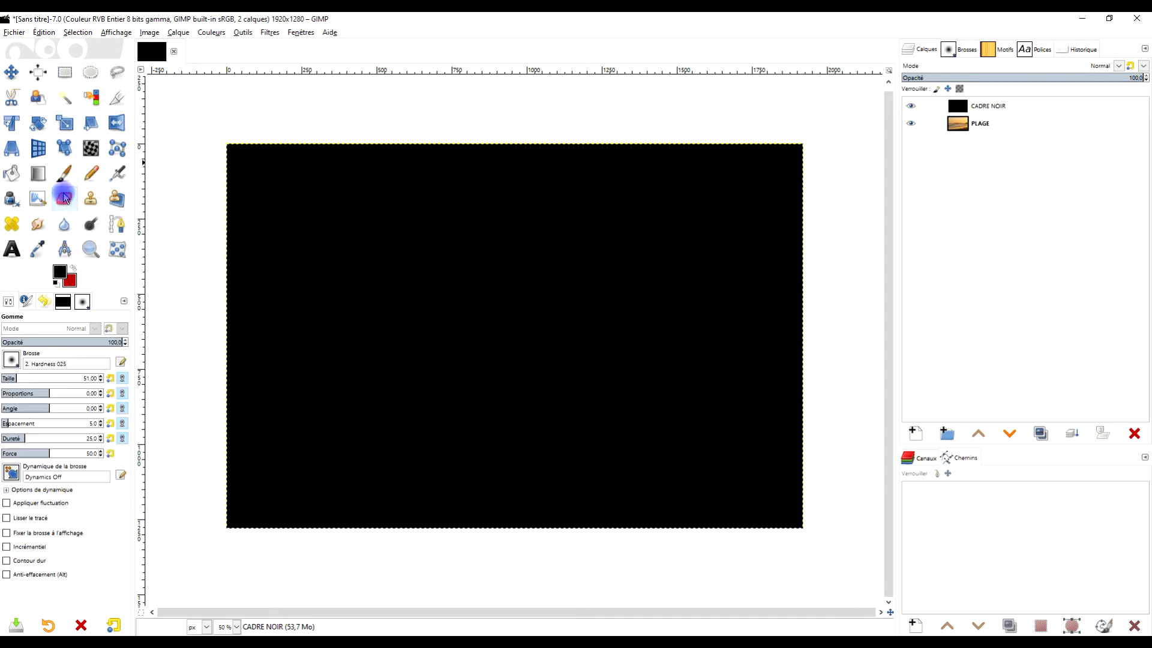
pyautogui.click(12, 360)
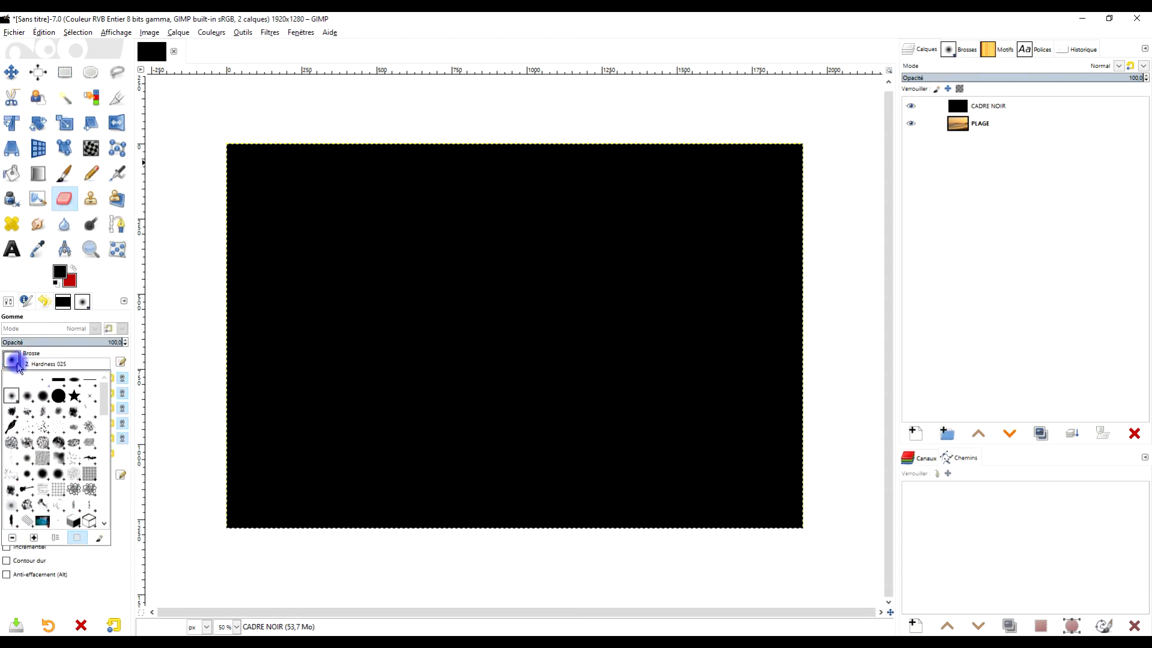
pyautogui.doubleClick(57, 396)
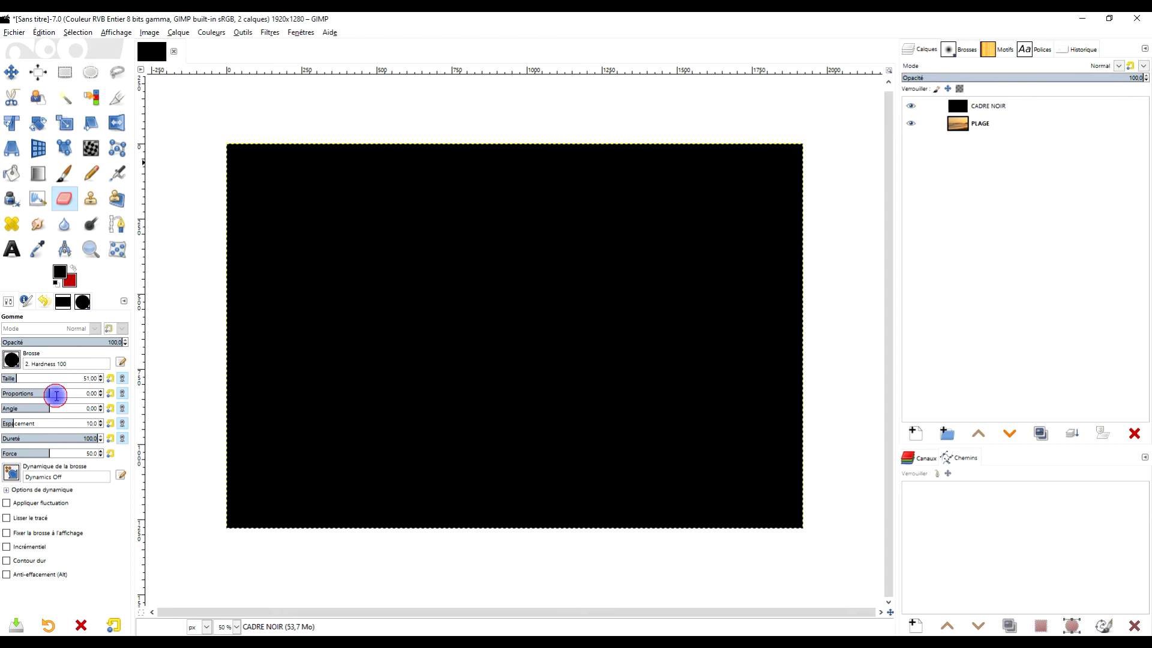
pyautogui.click(42, 377)
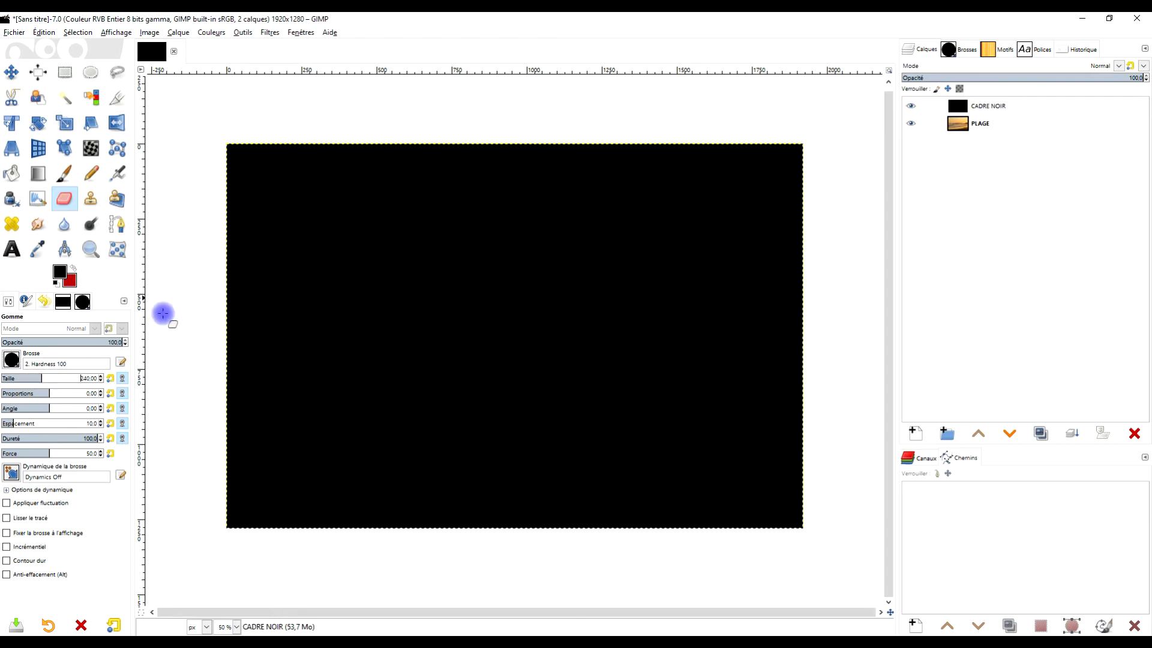
pyautogui.moveTo(226, 164)
pyautogui.mouseDown()
pyautogui.moveTo(744, 166)
pyautogui.moveTo(795, 203)
pyautogui.mouseUp()
pyautogui.moveTo(160, 542)
pyautogui.mouseDown()
pyautogui.moveTo(172, 511)
pyautogui.moveTo(783, 516)
pyautogui.moveTo(817, 490)
pyautogui.moveTo(193, 474)
pyautogui.moveTo(300, 442)
pyautogui.moveTo(726, 438)
pyautogui.moveTo(802, 419)
pyautogui.moveTo(712, 387)
pyautogui.moveTo(203, 377)
pyautogui.moveTo(289, 325)
pyautogui.moveTo(758, 326)
pyautogui.moveTo(801, 276)
pyautogui.moveTo(451, 265)
pyautogui.moveTo(265, 243)
pyautogui.moveTo(538, 265)
pyautogui.moveTo(795, 265)
pyautogui.moveTo(823, 241)
pyautogui.moveTo(548, 234)
pyautogui.mouseUp()
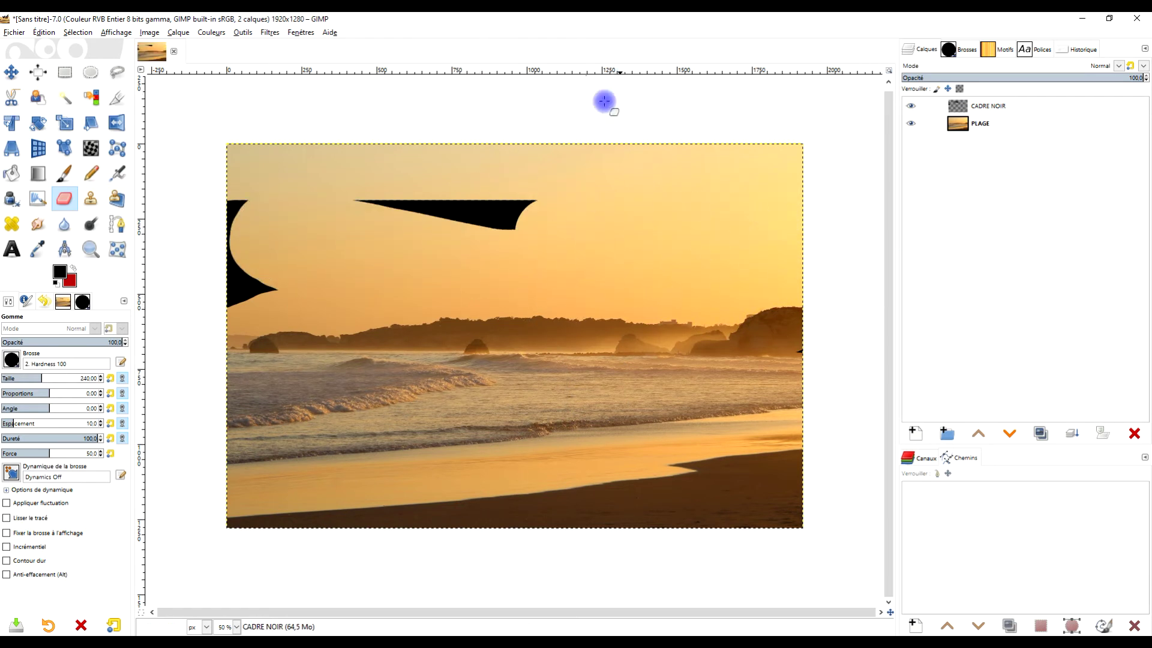
# Clear the remaining content of the CADRE NOIR layer and activate the Rectangle Select tool.
pyautogui.click(43, 32)
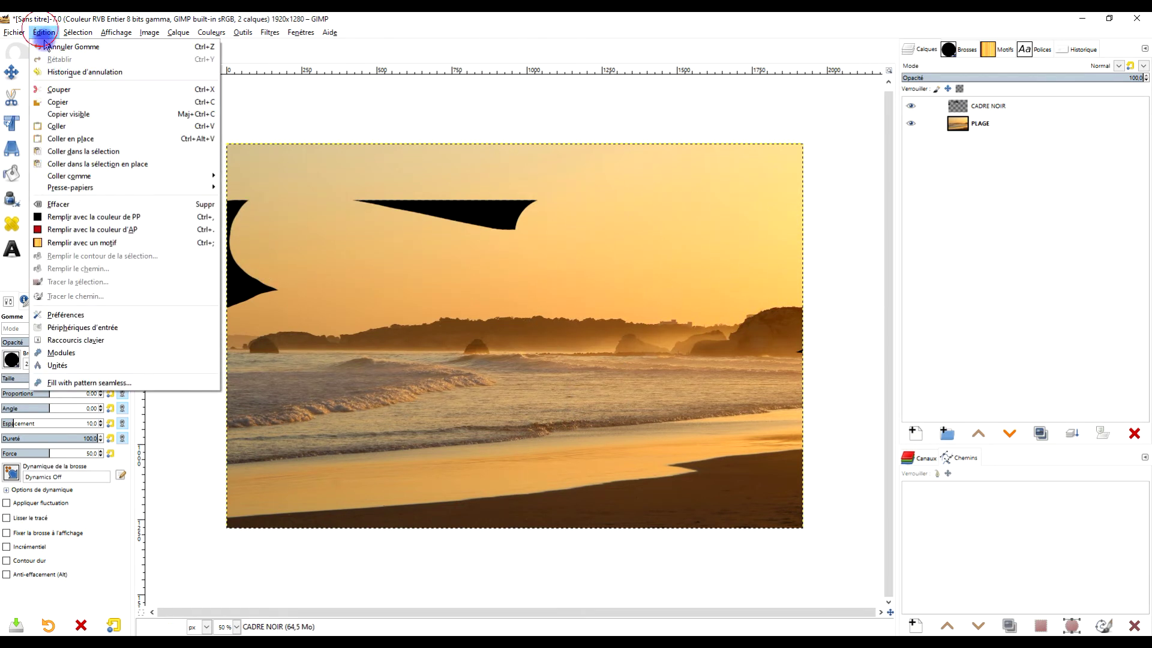
pyautogui.click(81, 204)
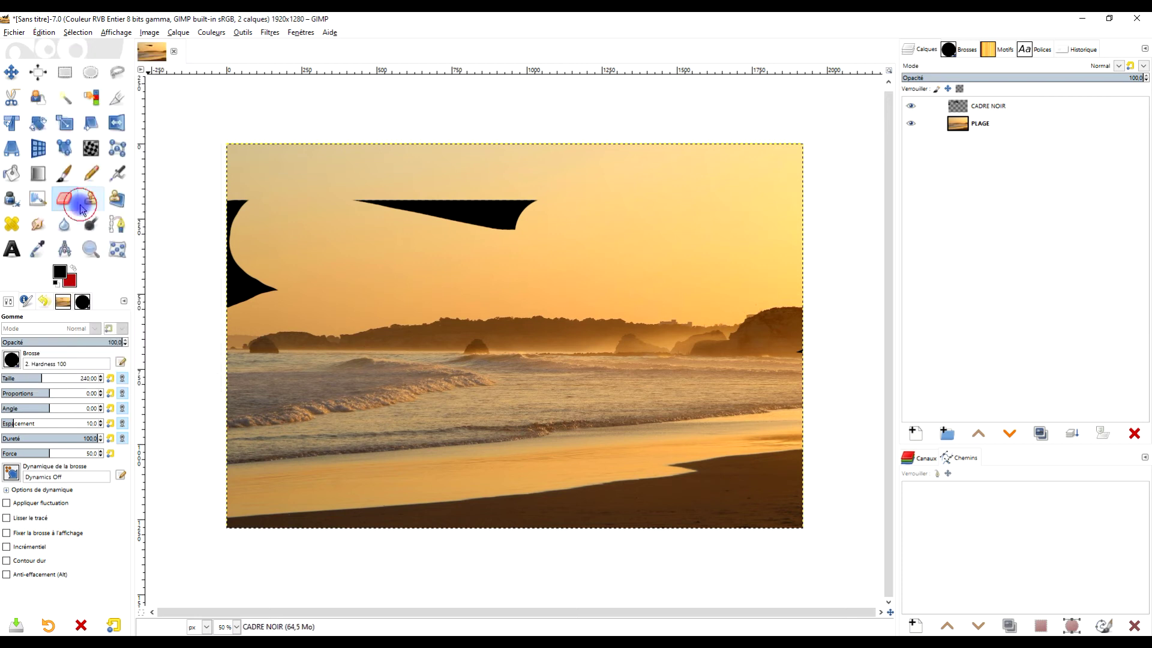
pyautogui.click(65, 73)
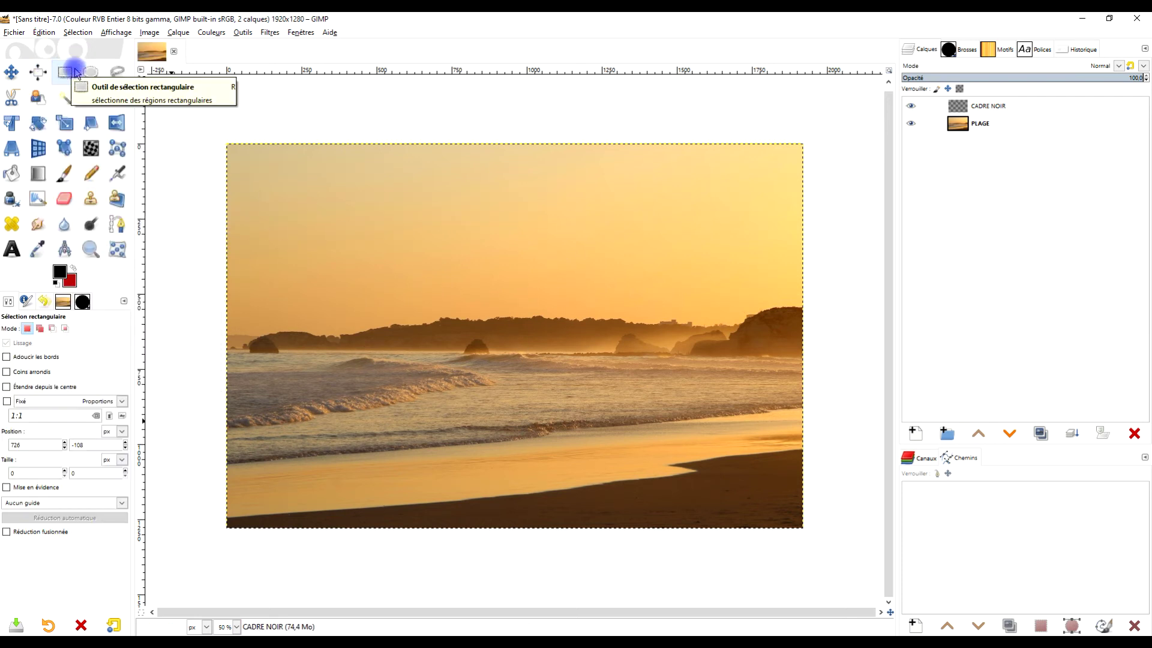
# Select a rectangular band about 2154 × 476 px across the image's middle and fill it with the black foreground colour on CADRE NOIR.
pyautogui.moveTo(202, 258); pyautogui.dragTo(848, 401)
pyautogui.moveTo(58, 276); pyautogui.dragTo(383, 276)
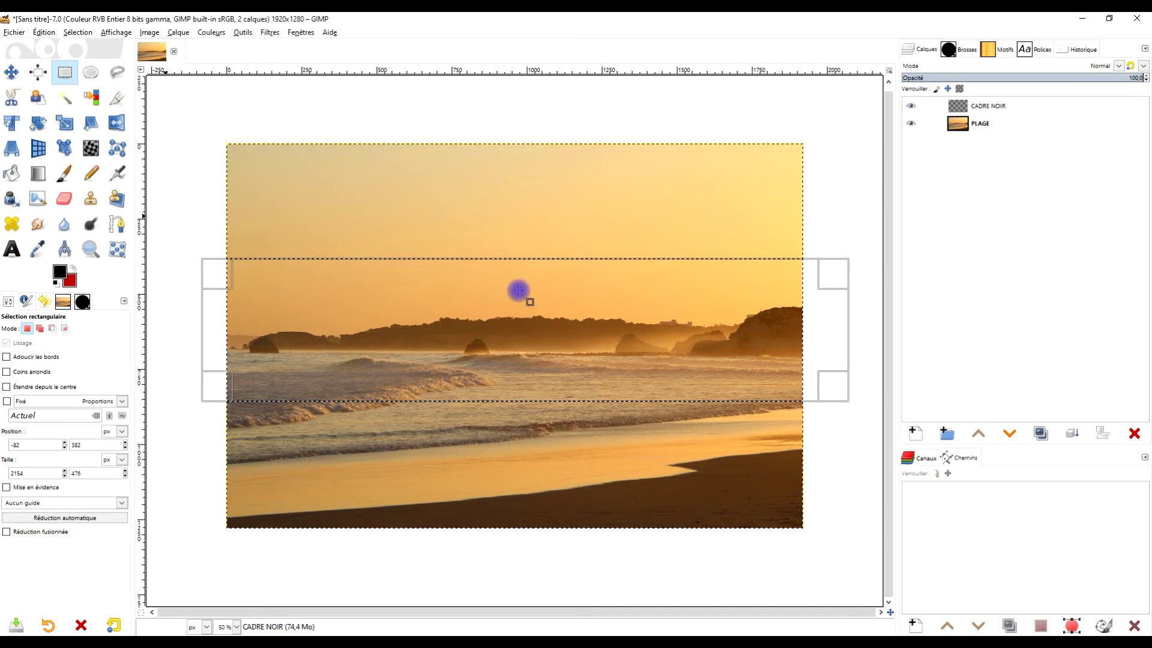
pyautogui.moveTo(519, 290); pyautogui.dragTo(519, 290)
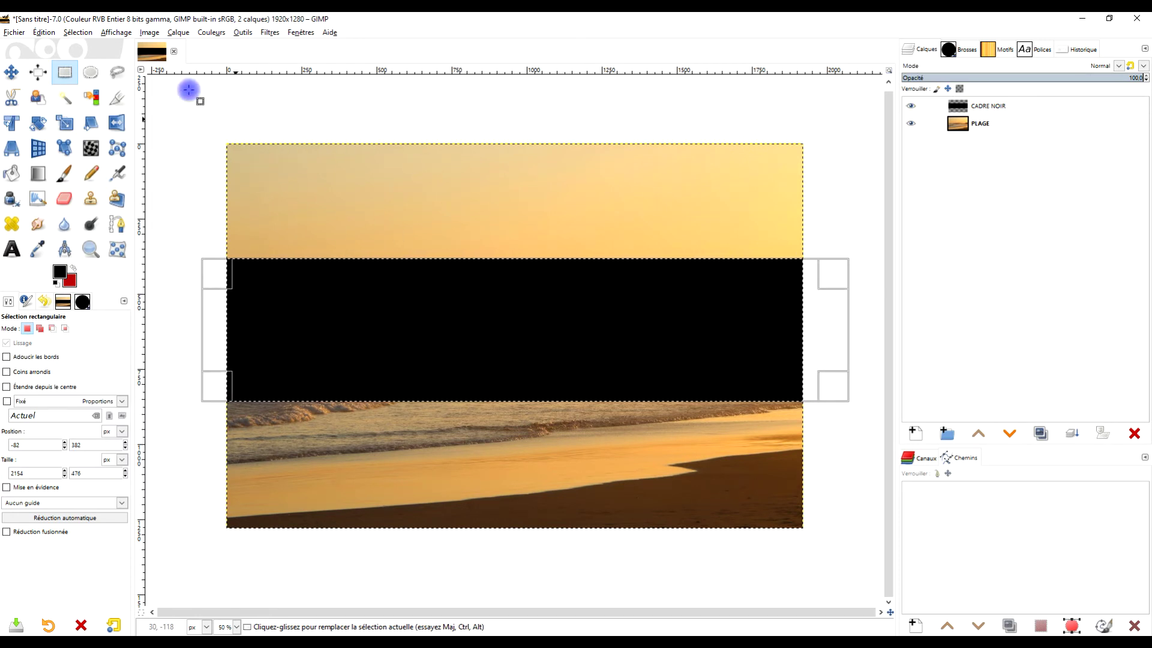
# Clear the black fill from the selected band and remove the selection.
pyautogui.click(44, 32)
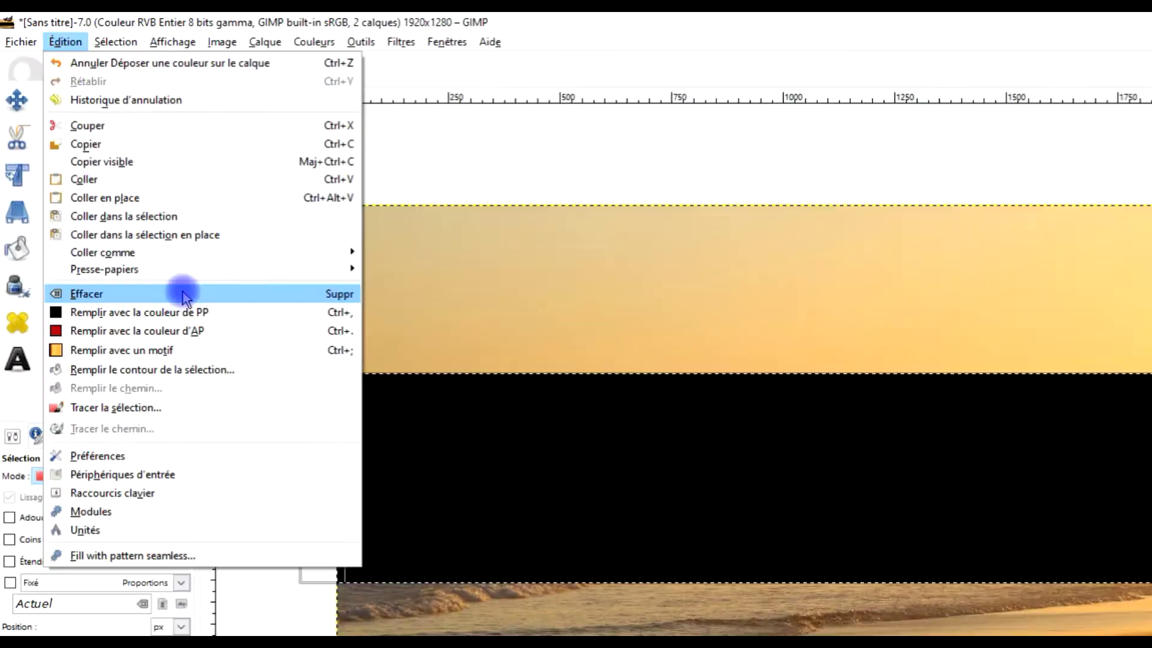
pyautogui.click(122, 204)
pyautogui.click(215, 136)
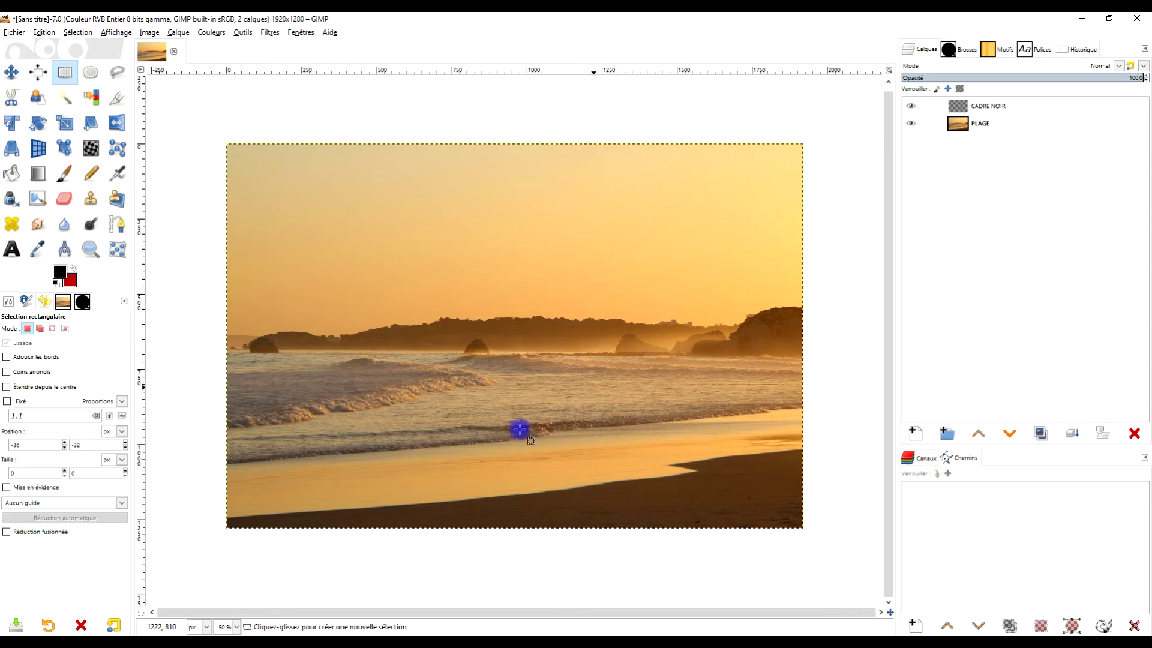
# Select a band about 2206 × 522 px across the image and paint three black strokes through it with the Paintbrush at size 240.
pyautogui.moveTo(189, 250); pyautogui.dragTo(336, 276)
pyautogui.moveTo(403, 290); pyautogui.dragTo(851, 406)
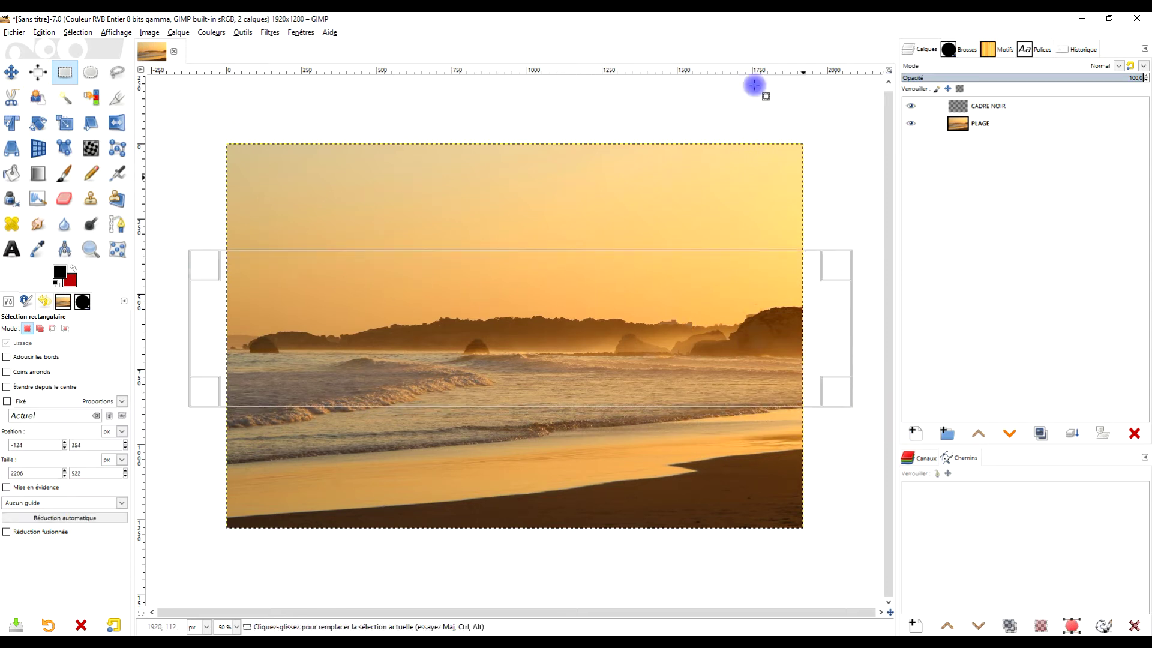
pyautogui.click(64, 176)
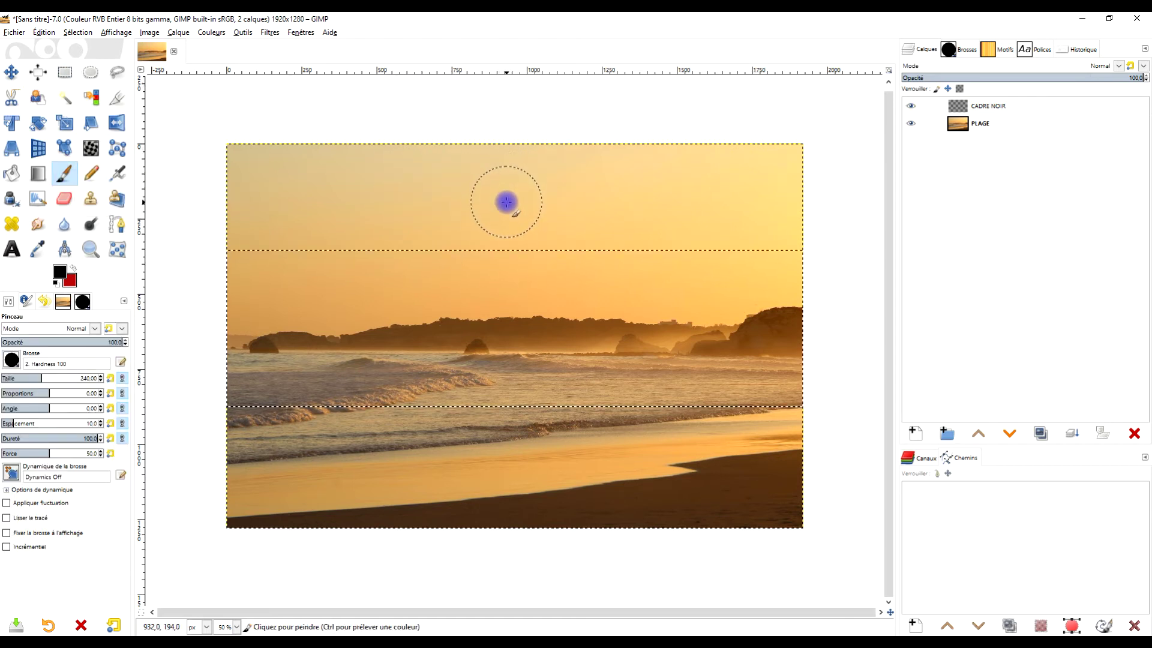
pyautogui.click(508, 278)
pyautogui.moveTo(509, 281)
pyautogui.mouseDown()
pyautogui.moveTo(528, 442)
pyautogui.moveTo(514, 523)
pyautogui.mouseUp()
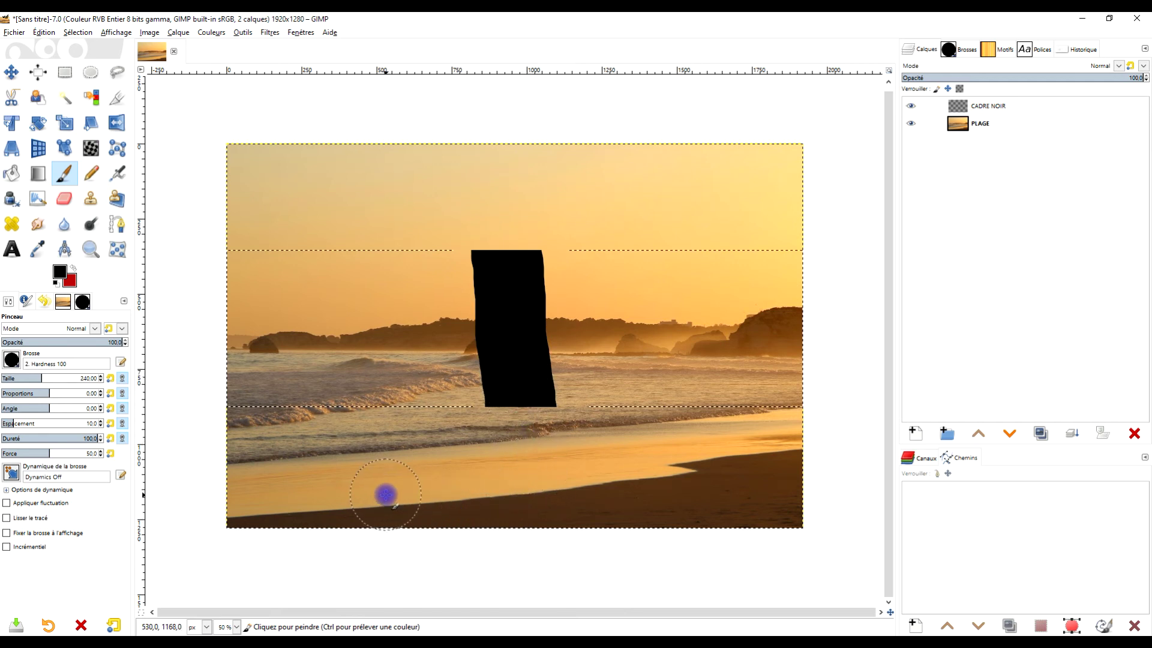
pyautogui.moveTo(378, 468); pyautogui.dragTo(331, 226)
pyautogui.moveTo(677, 186); pyautogui.dragTo(756, 509)
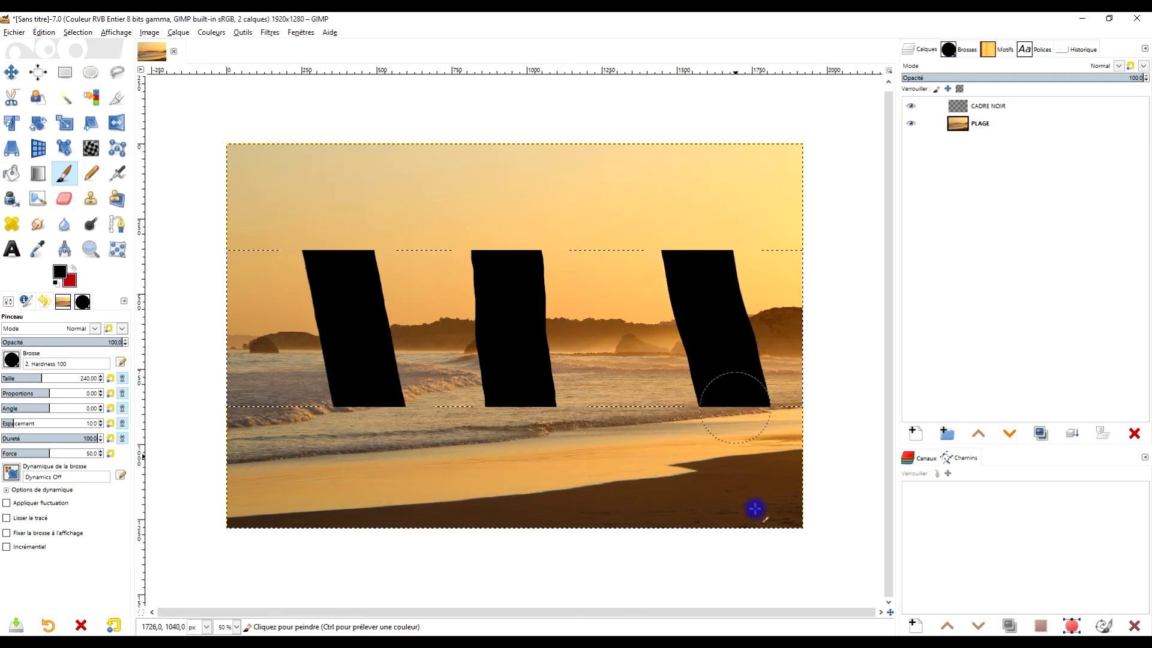
# Clear the three painted strokes from CADRE NOIR, activate the Rectangle Select tool and remove the selection.
pyautogui.click(44, 32)
pyautogui.click(82, 205)
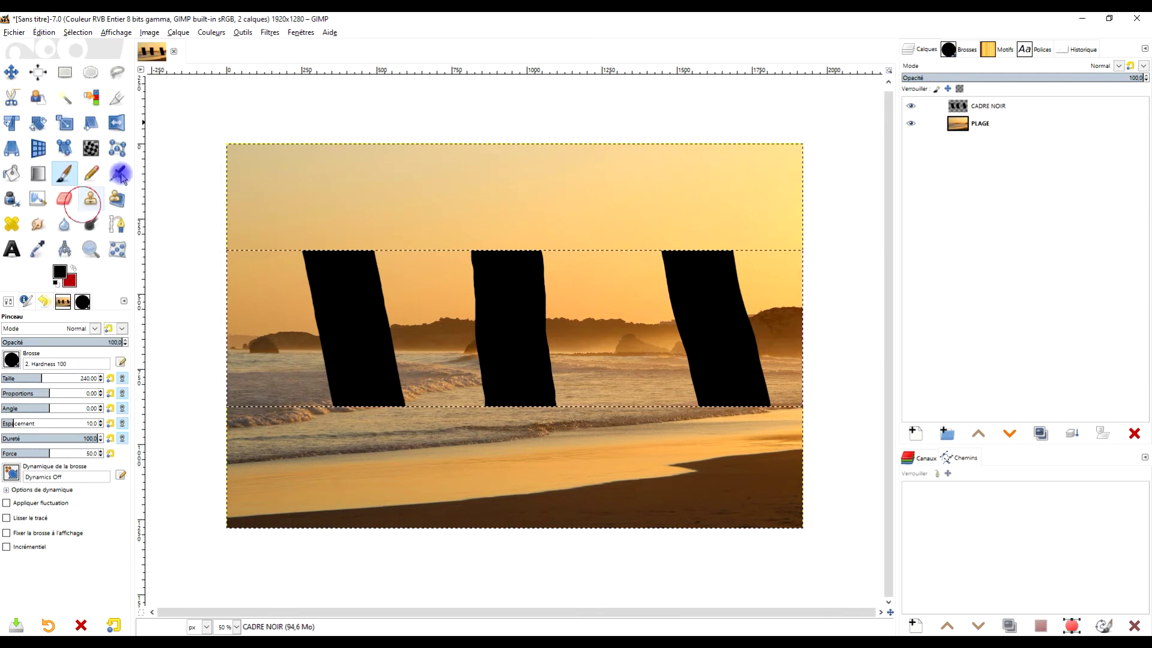
pyautogui.click(64, 72)
pyautogui.click(227, 94)
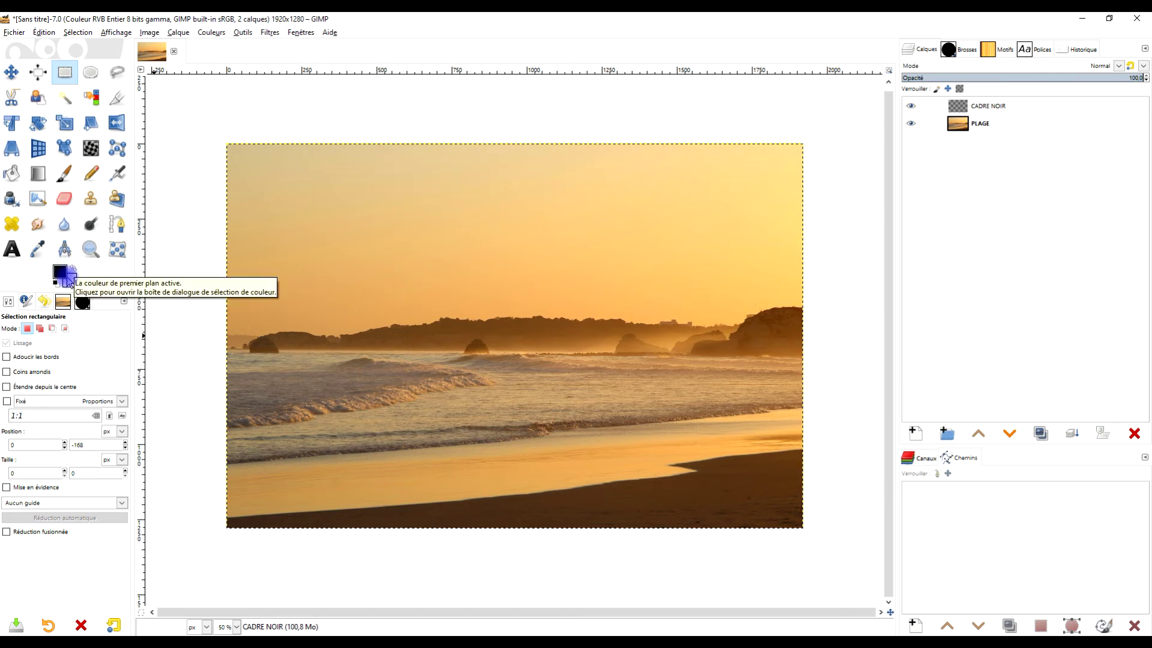
# Select a rectangular band about 2108 × 526 px across the image and fill it with black on the CADRE NOIR layer.
pyautogui.moveTo(202, 251); pyautogui.dragTo(835, 405)
pyautogui.moveTo(520, 266); pyautogui.dragTo(519, 255)
pyautogui.moveTo(505, 390); pyautogui.dragTo(504, 389)
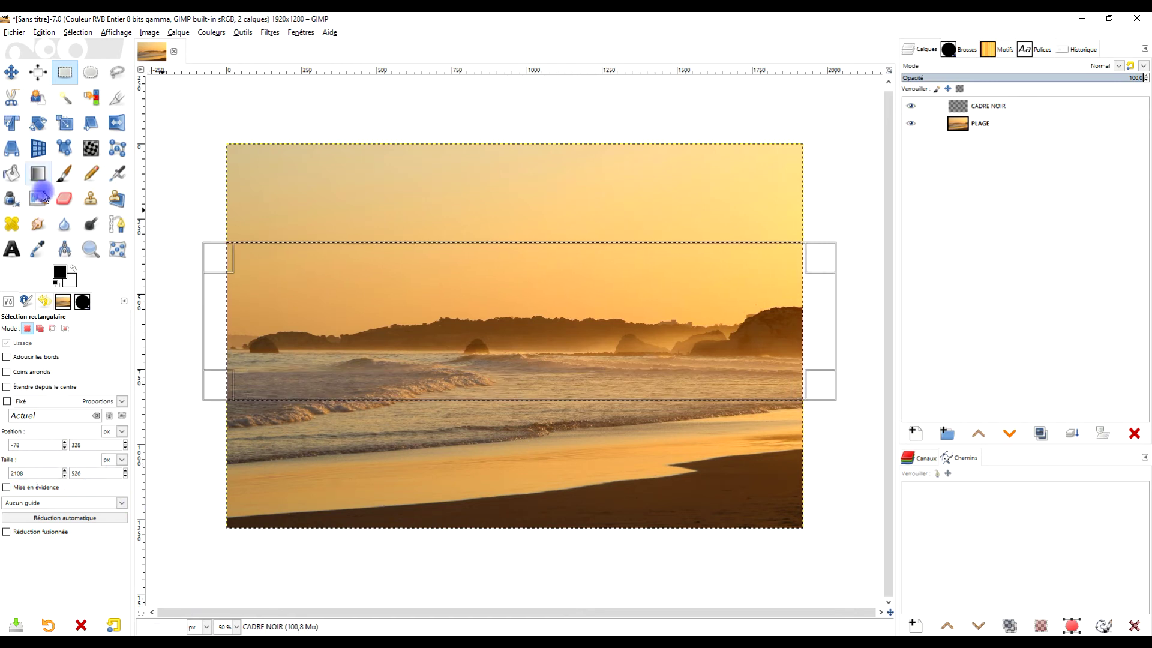
pyautogui.moveTo(59, 271); pyautogui.dragTo(558, 283)
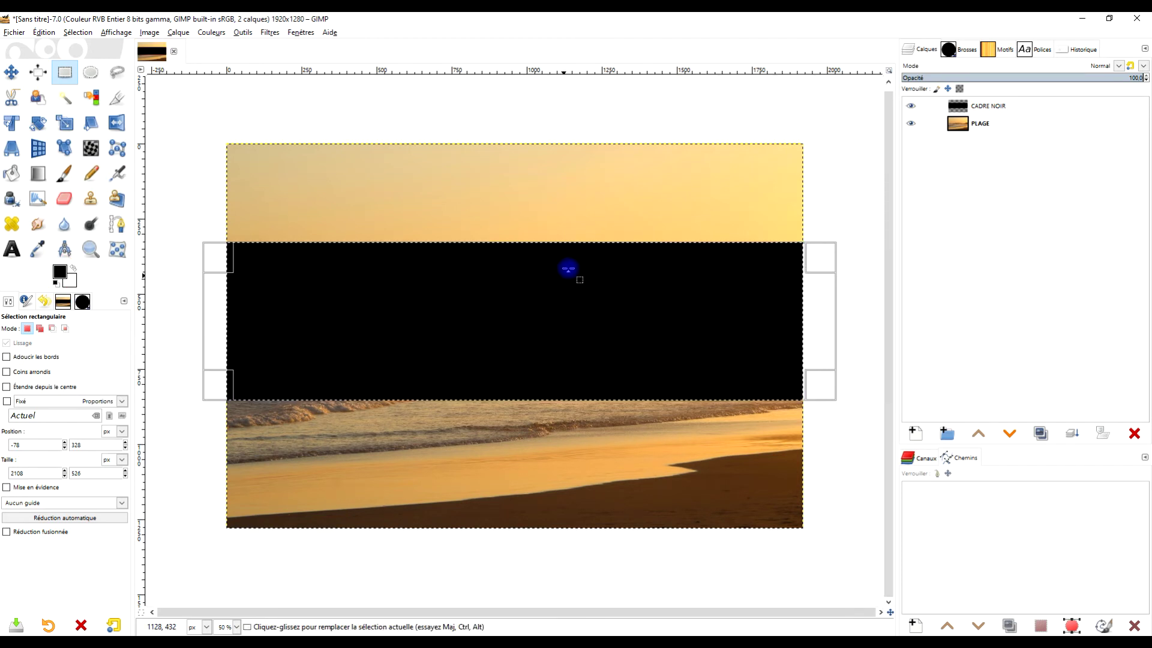
# Remove the selection and lower the CADRE NOIR layer's opacity to 53.3.
pyautogui.click(78, 33)
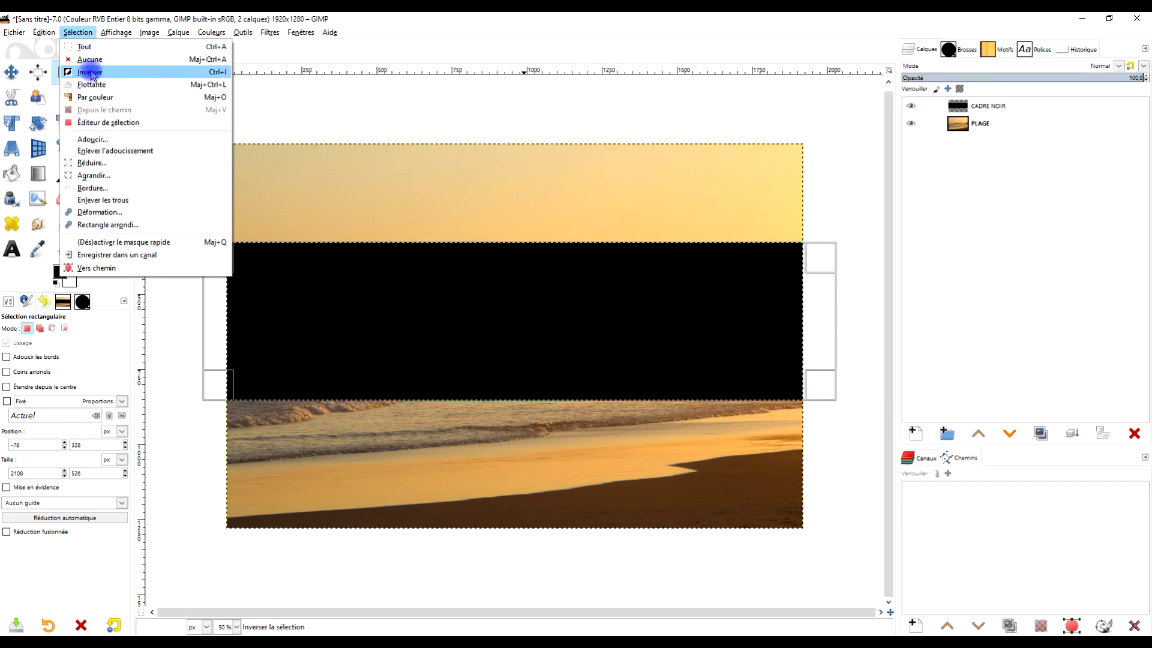
pyautogui.click(429, 113)
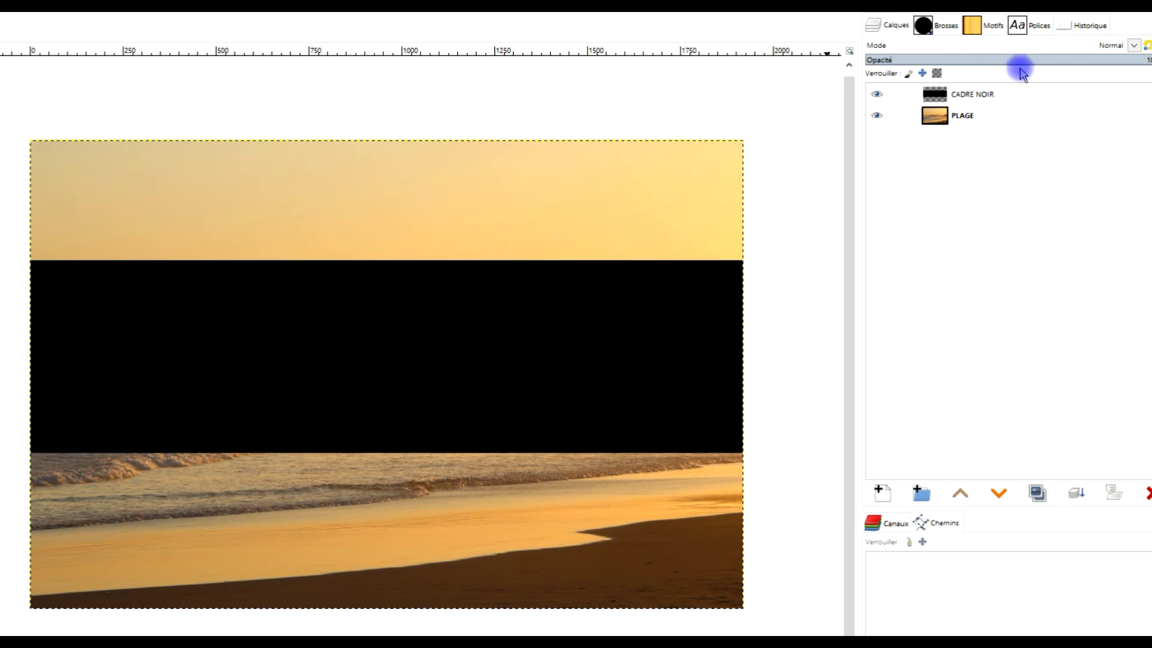
pyautogui.click(1018, 61)
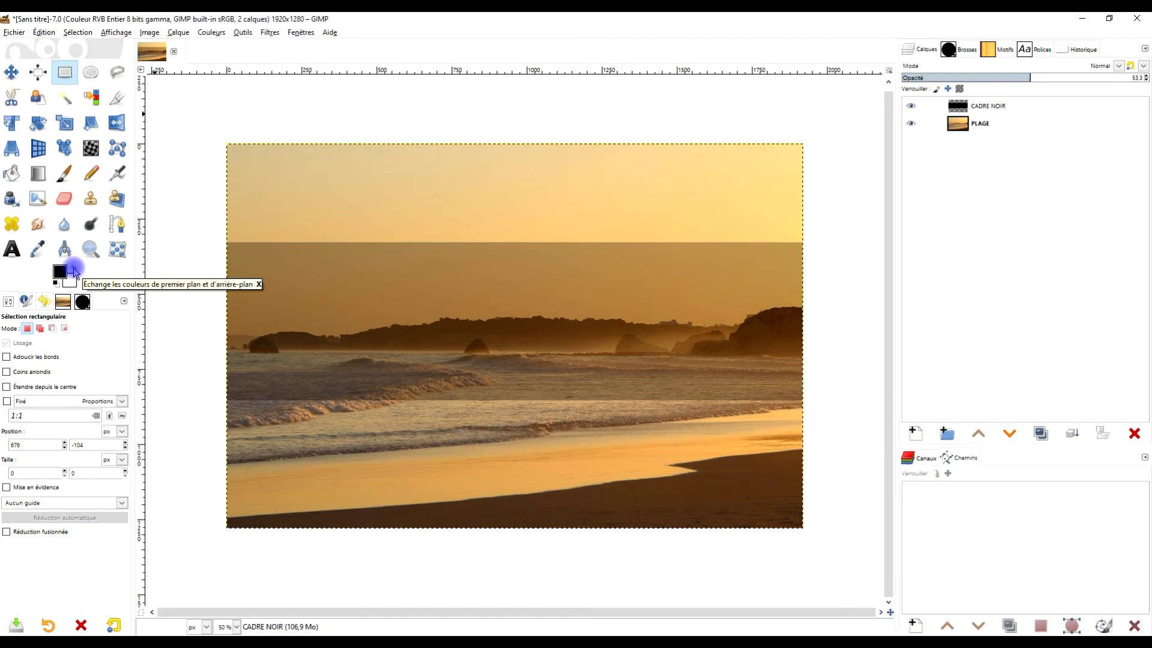
# Swap the colours so white is the foreground, and set the Text tool's font to Segoe UI Heavy Italic.
pyautogui.click(75, 273)
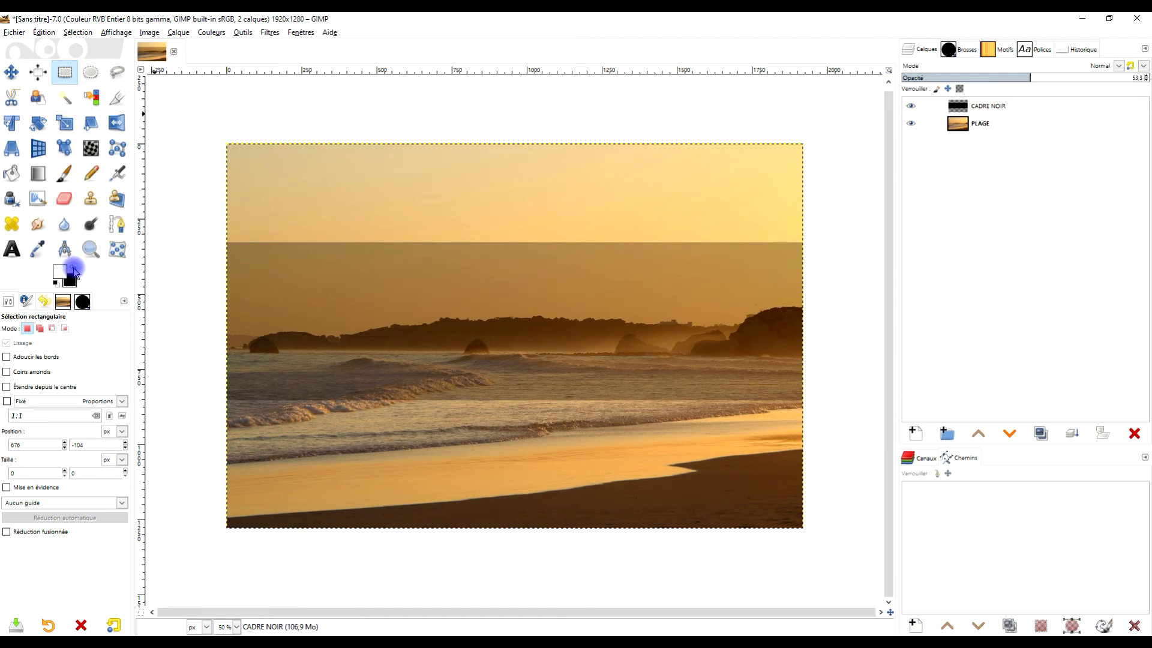
pyautogui.click(11, 250)
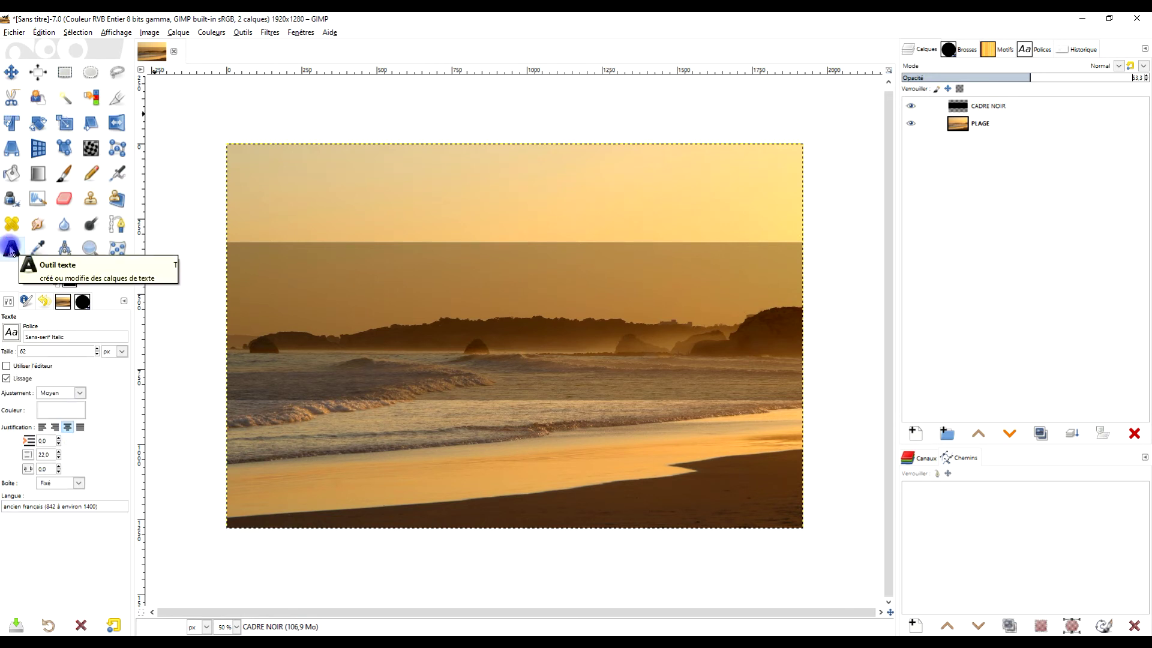
pyautogui.click(12, 334)
pyautogui.scroll(-3, 66, 419)
pyautogui.scroll(5, 108, 446)
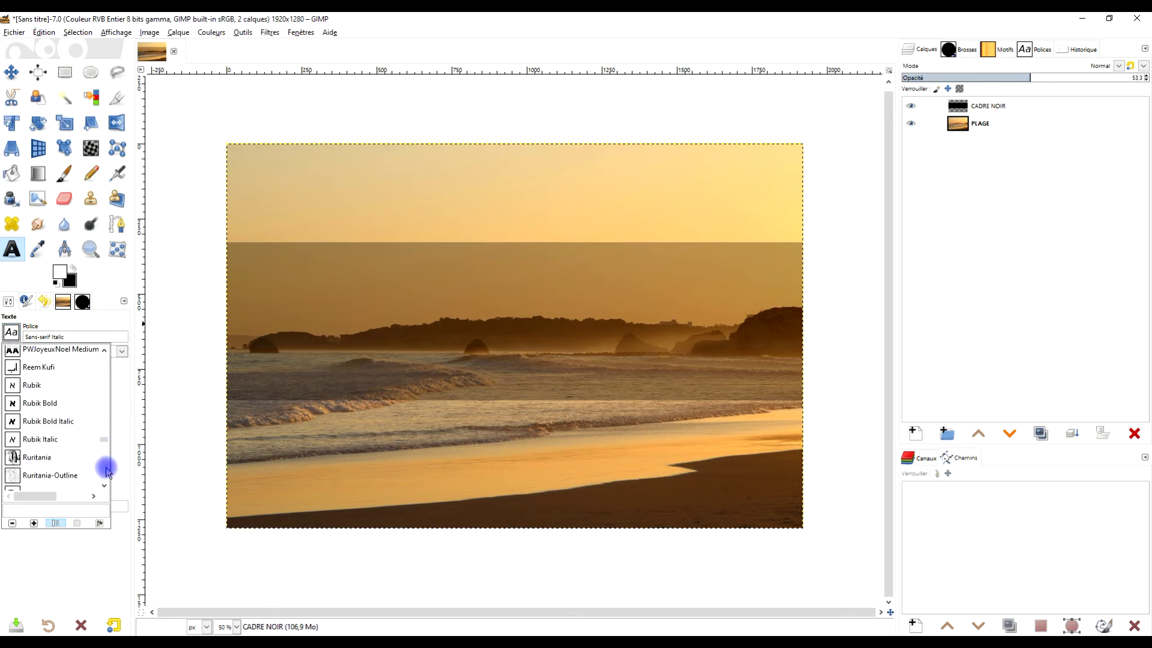
pyautogui.scroll(-3, 70, 468)
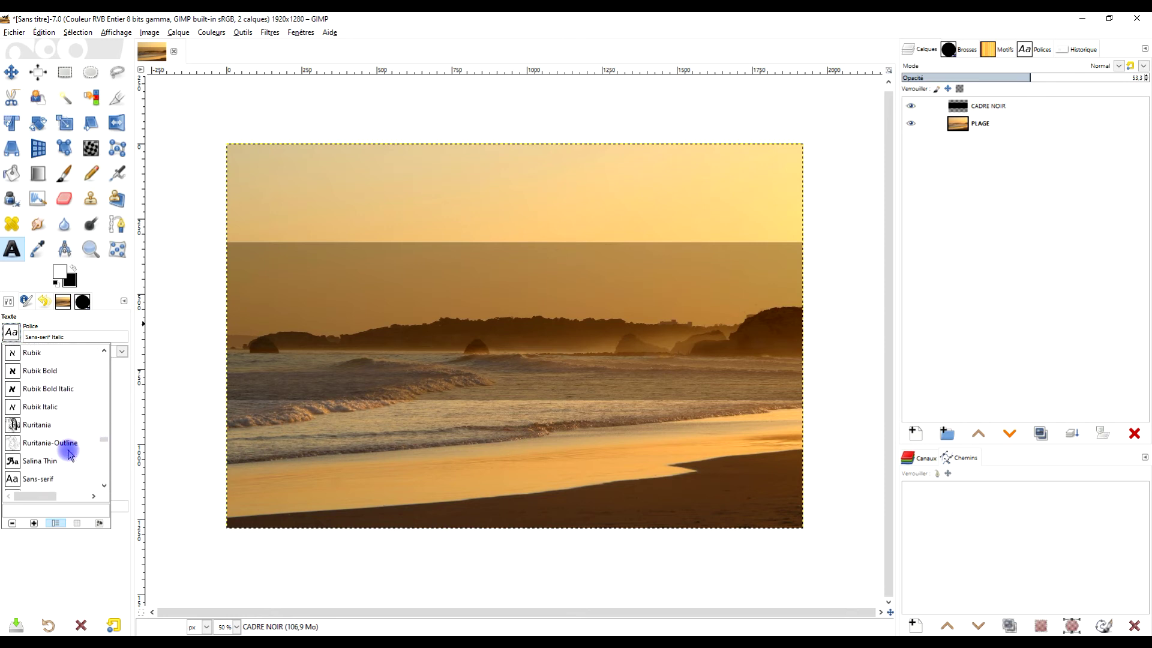
pyautogui.scroll(-3, 70, 454)
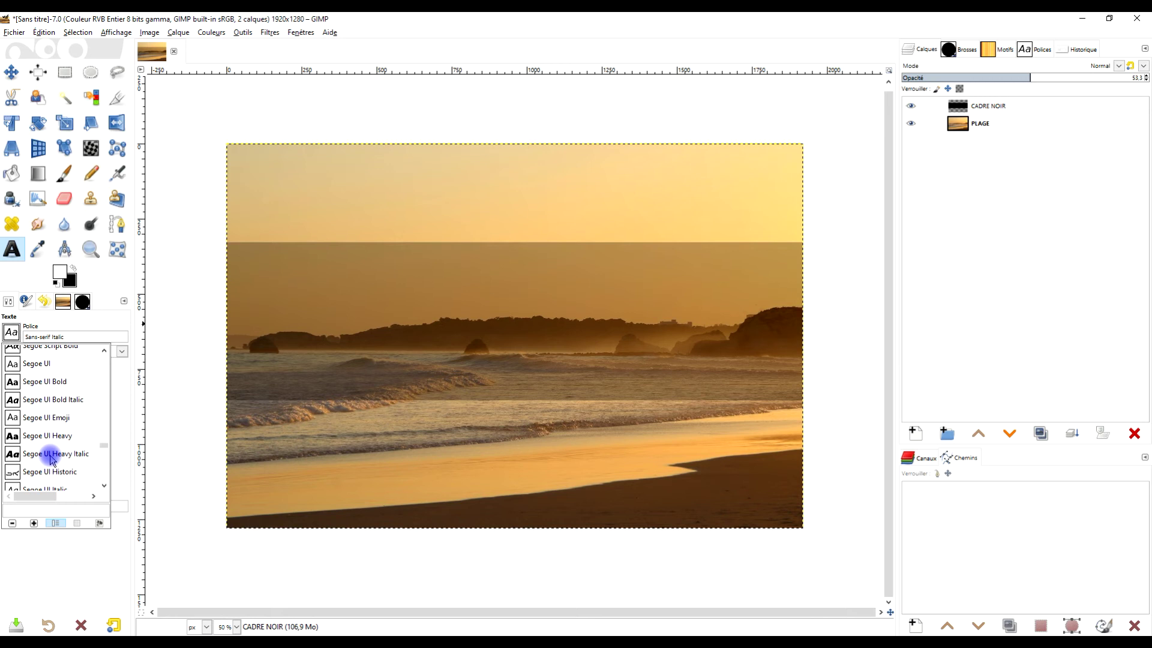
pyautogui.click(49, 454)
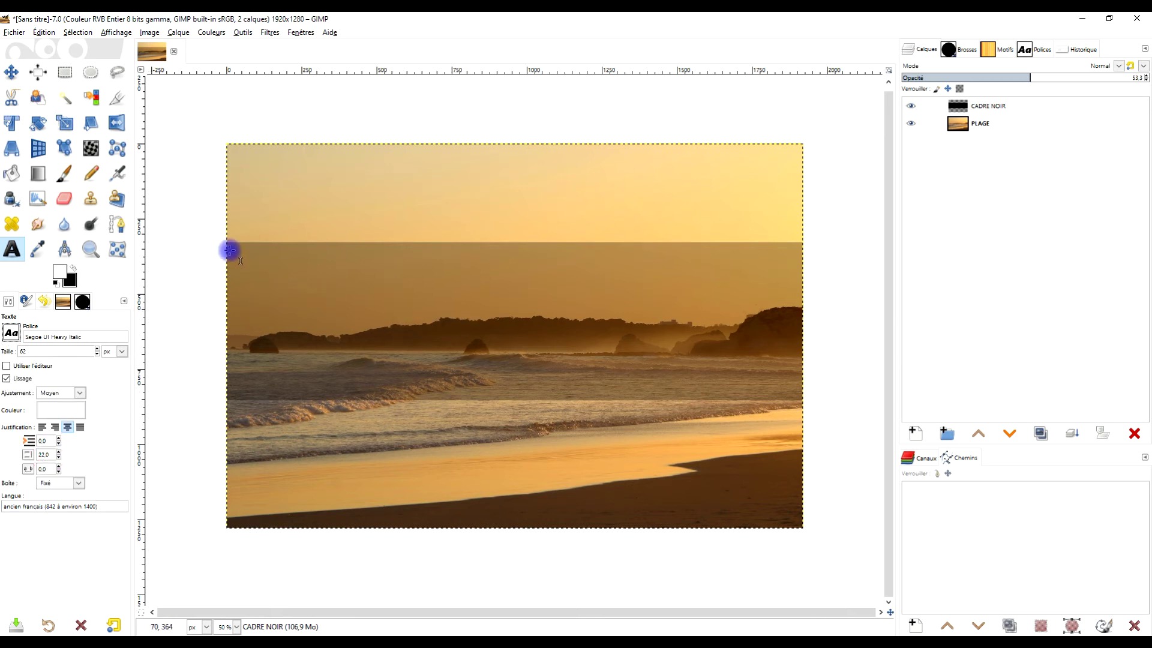
# Add the text "BIENVENUE A LA PLAGE" in the upper left part of the dark band.
pyautogui.click(292, 267)
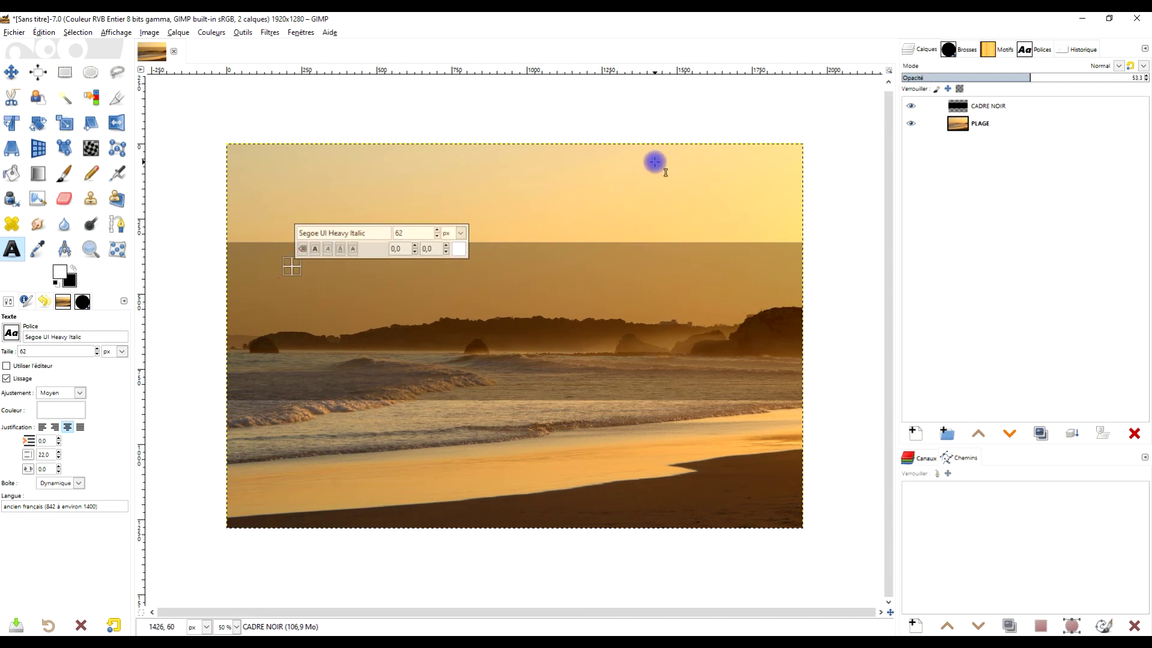
pyautogui.press('capslock')
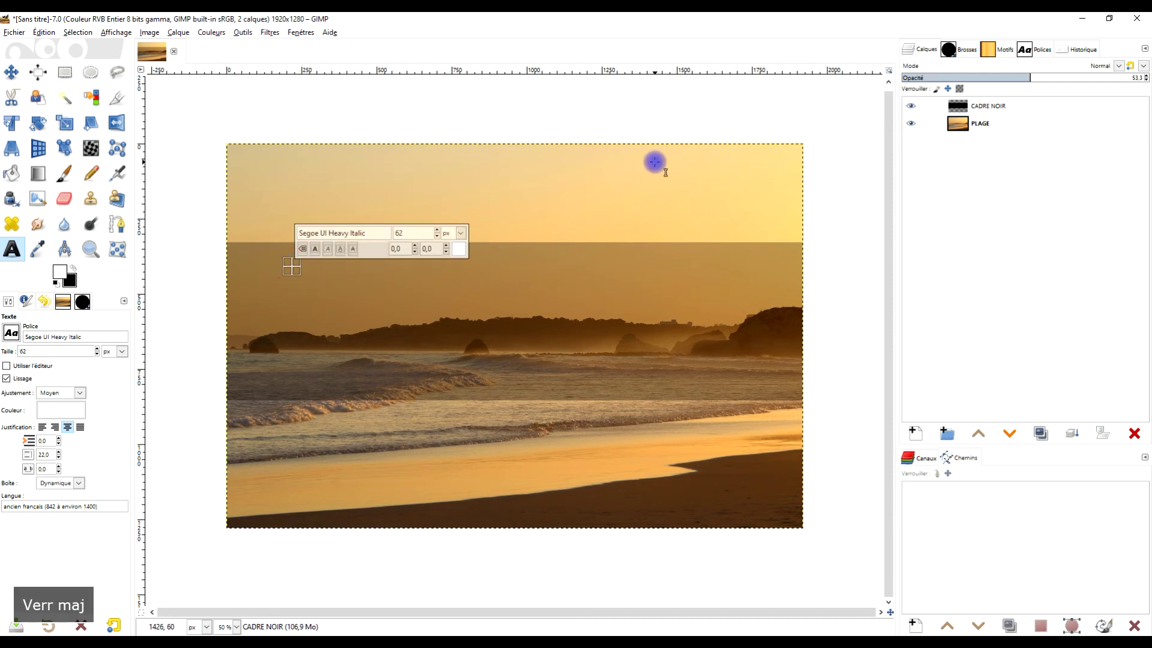
pyautogui.write('BIENVE')
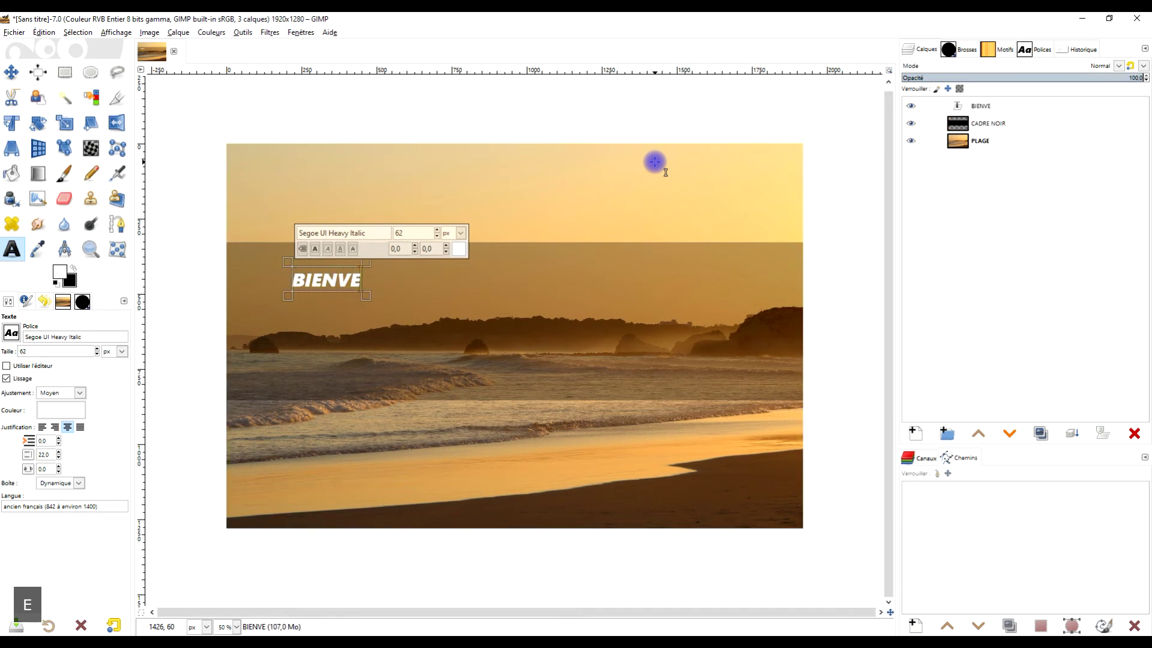
pyautogui.write('NUE A LA PLAGE')
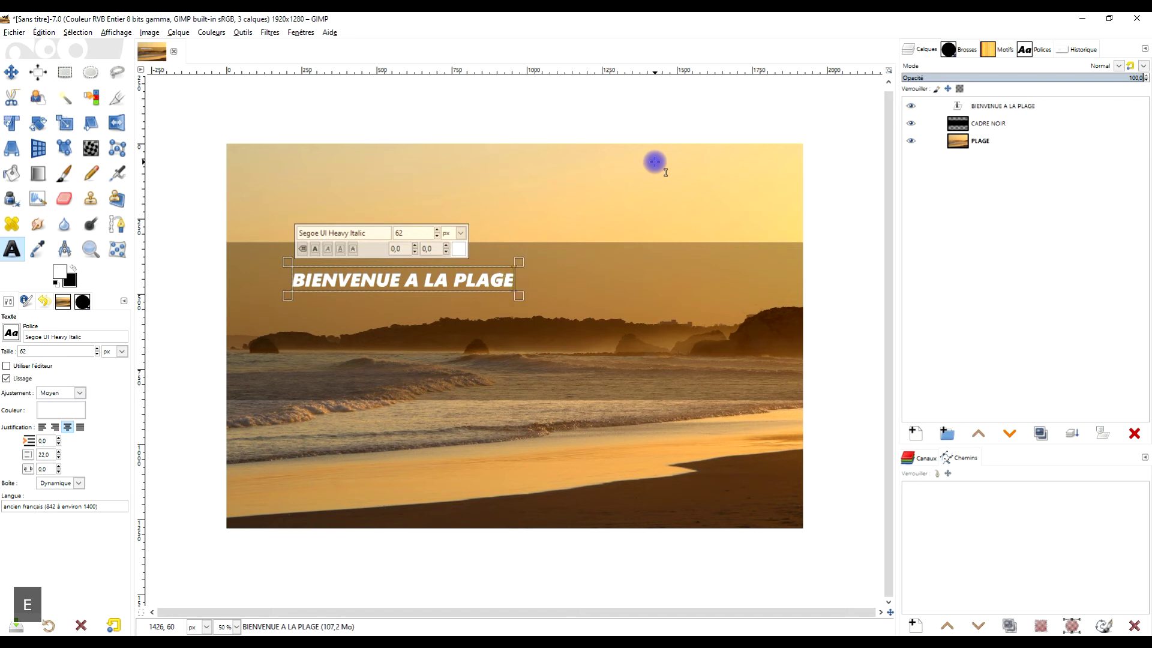
# Set the size of the whole text to 133 px and enlarge its text box to span most of the band.
pyautogui.hotkey('ctrl', 'a')
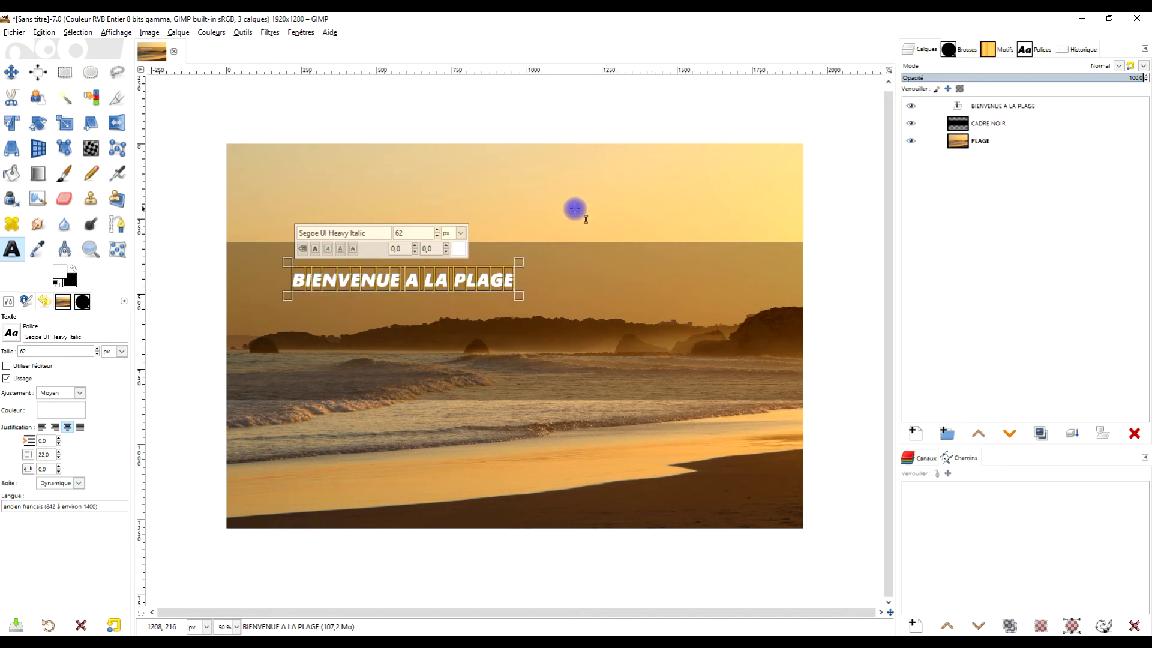
pyautogui.click(403, 278)
pyautogui.moveTo(294, 280); pyautogui.dragTo(586, 277)
pyautogui.moveTo(436, 231); pyautogui.dragTo(435, 231)
pyautogui.moveTo(522, 322)
pyautogui.mouseDown()
pyautogui.moveTo(519, 376)
pyautogui.moveTo(614, 404)
pyautogui.moveTo(770, 395)
pyautogui.mouseUp()
# Add a second line reading "DU SOLEIL COUCHANT" below "BIENVENUE A LA PLAGE".
pyautogui.click(747, 306)
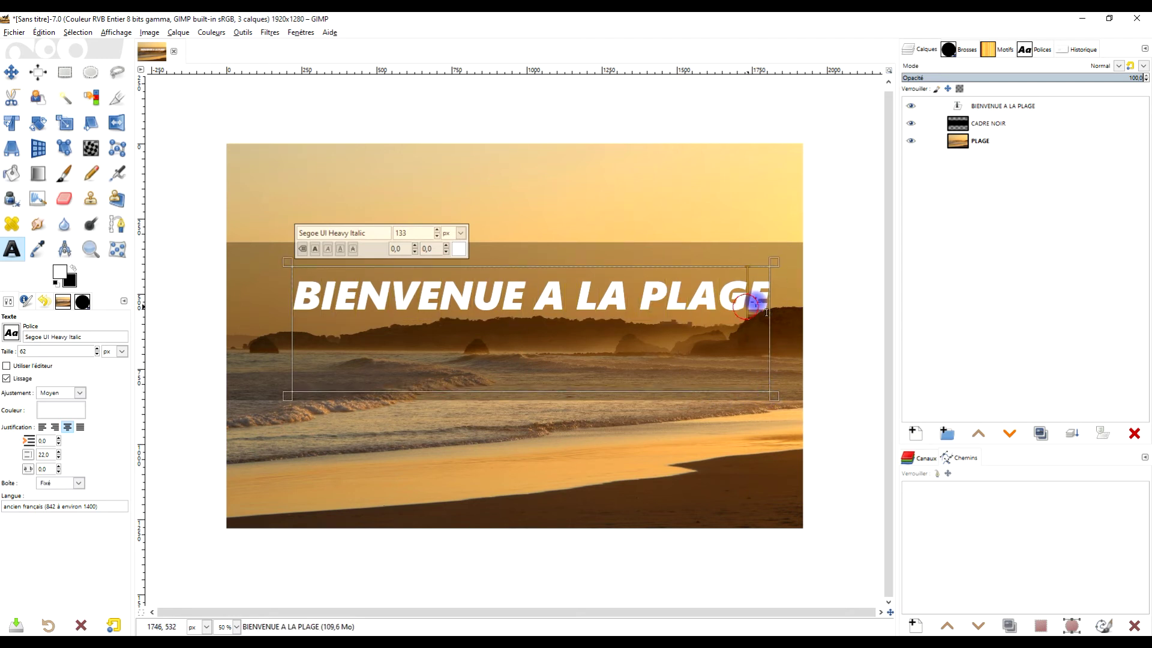
pyautogui.press('Right')
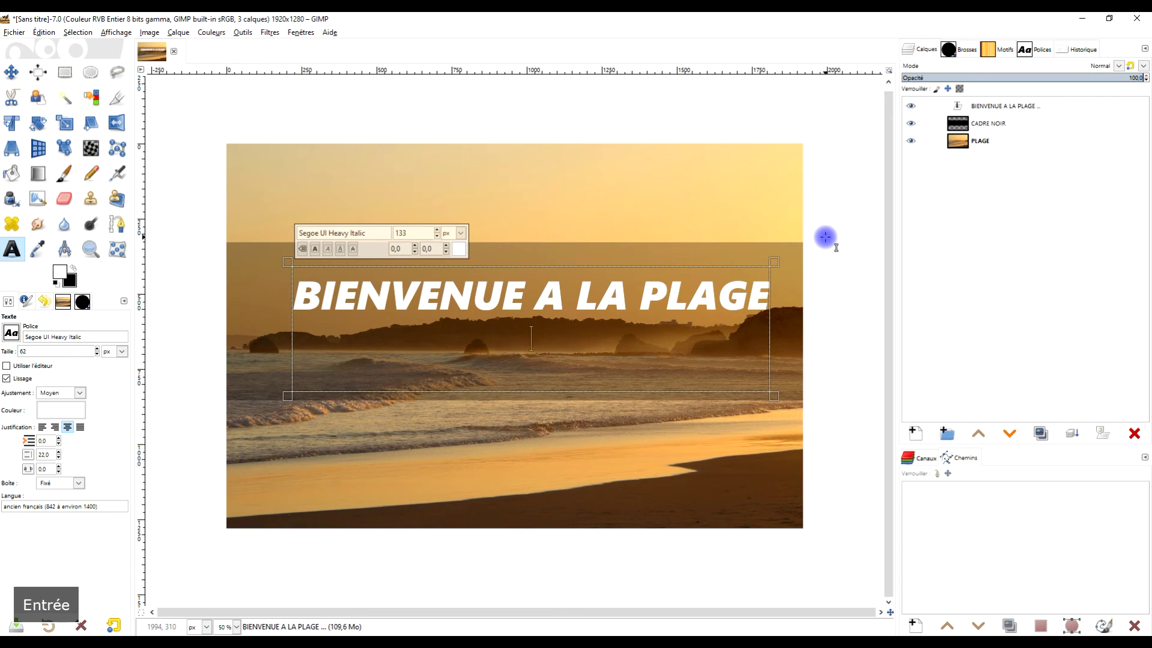
pyautogui.write('DU')
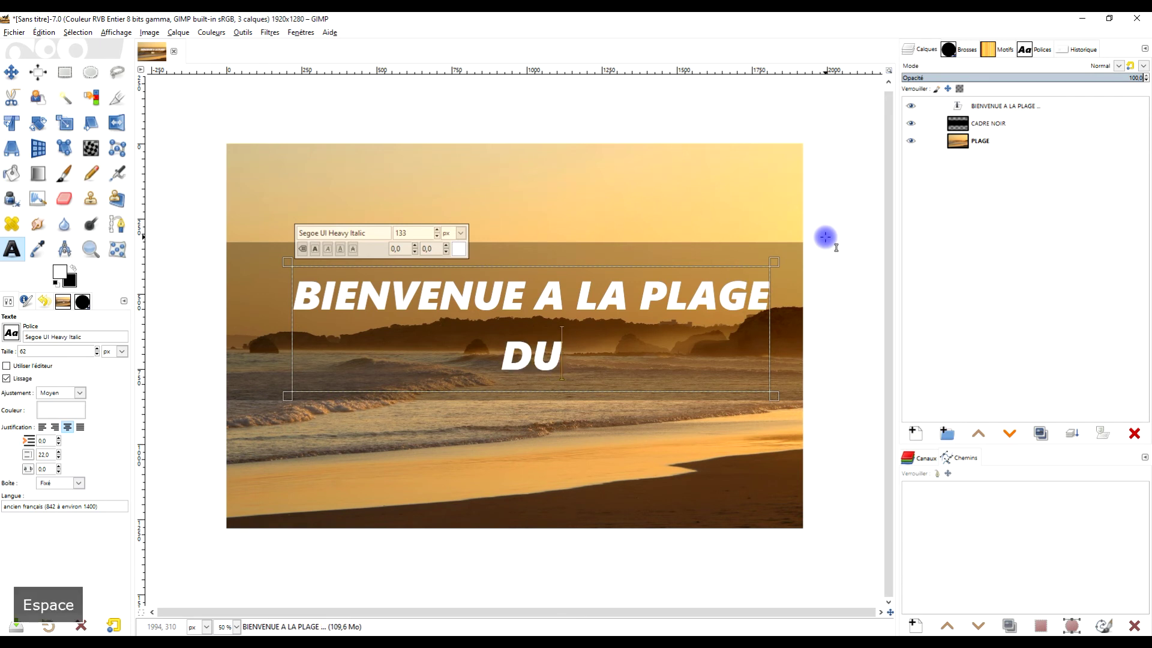
pyautogui.write(' SOLEIL ')
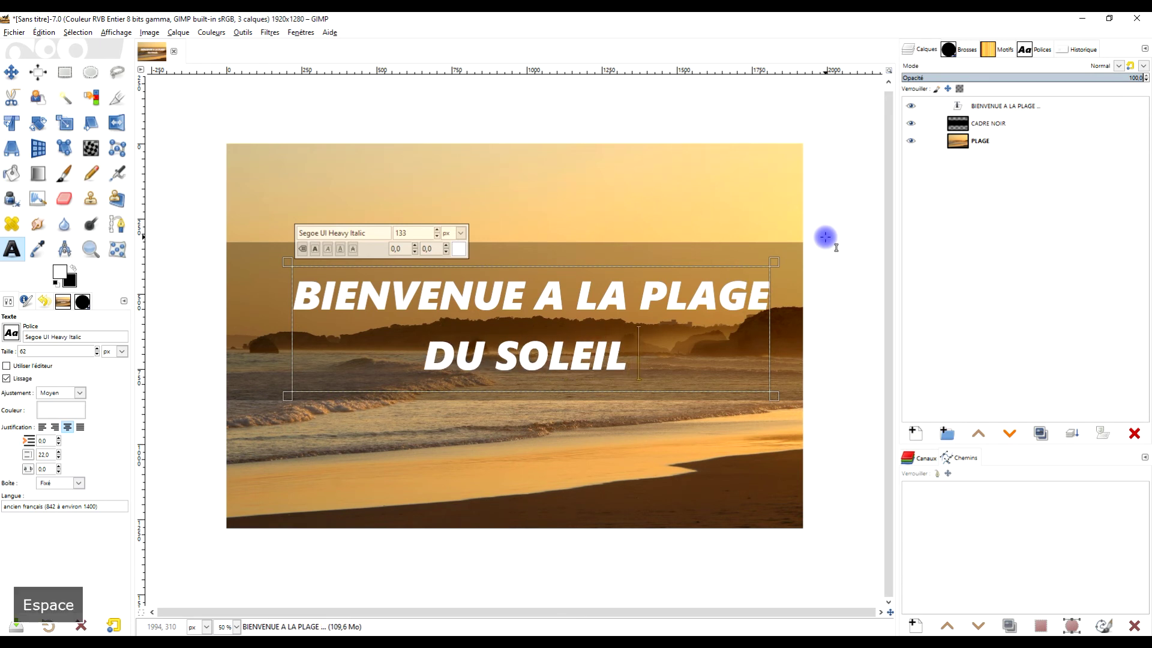
pyautogui.write('COUCH')
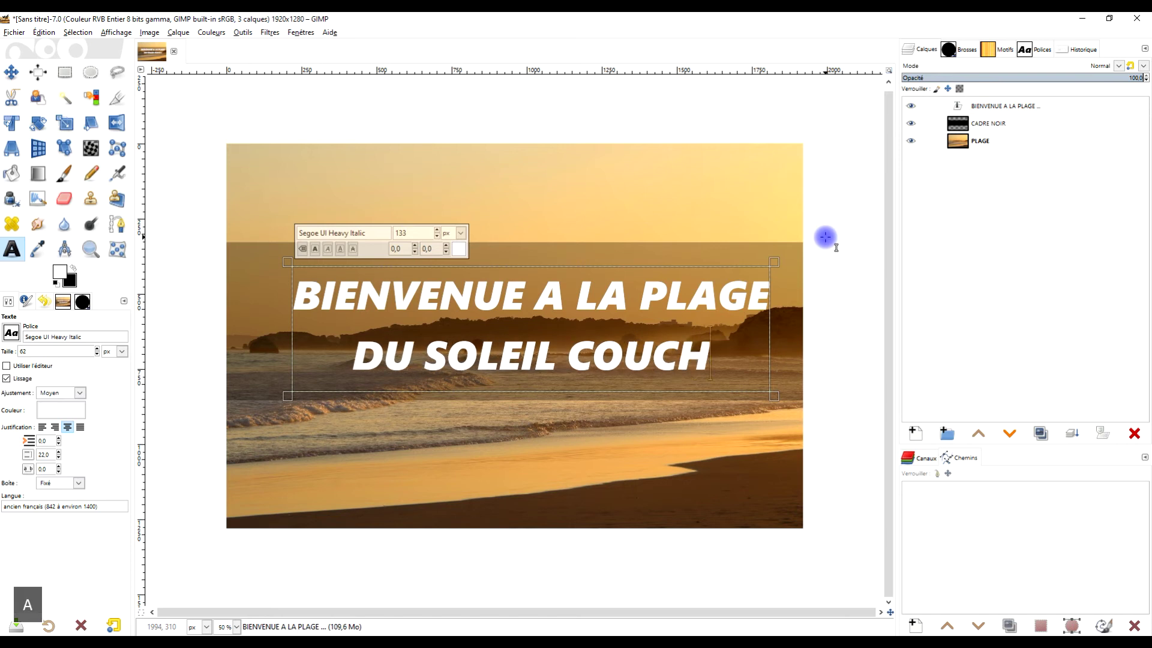
pyautogui.write('ANT')
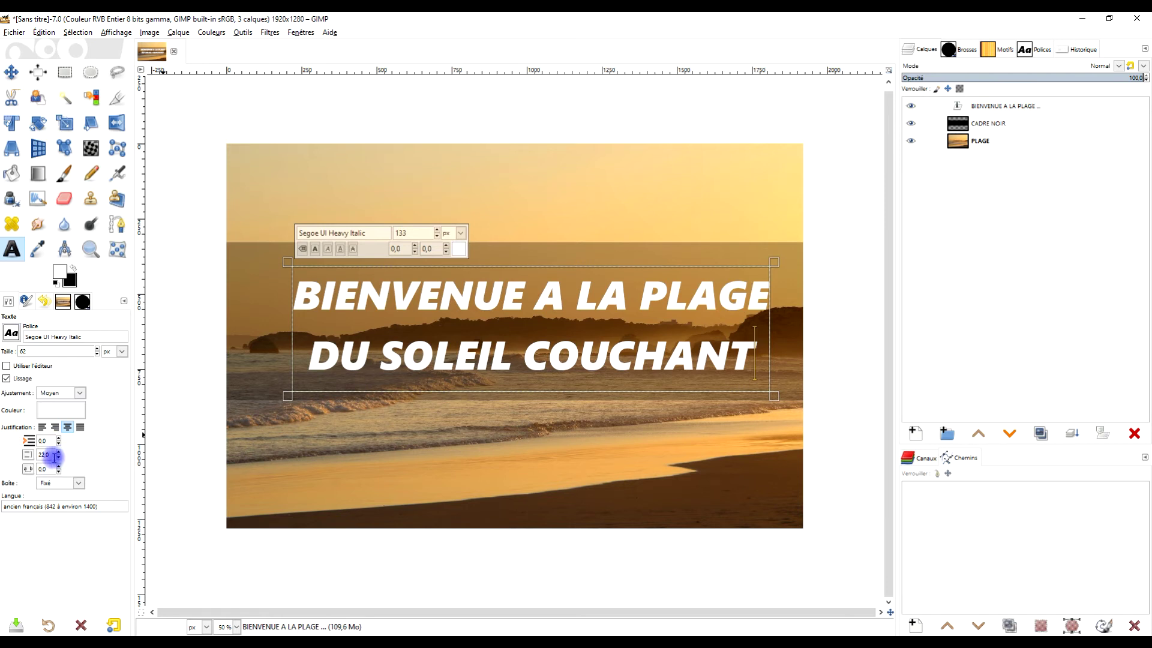
# Try a smaller line spacing for the two-line text, then return it to 22.0.
pyautogui.moveTo(54, 456); pyautogui.dragTo(43, 458)
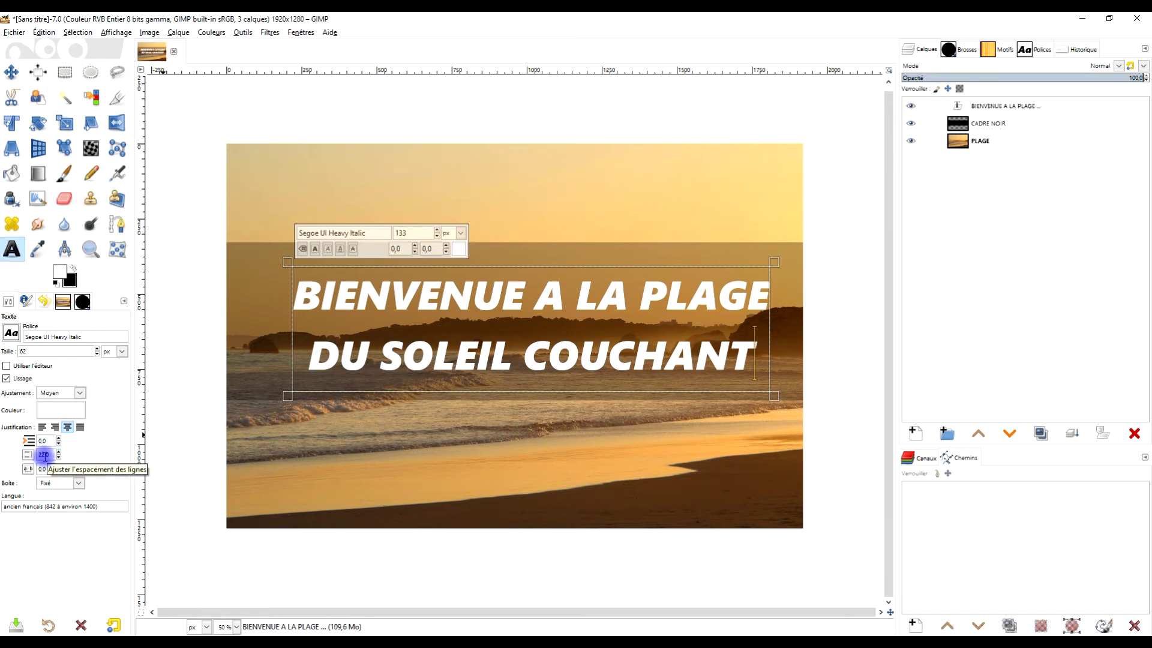
pyautogui.click(58, 457)
pyautogui.click(59, 457)
pyautogui.click(58, 458)
pyautogui.click(58, 458)
pyautogui.click(59, 451)
pyautogui.click(58, 452)
pyautogui.click(58, 452)
pyautogui.click(58, 452)
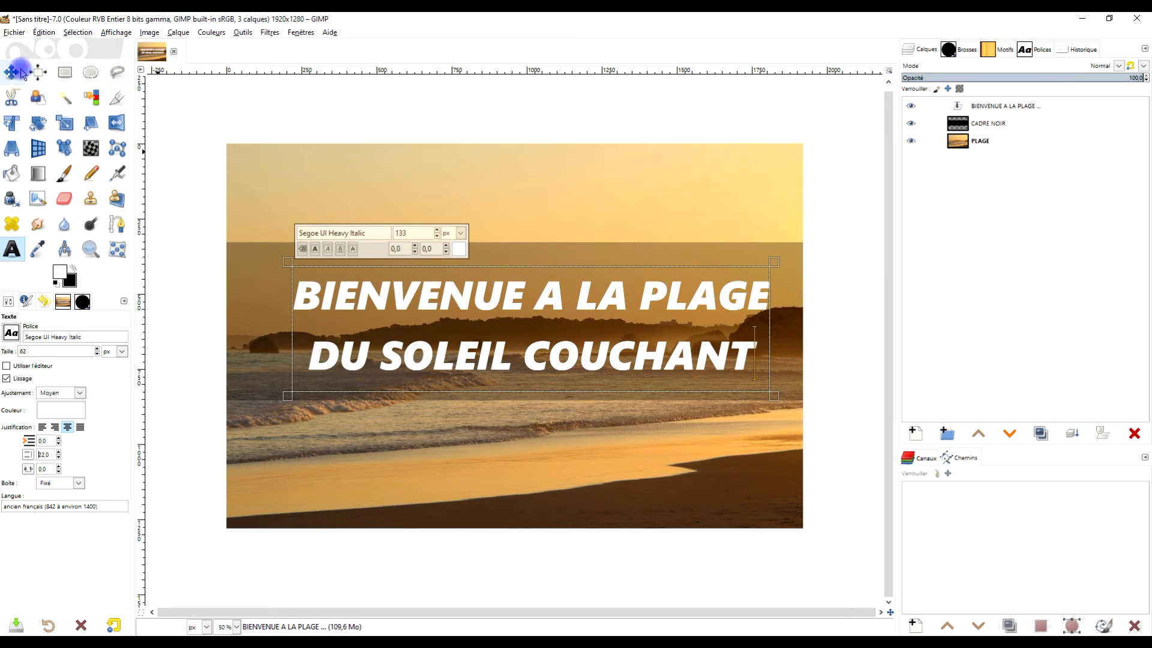
# Activate the title, CADRE NOIR and PLAGE layers in turn to compare their boundaries on the canvas.
pyautogui.click(1010, 107)
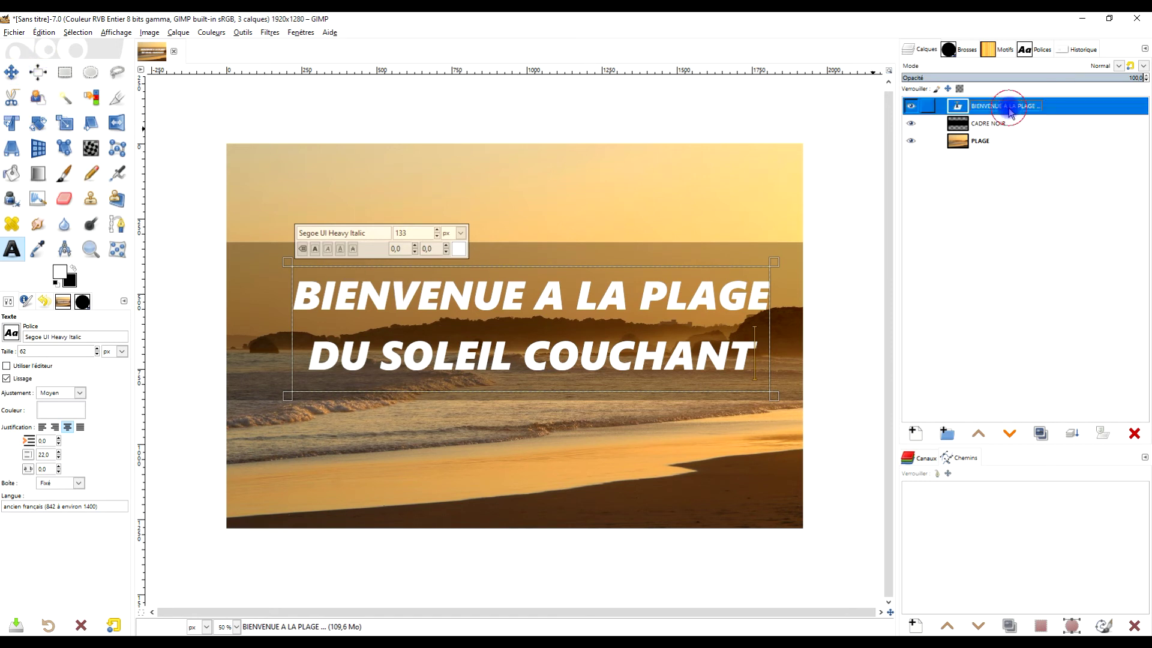
pyautogui.click(64, 72)
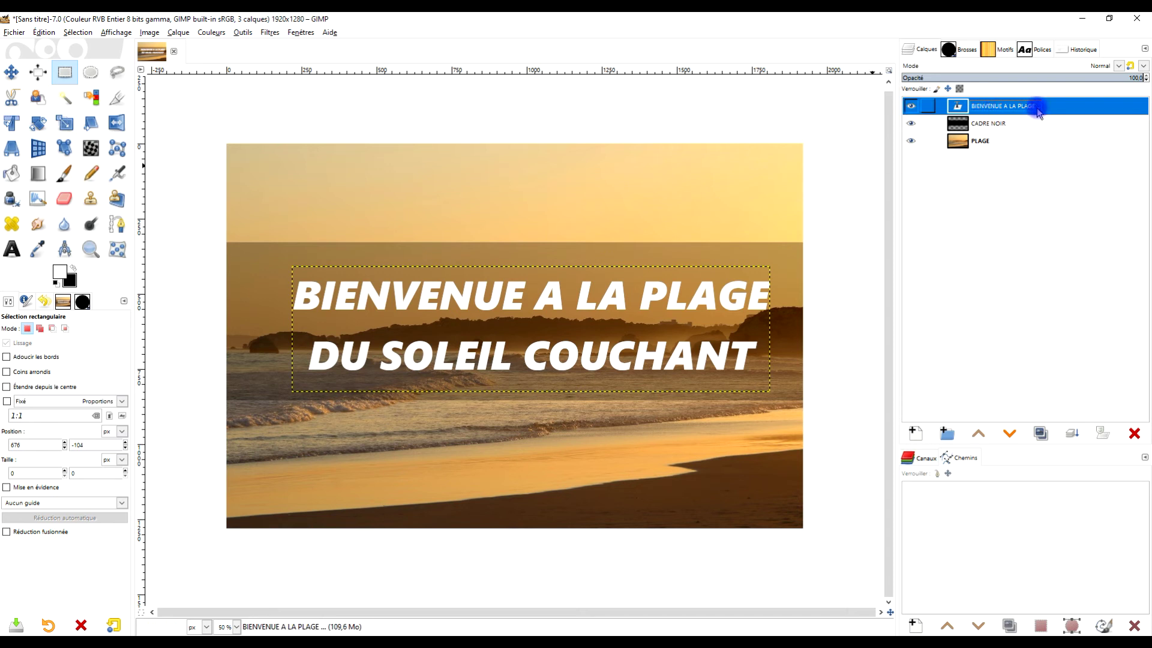
pyautogui.click(990, 123)
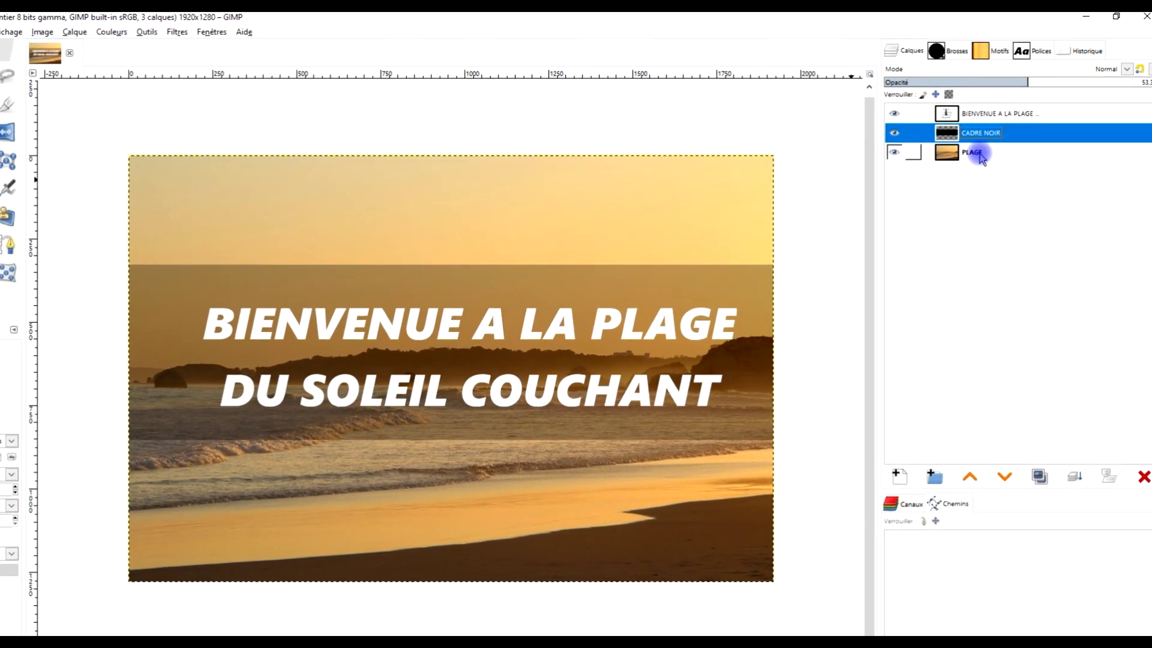
pyautogui.click(981, 154)
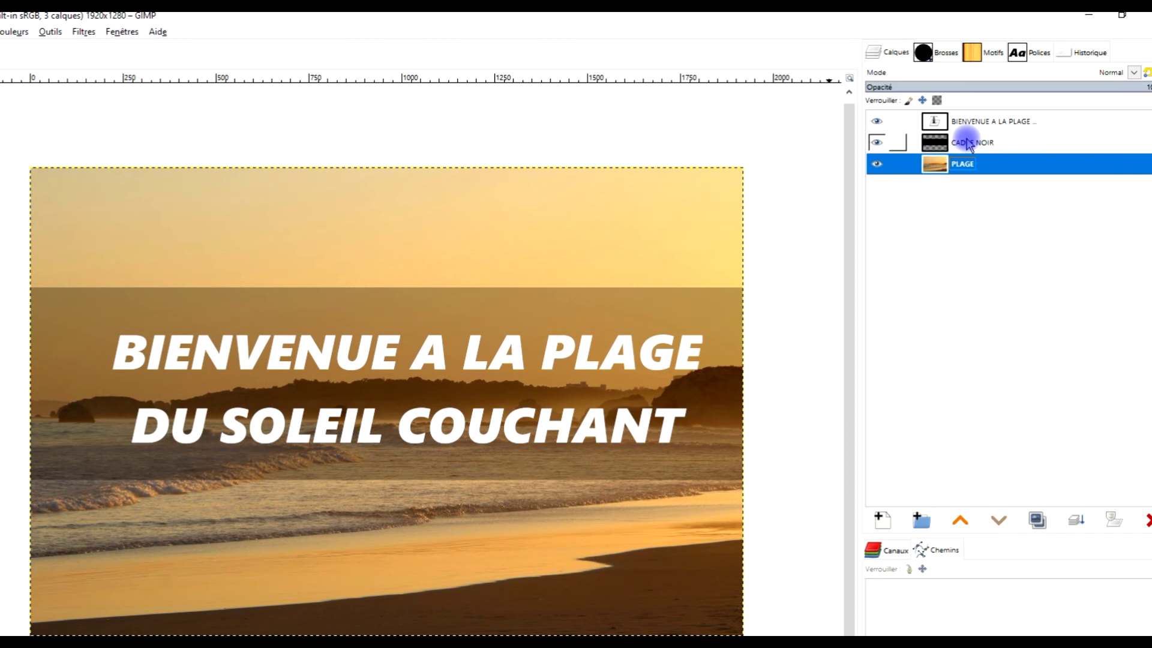
pyautogui.click(968, 143)
pyautogui.click(979, 121)
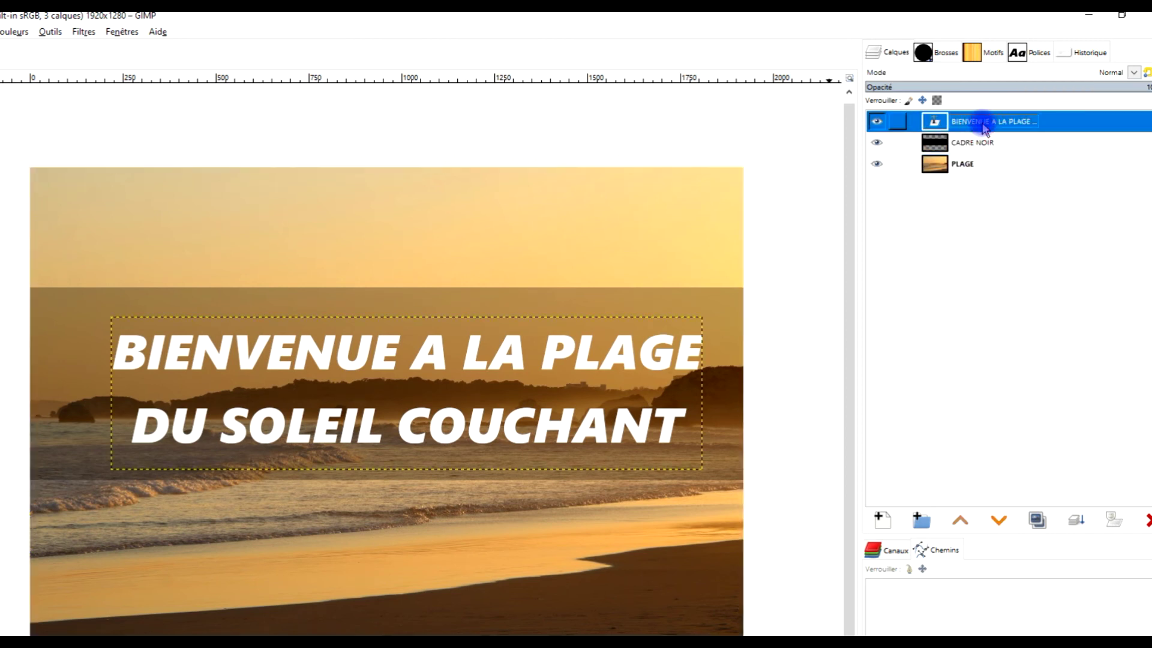
pyautogui.click(977, 162)
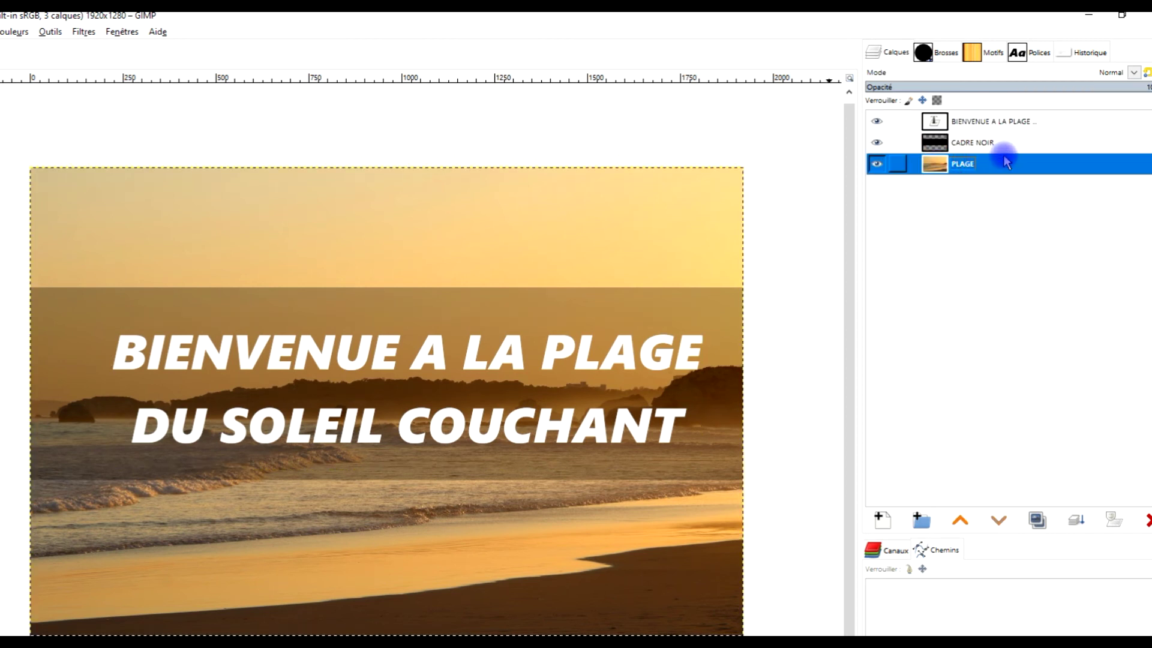
pyautogui.click(971, 142)
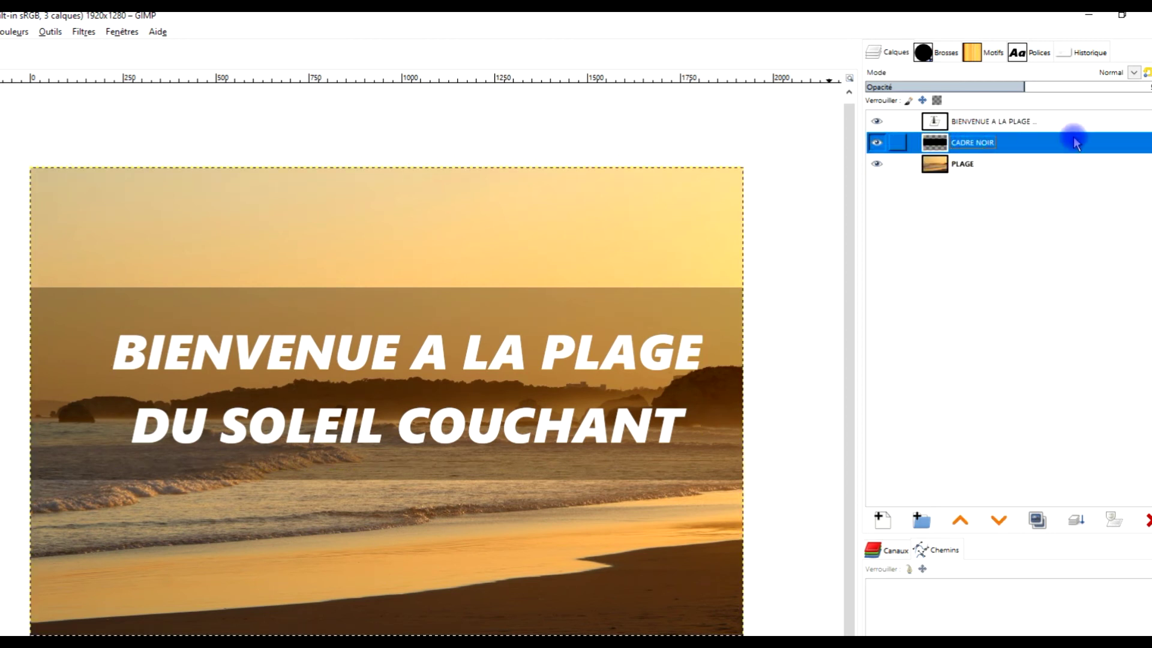
# Raise the PLAGE layer to the top of the layer stack, then lower it back beneath CADRE NOIR.
pyautogui.click(963, 164)
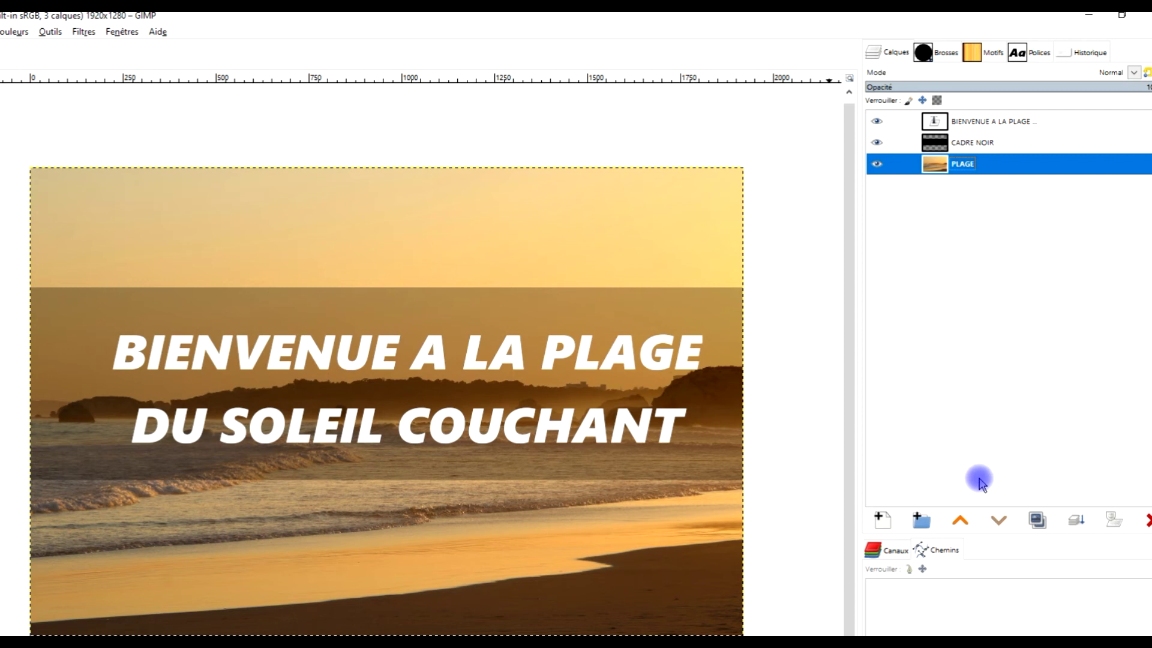
pyautogui.click(959, 520)
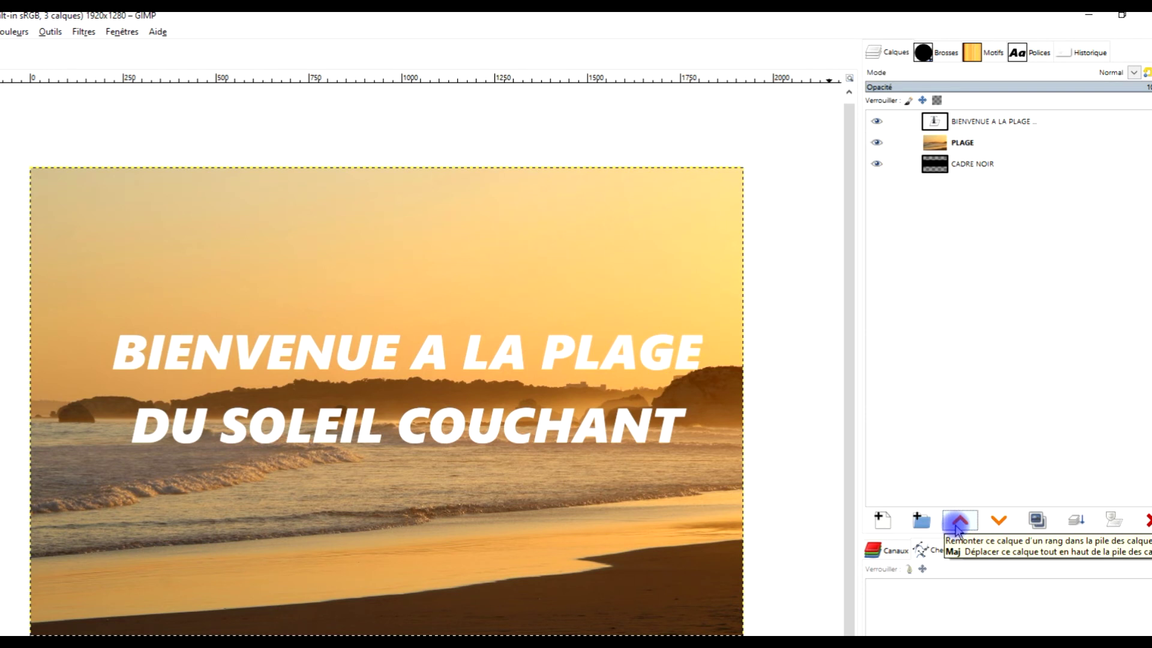
pyautogui.click(957, 522)
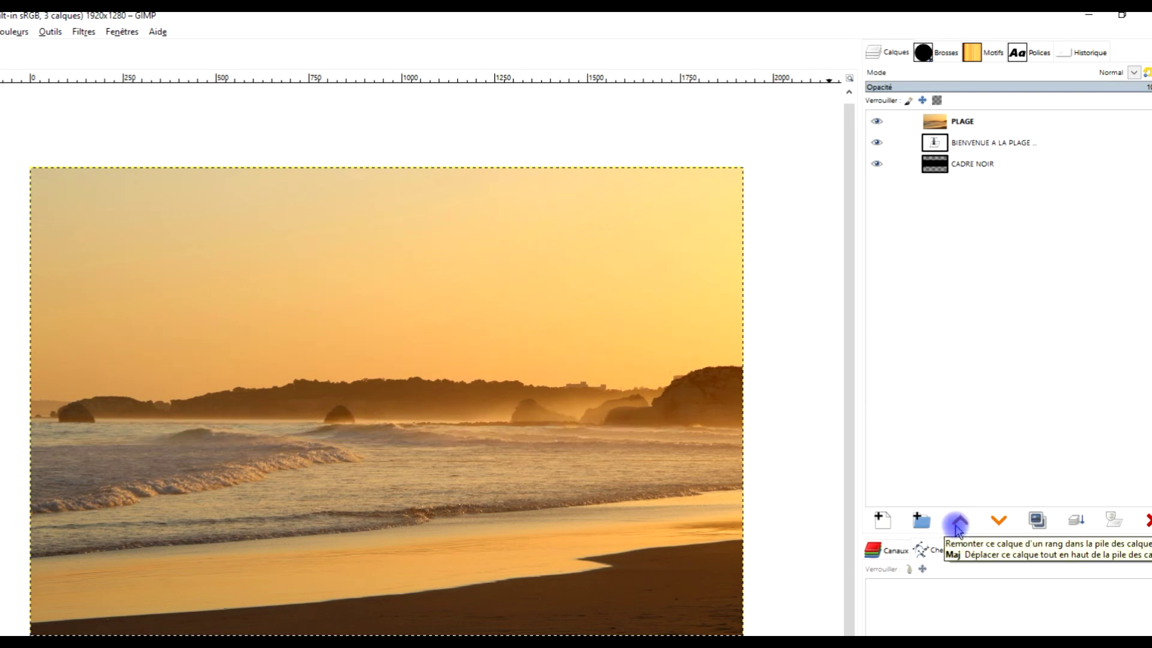
pyautogui.click(1001, 520)
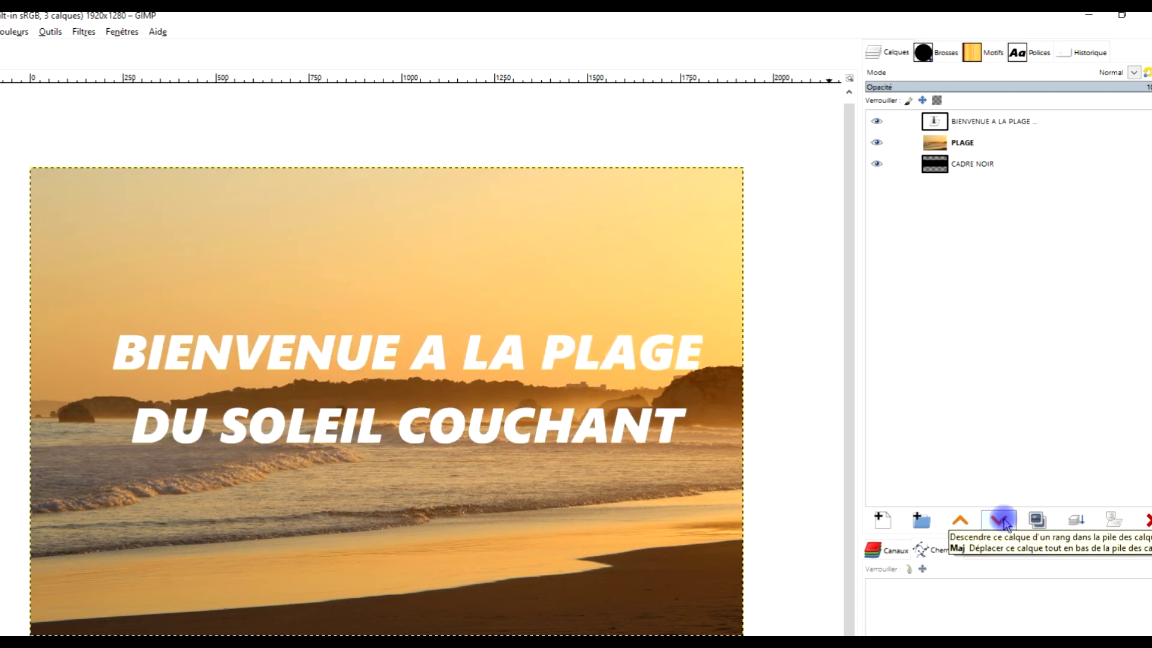
pyautogui.click(1000, 519)
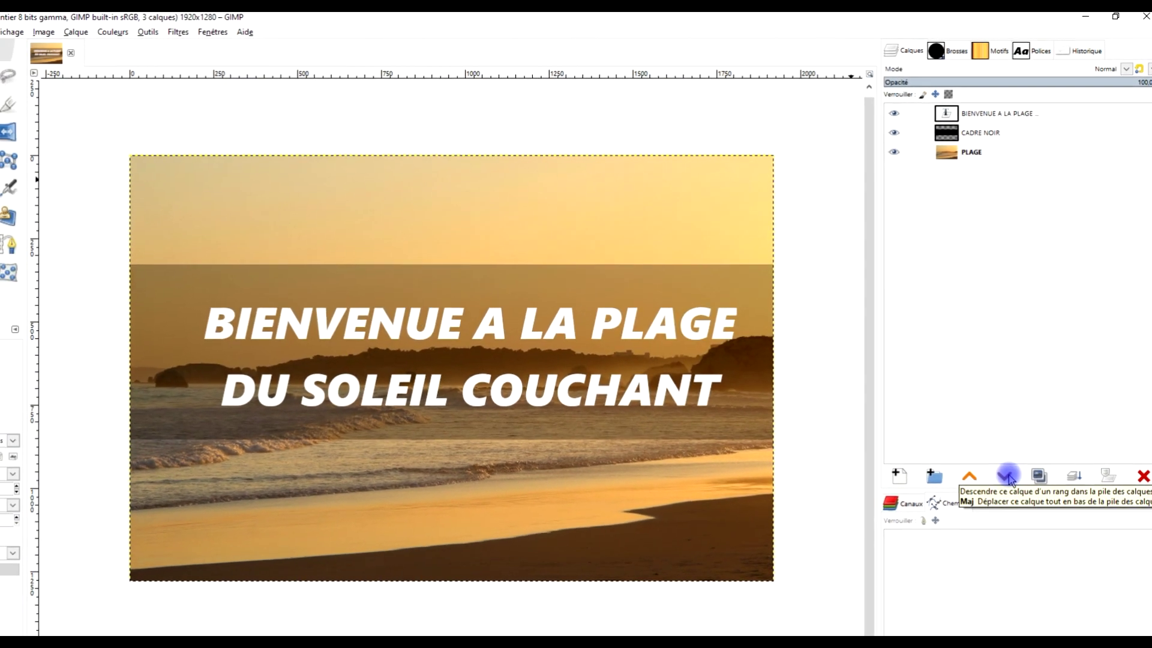
# With the title layer active, try moving the dark band using the Move tool's point-to-layer mode, then undo the move.
pyautogui.click(993, 110)
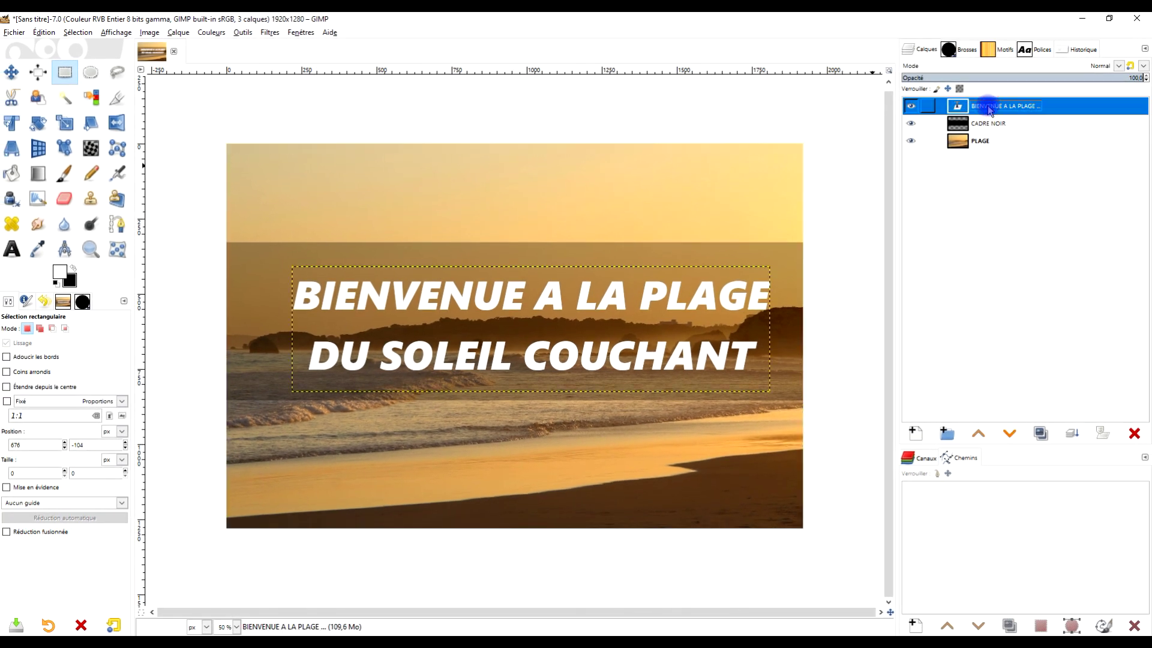
pyautogui.click(12, 73)
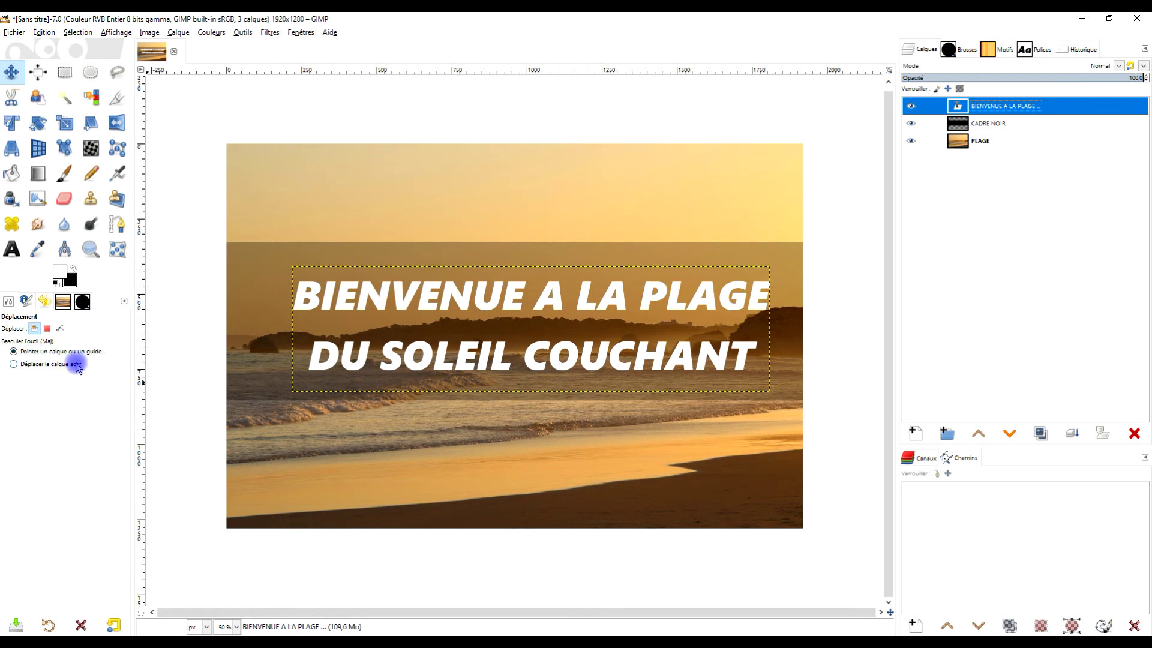
pyautogui.click(257, 260)
pyautogui.moveTo(257, 261); pyautogui.dragTo(271, 226)
pyautogui.click(44, 32)
pyautogui.click(66, 44)
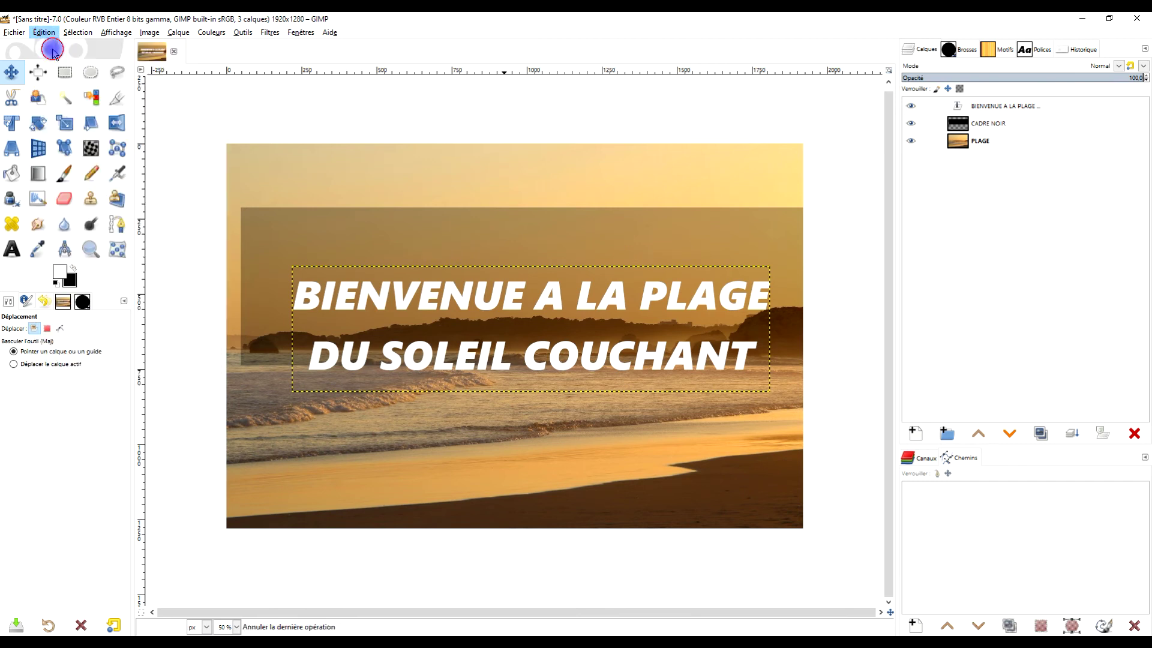
# Set the Move tool to move the active layer, try shifting the PLAGE layer upward, and undo that shift.
pyautogui.click(75, 368)
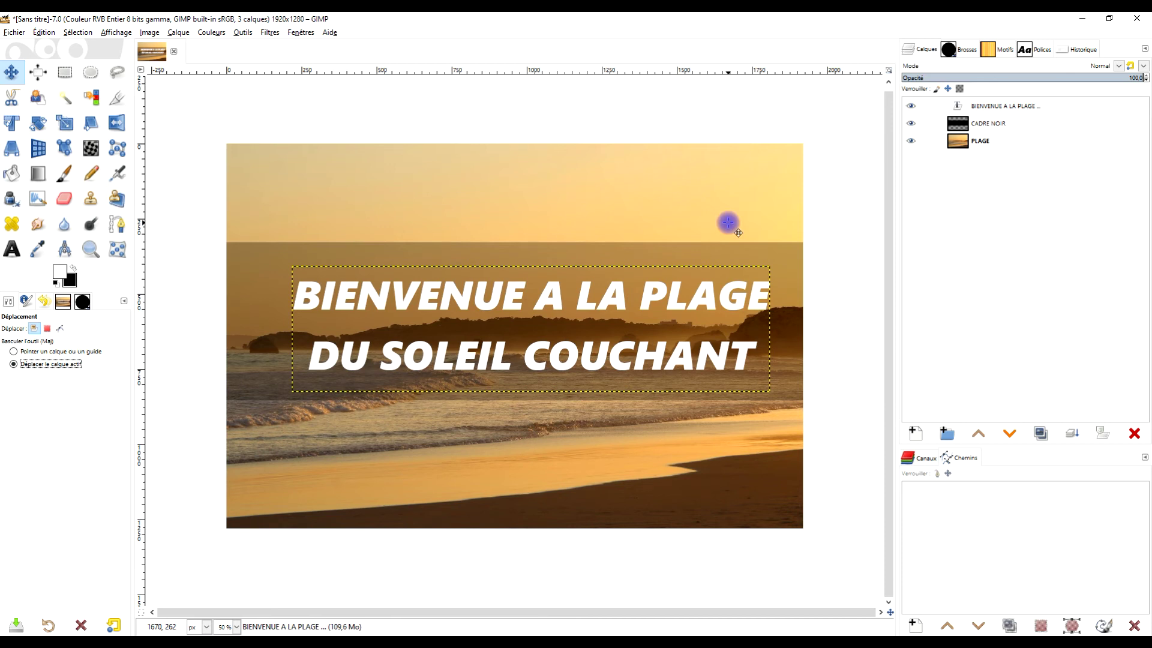
pyautogui.click(985, 142)
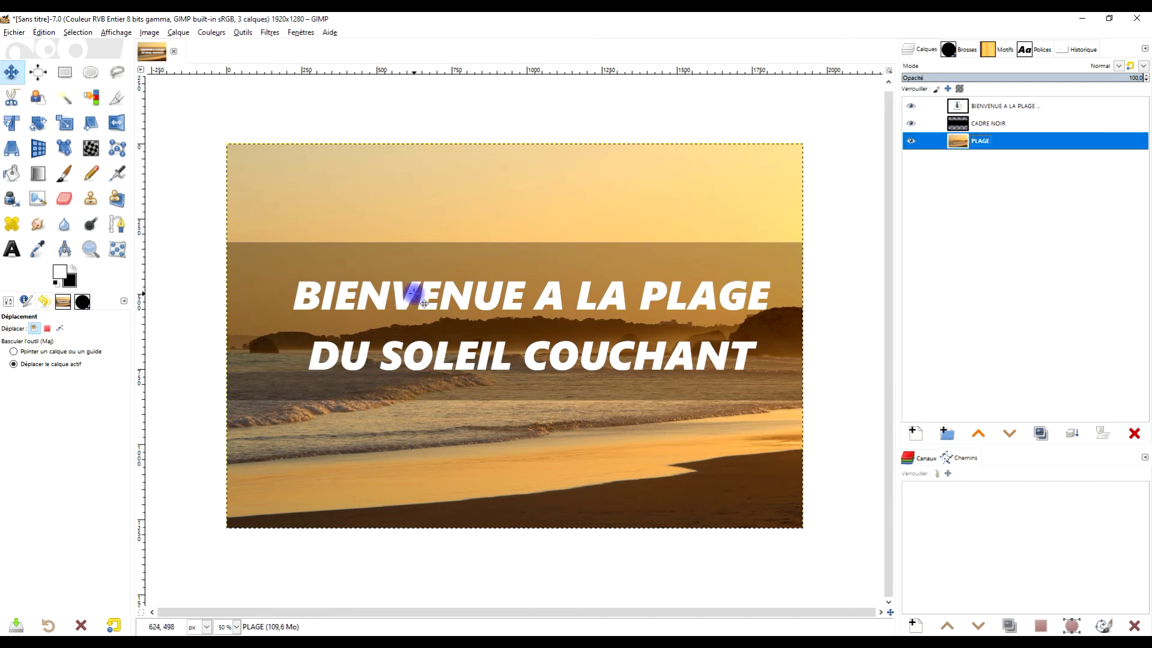
pyautogui.moveTo(411, 292); pyautogui.dragTo(414, 242)
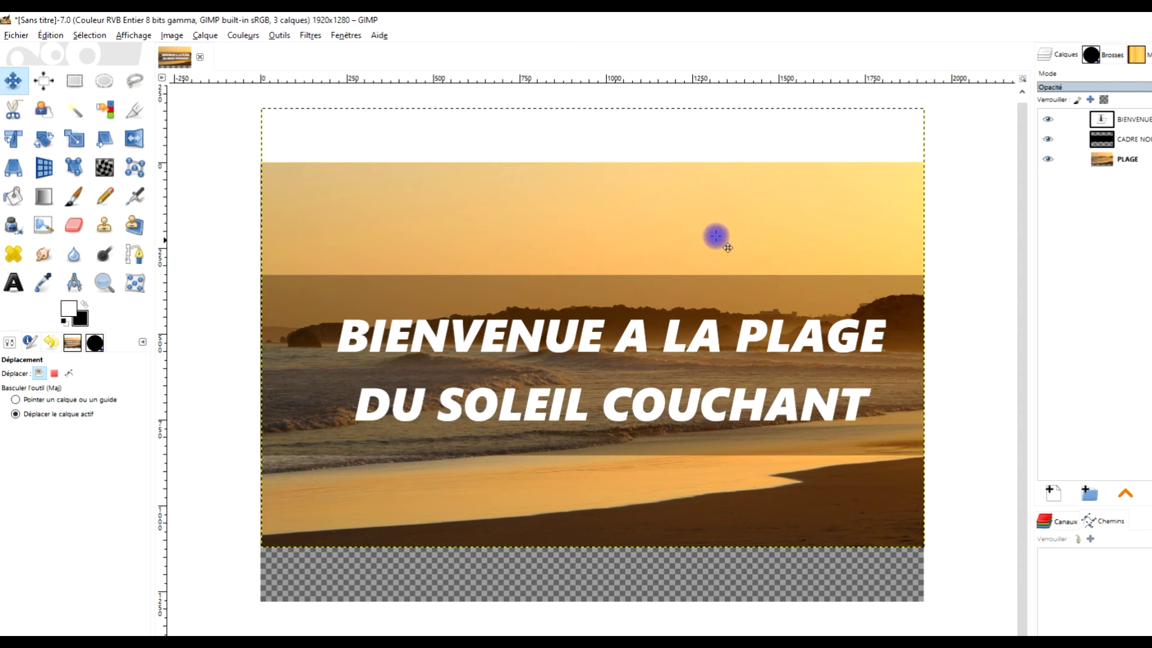
pyautogui.click(49, 35)
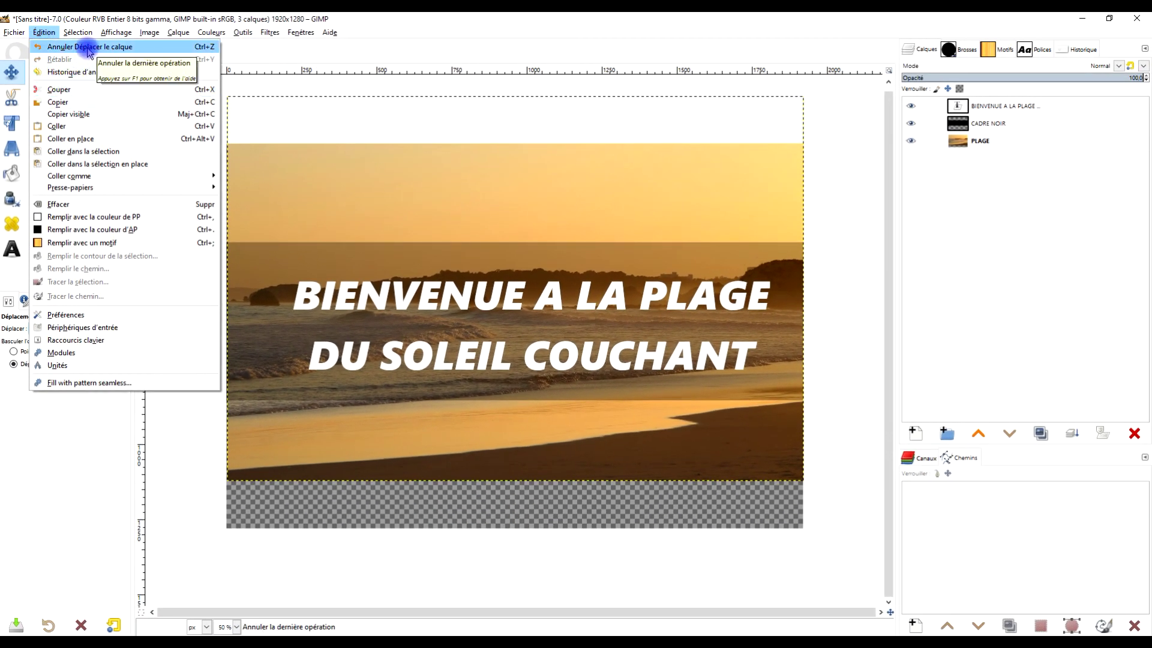
pyautogui.click(88, 47)
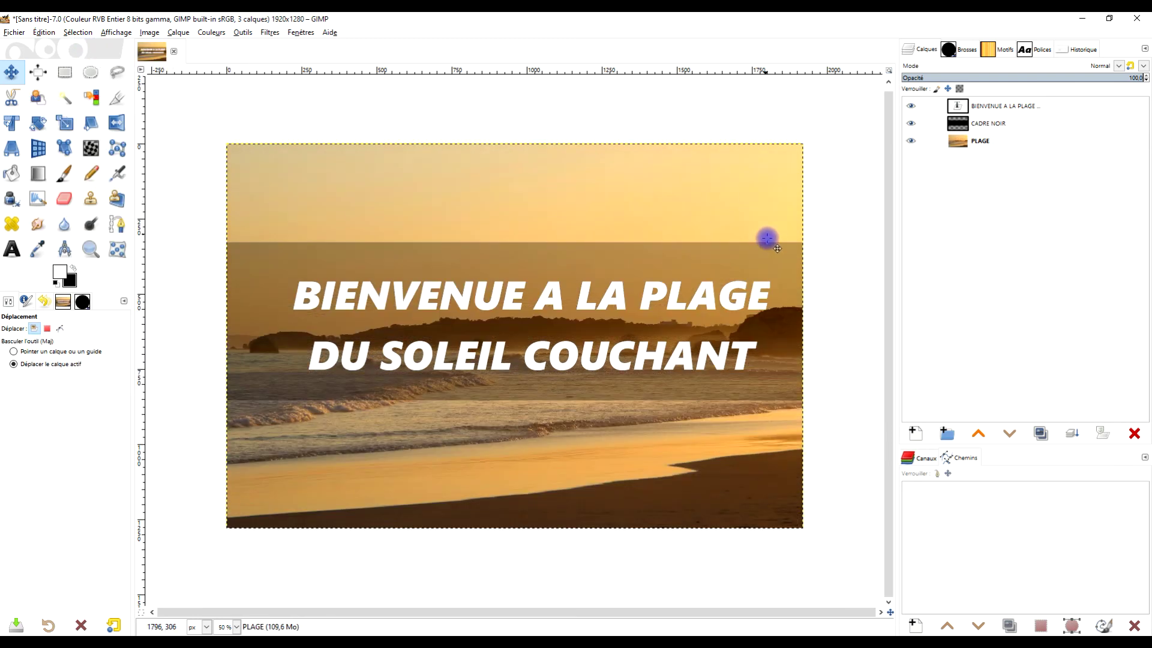
# Start the Mosaïque distortion filter on the CADRE NOIR layer with Octogones as the tile geometry.
pyautogui.click(971, 124)
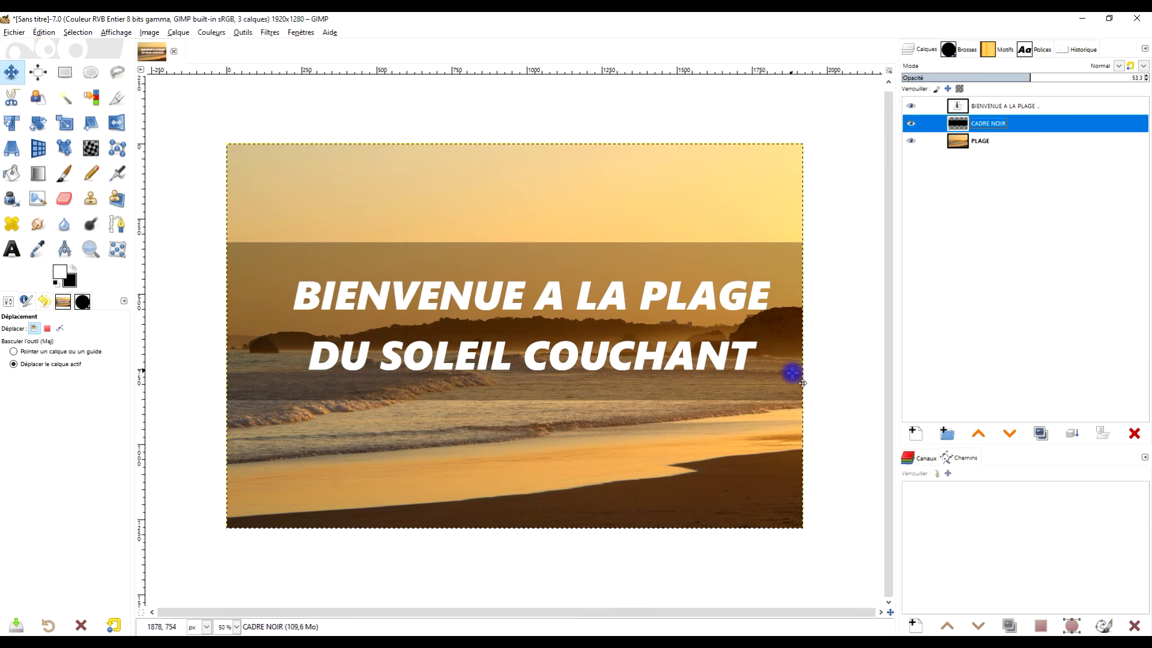
pyautogui.click(270, 33)
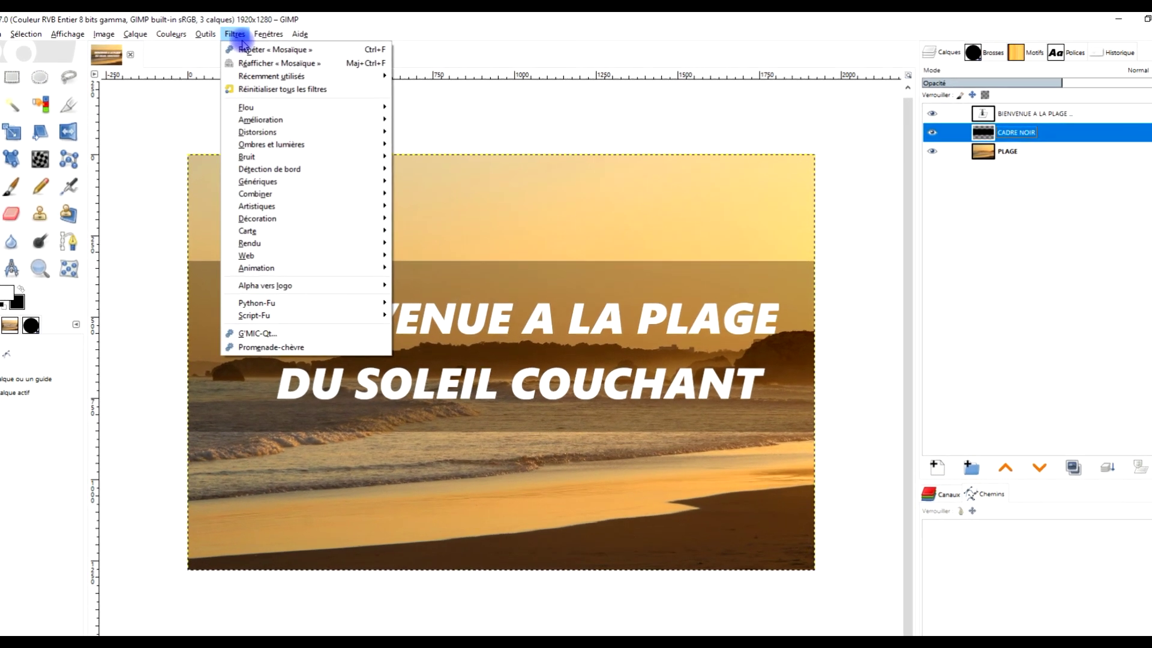
pyautogui.moveTo(291, 136)
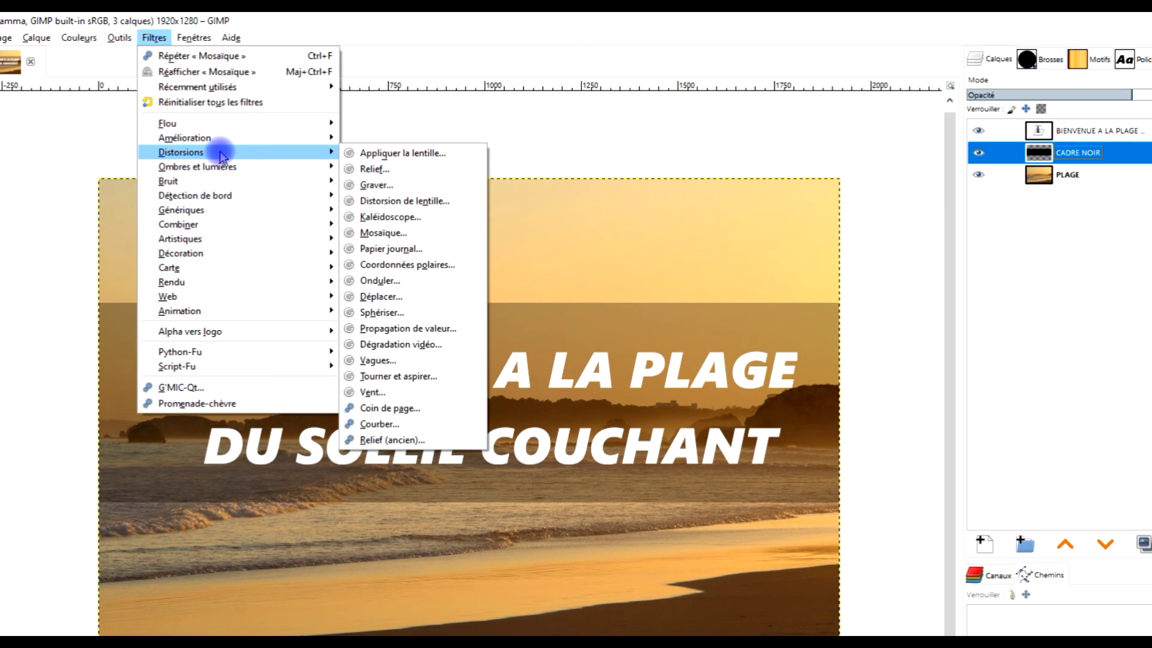
pyautogui.click(435, 231)
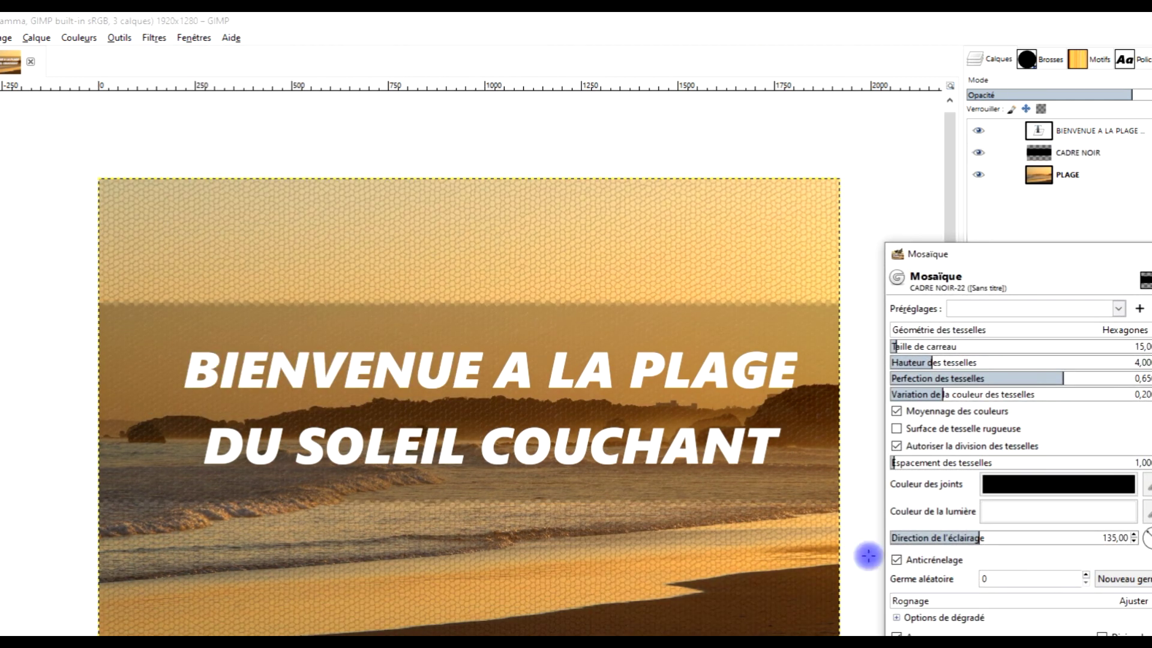
pyautogui.click(1098, 329)
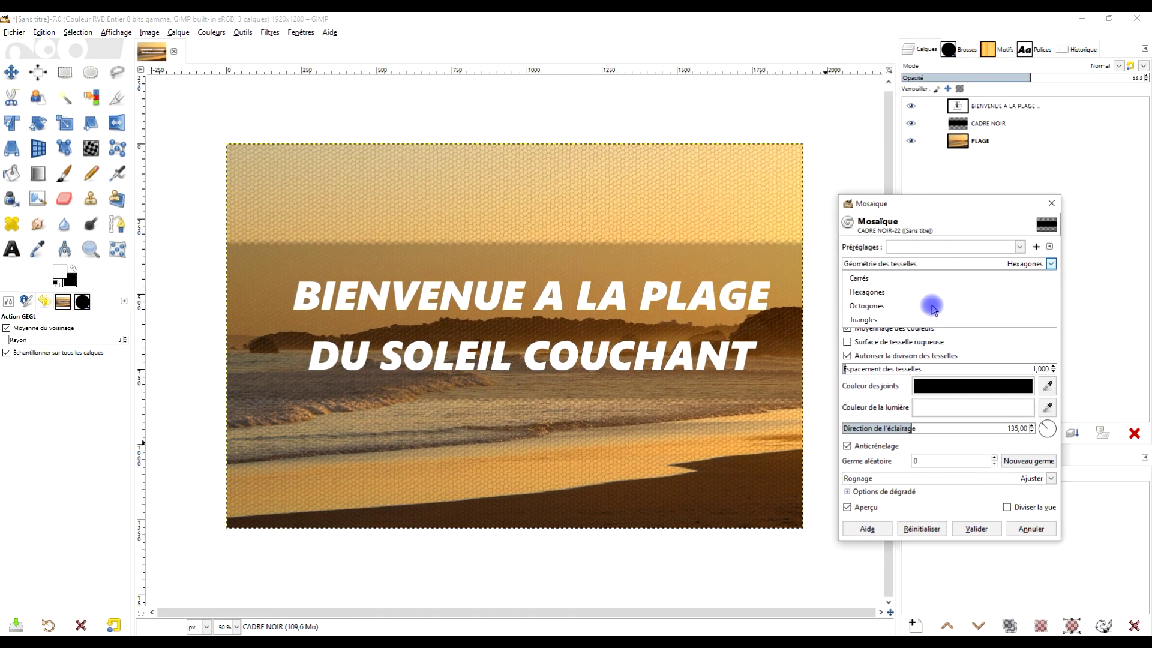
pyautogui.click(934, 307)
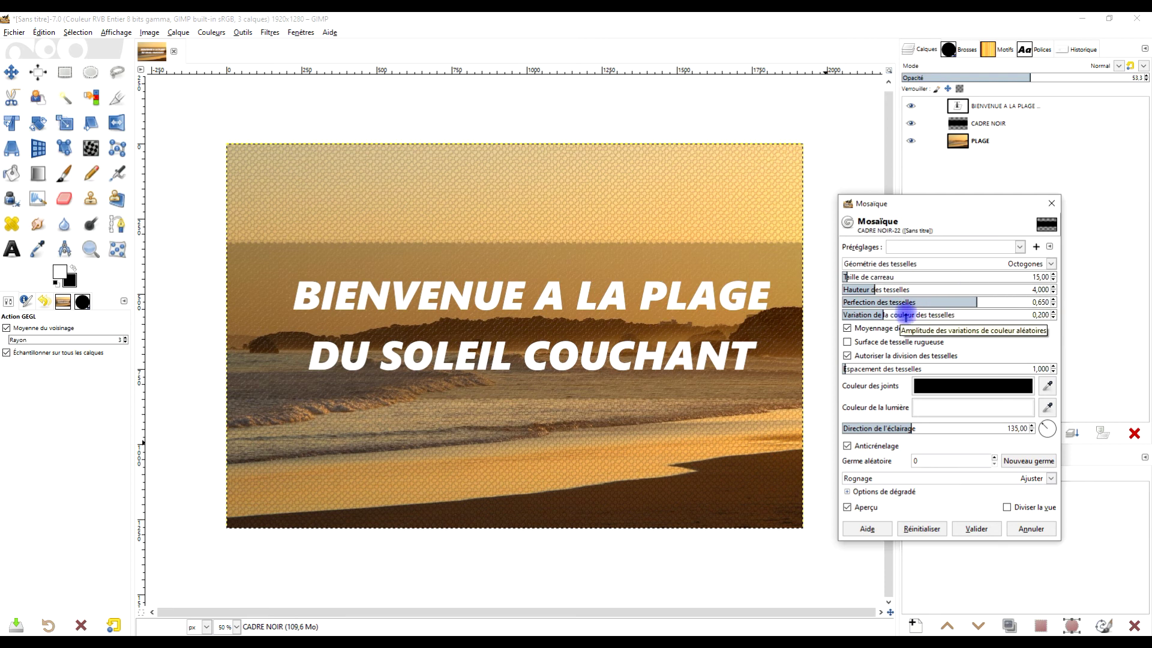
# Set the mosaic's tile perfection to 1.000, tile height to 8.633 and tile size to 75.78.
pyautogui.click(988, 302)
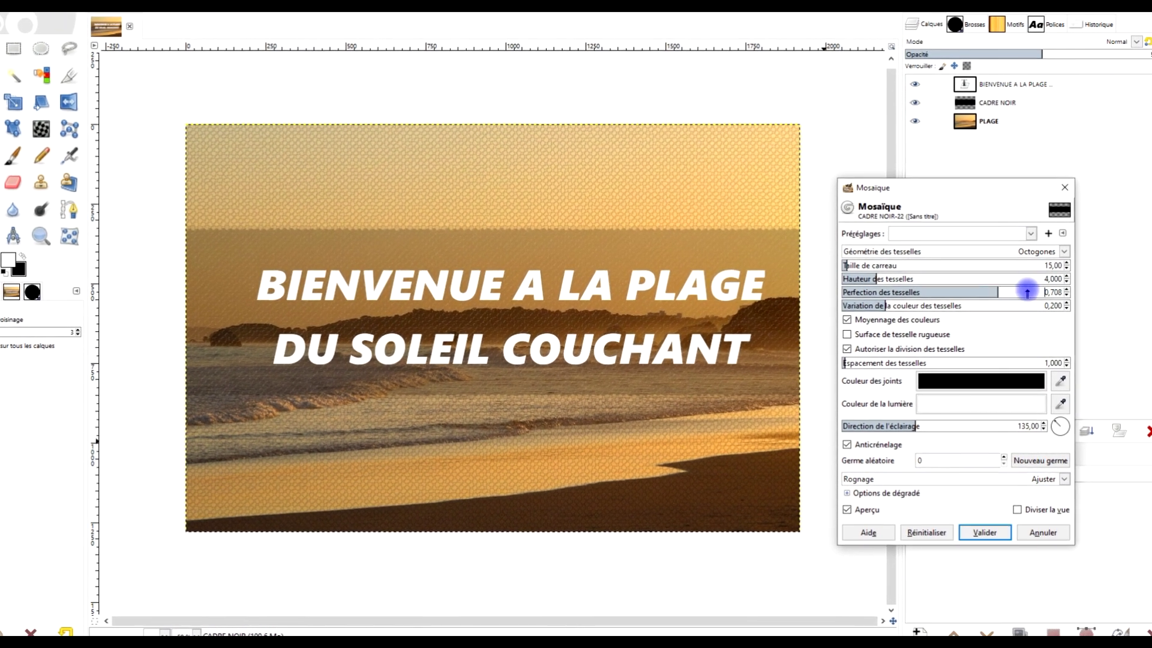
pyautogui.moveTo(1027, 292); pyautogui.dragTo(1130, 288)
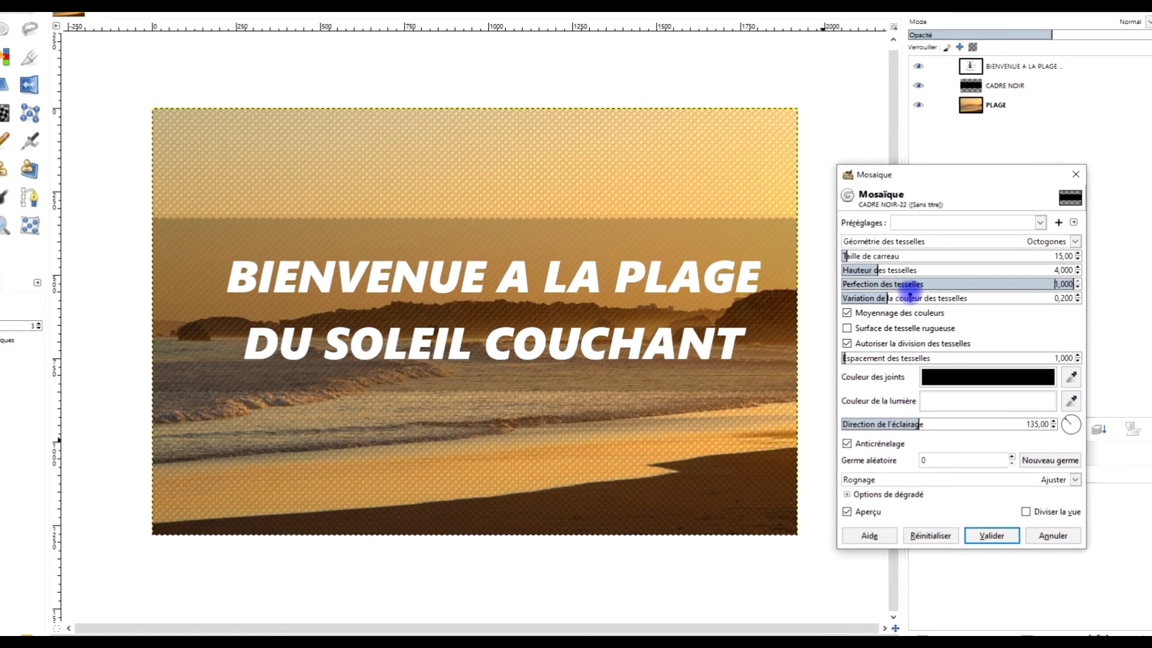
pyautogui.moveTo(885, 267); pyautogui.dragTo(936, 266)
pyautogui.click(876, 236)
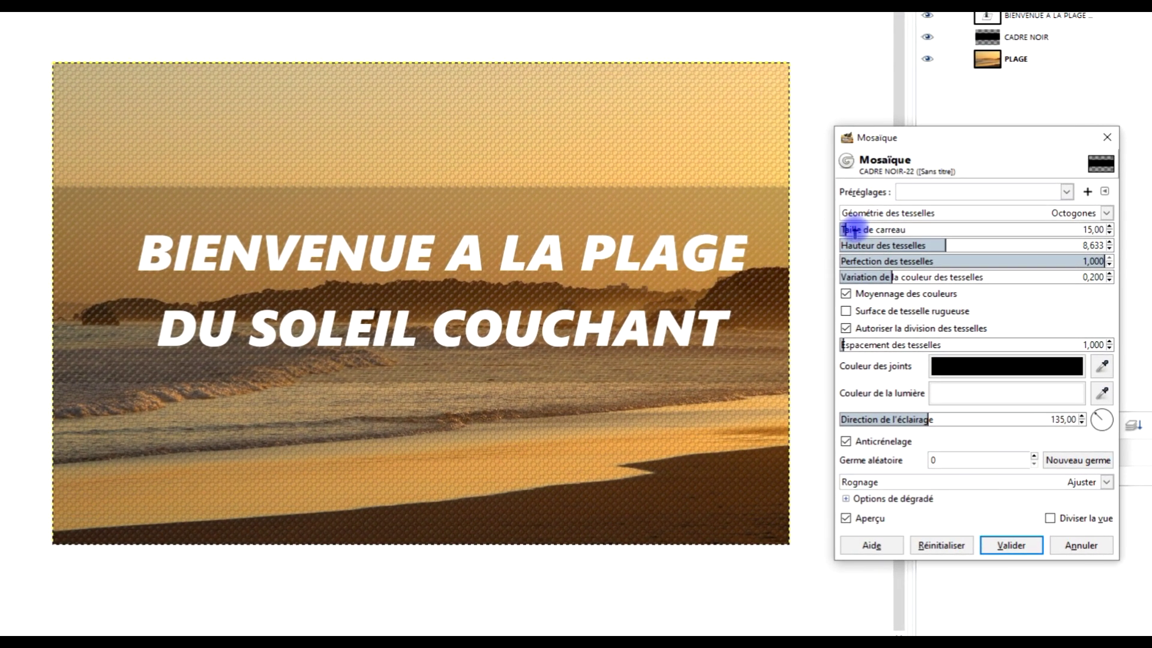
pyautogui.moveTo(876, 228); pyautogui.dragTo(887, 228)
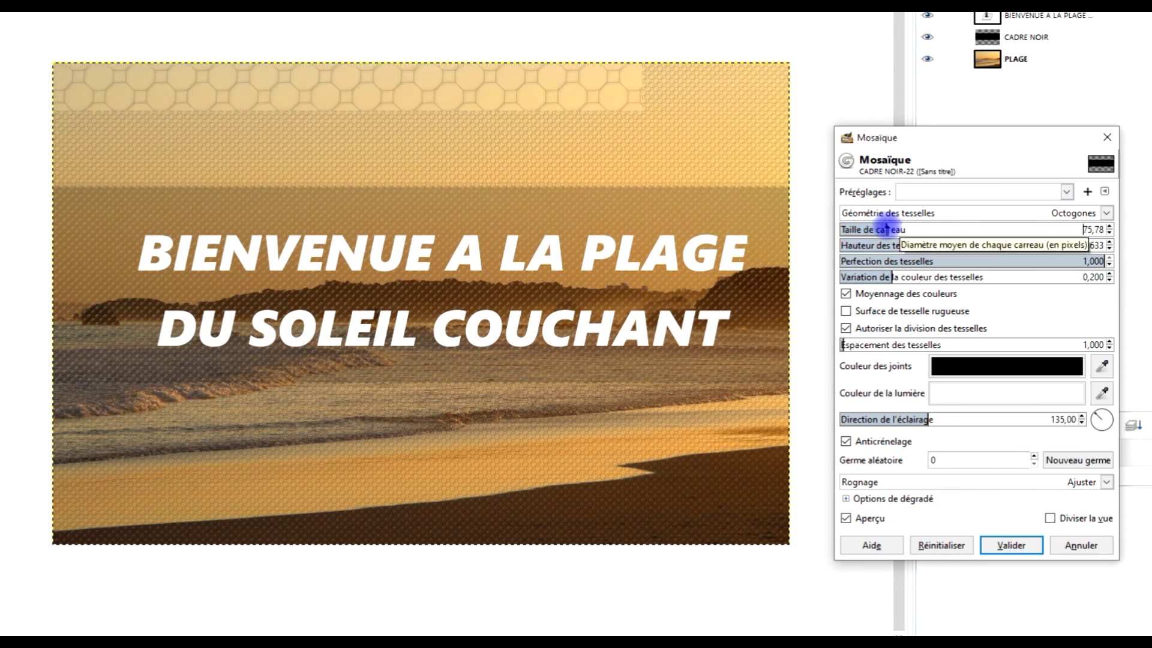